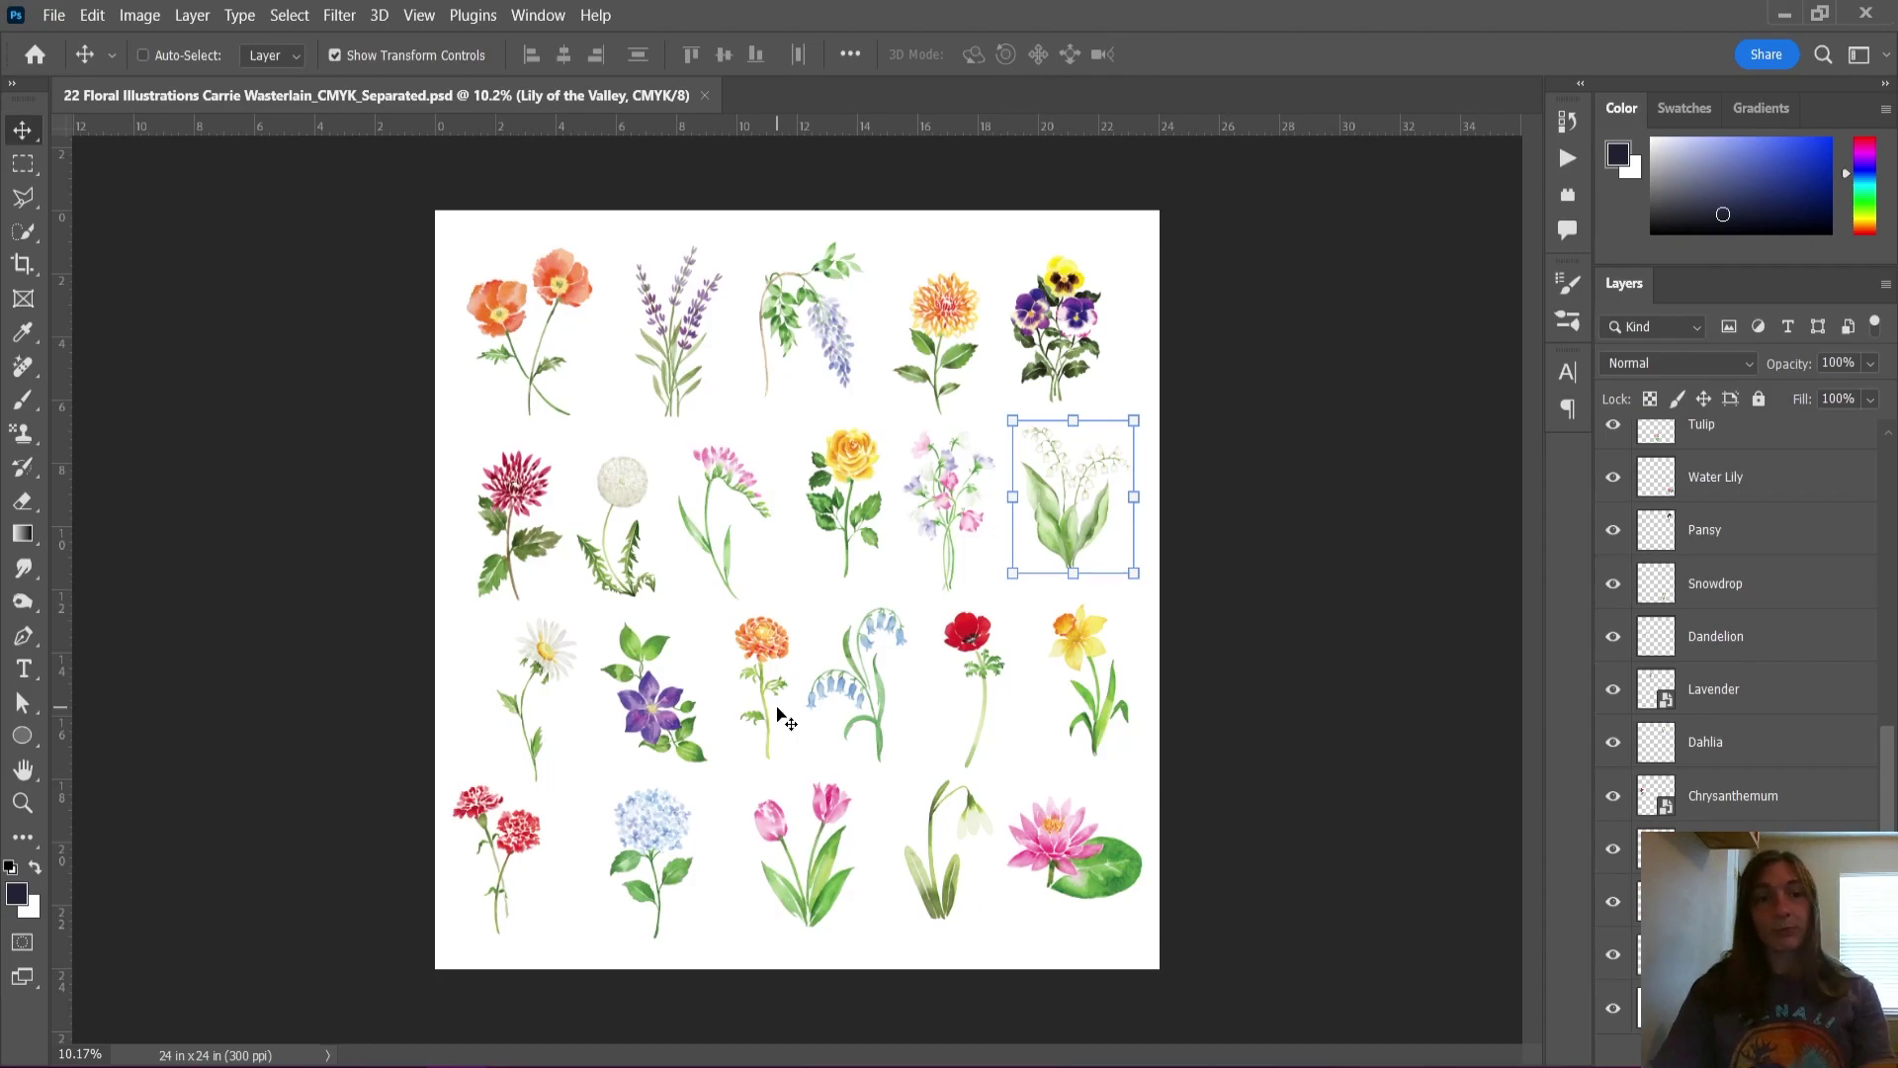
Step: Zoom the flower sheet in to about 21% with Alt+scroll to inspect the illustrations
scroll(788, 376, up, 3)
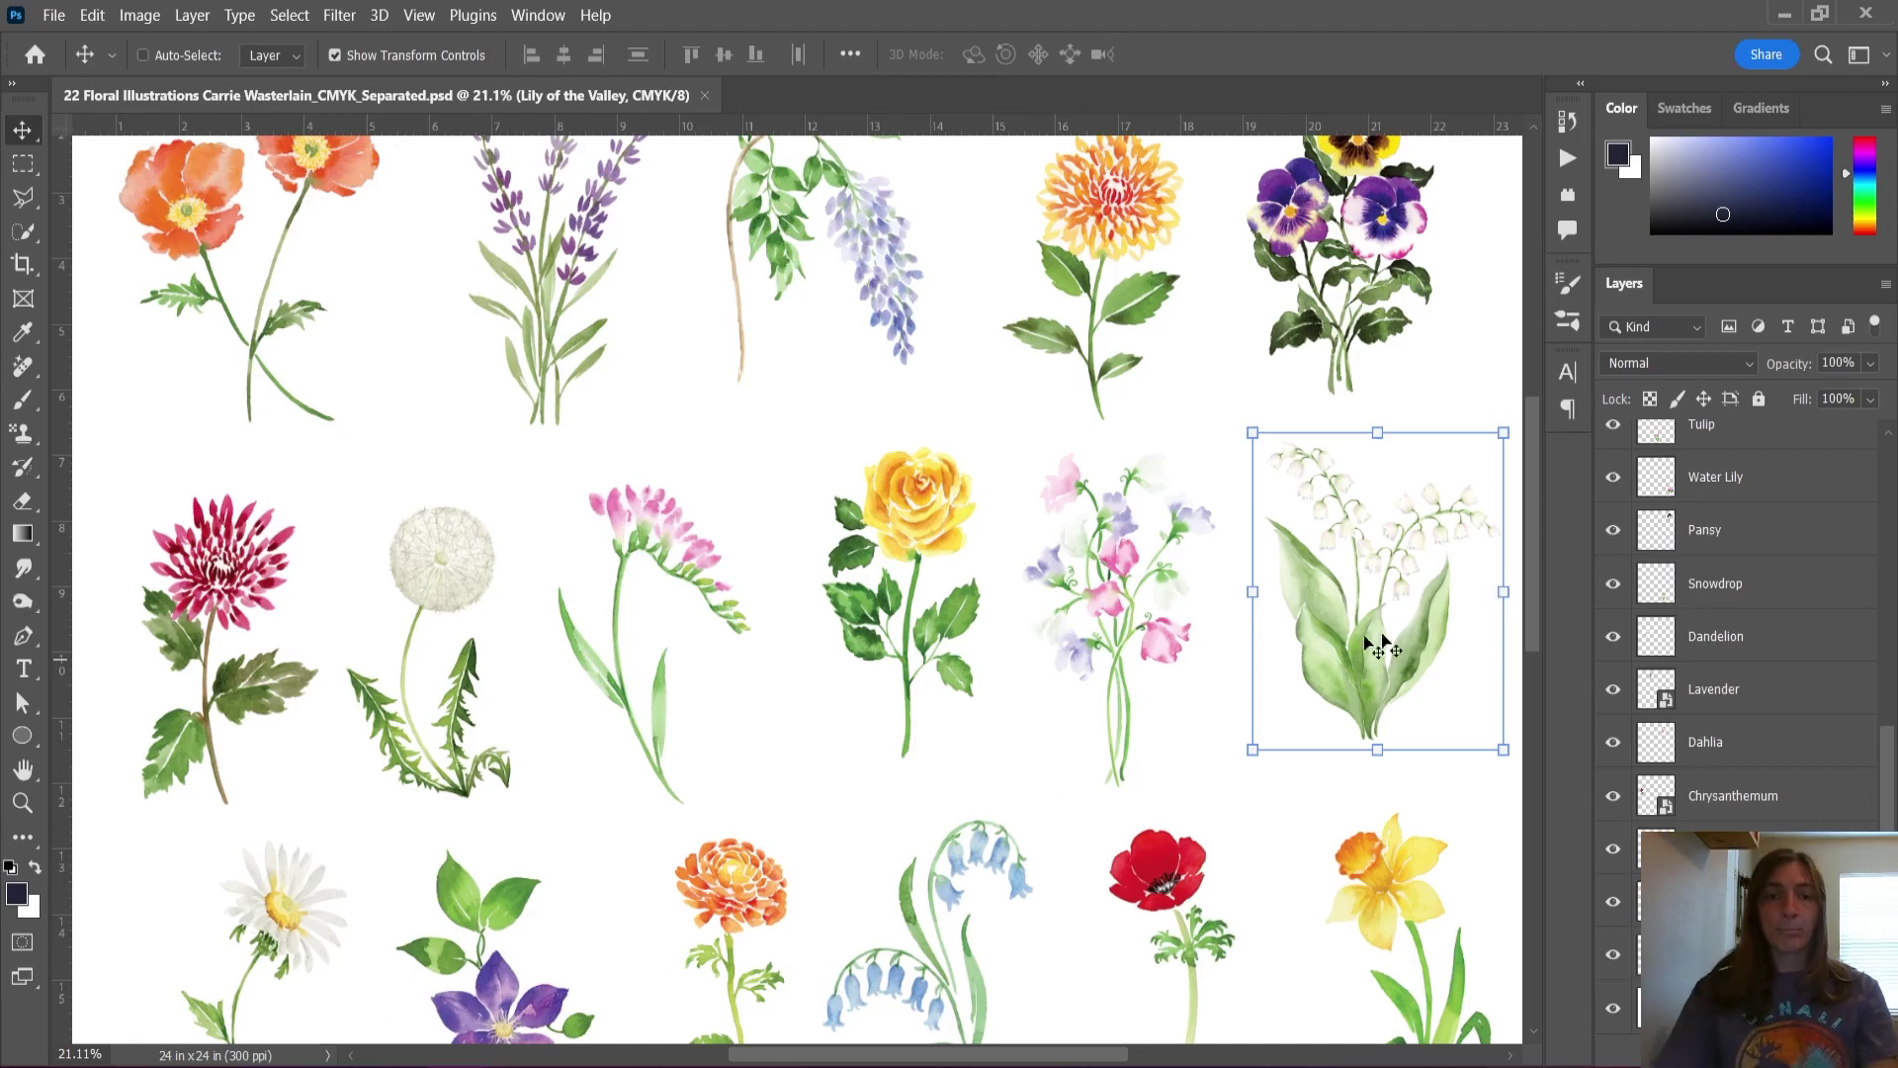
Step: Zoom back out to fit the whole 24 × 24 in sheet and bring up the Image menu
scroll(1268, 647, down, 2)
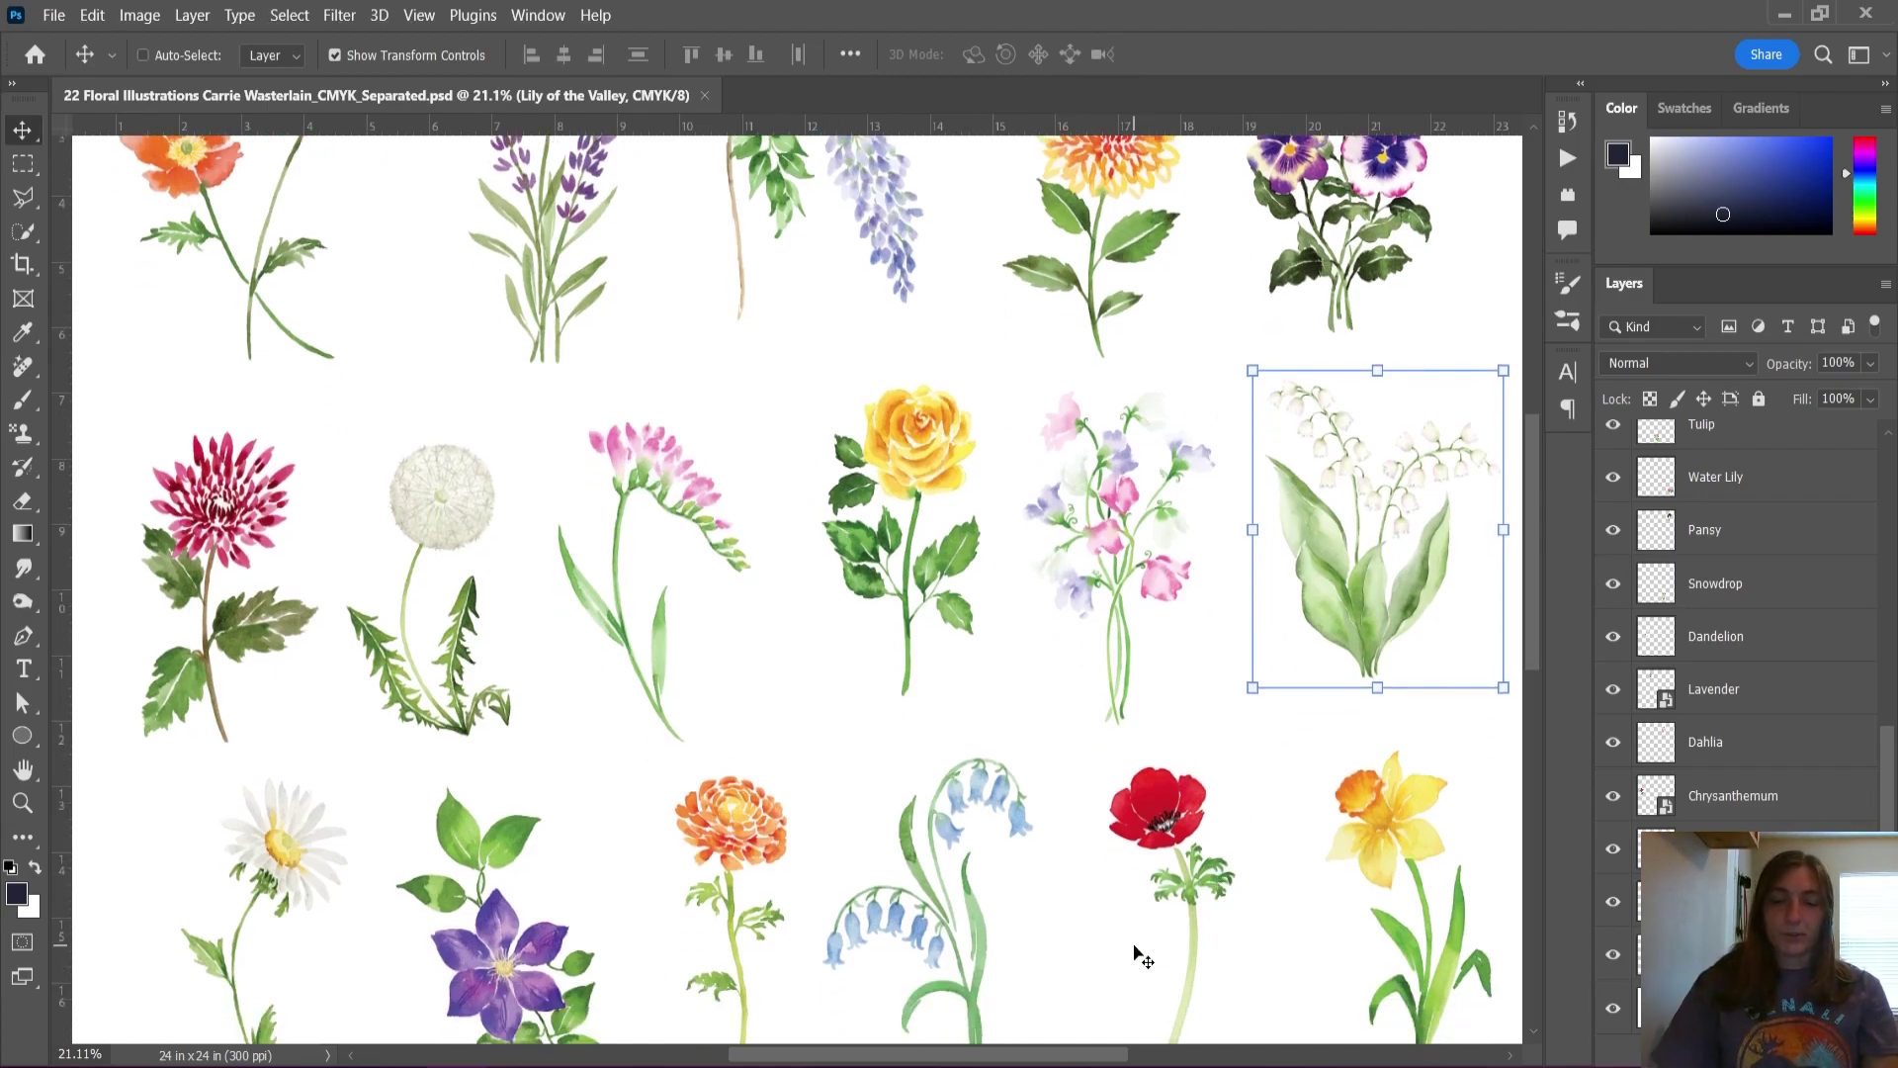
scroll(1140, 935, down, 5)
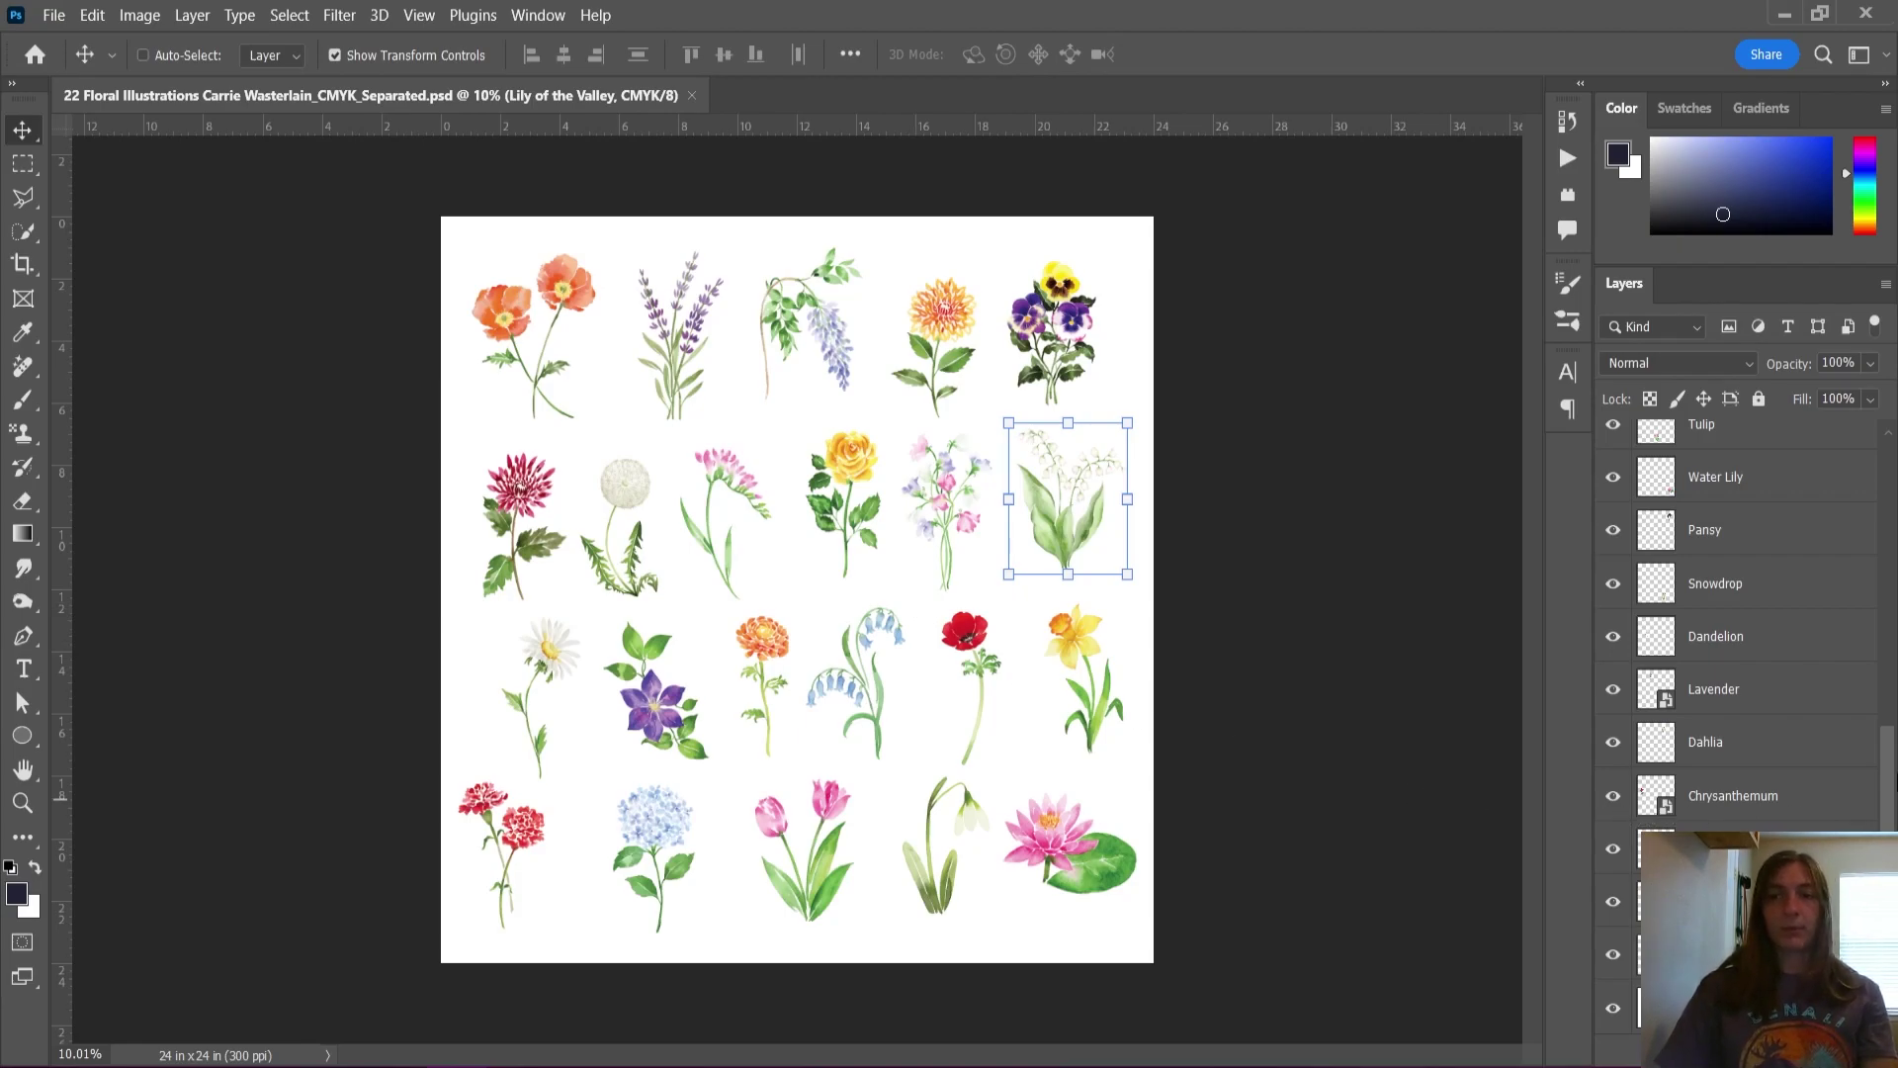
mouse_move(1890, 778)
mouse_down()
mouse_move(1890, 435)
mouse_move(1890, 778)
mouse_up()
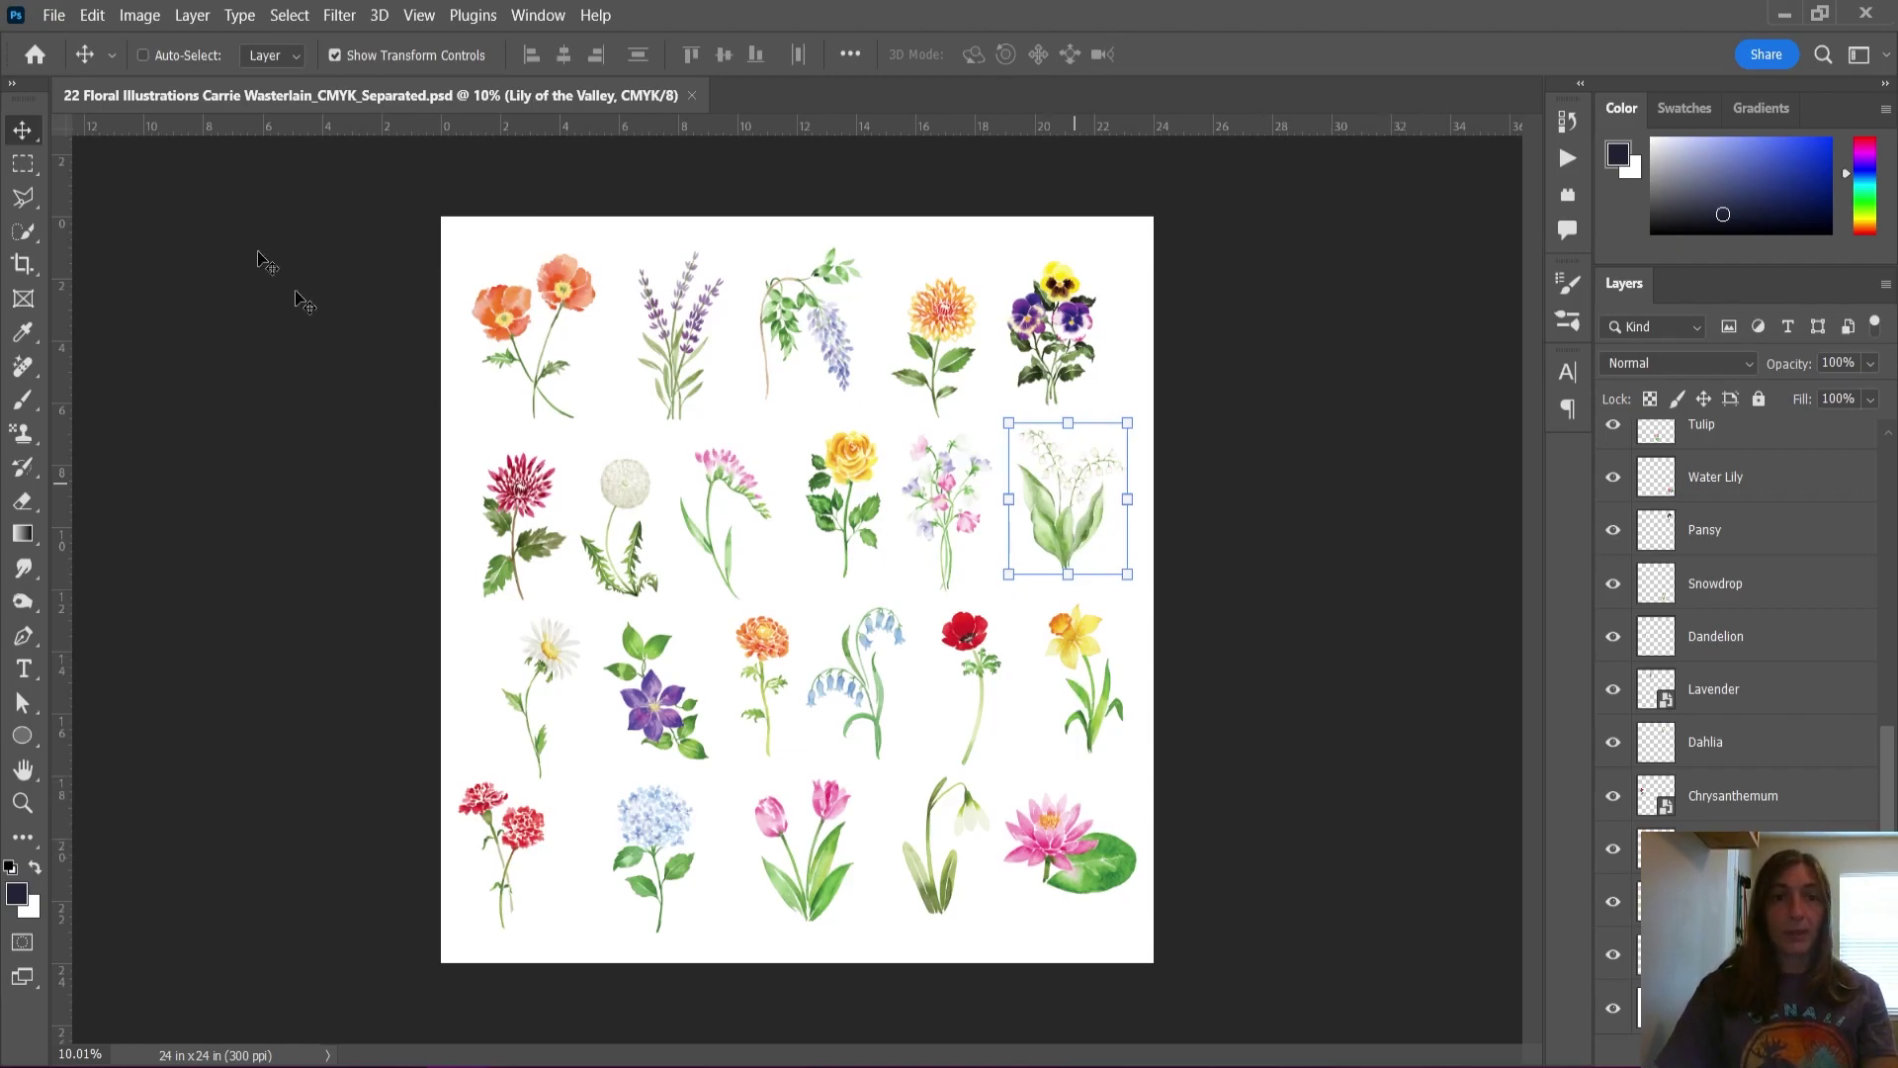
click(150, 12)
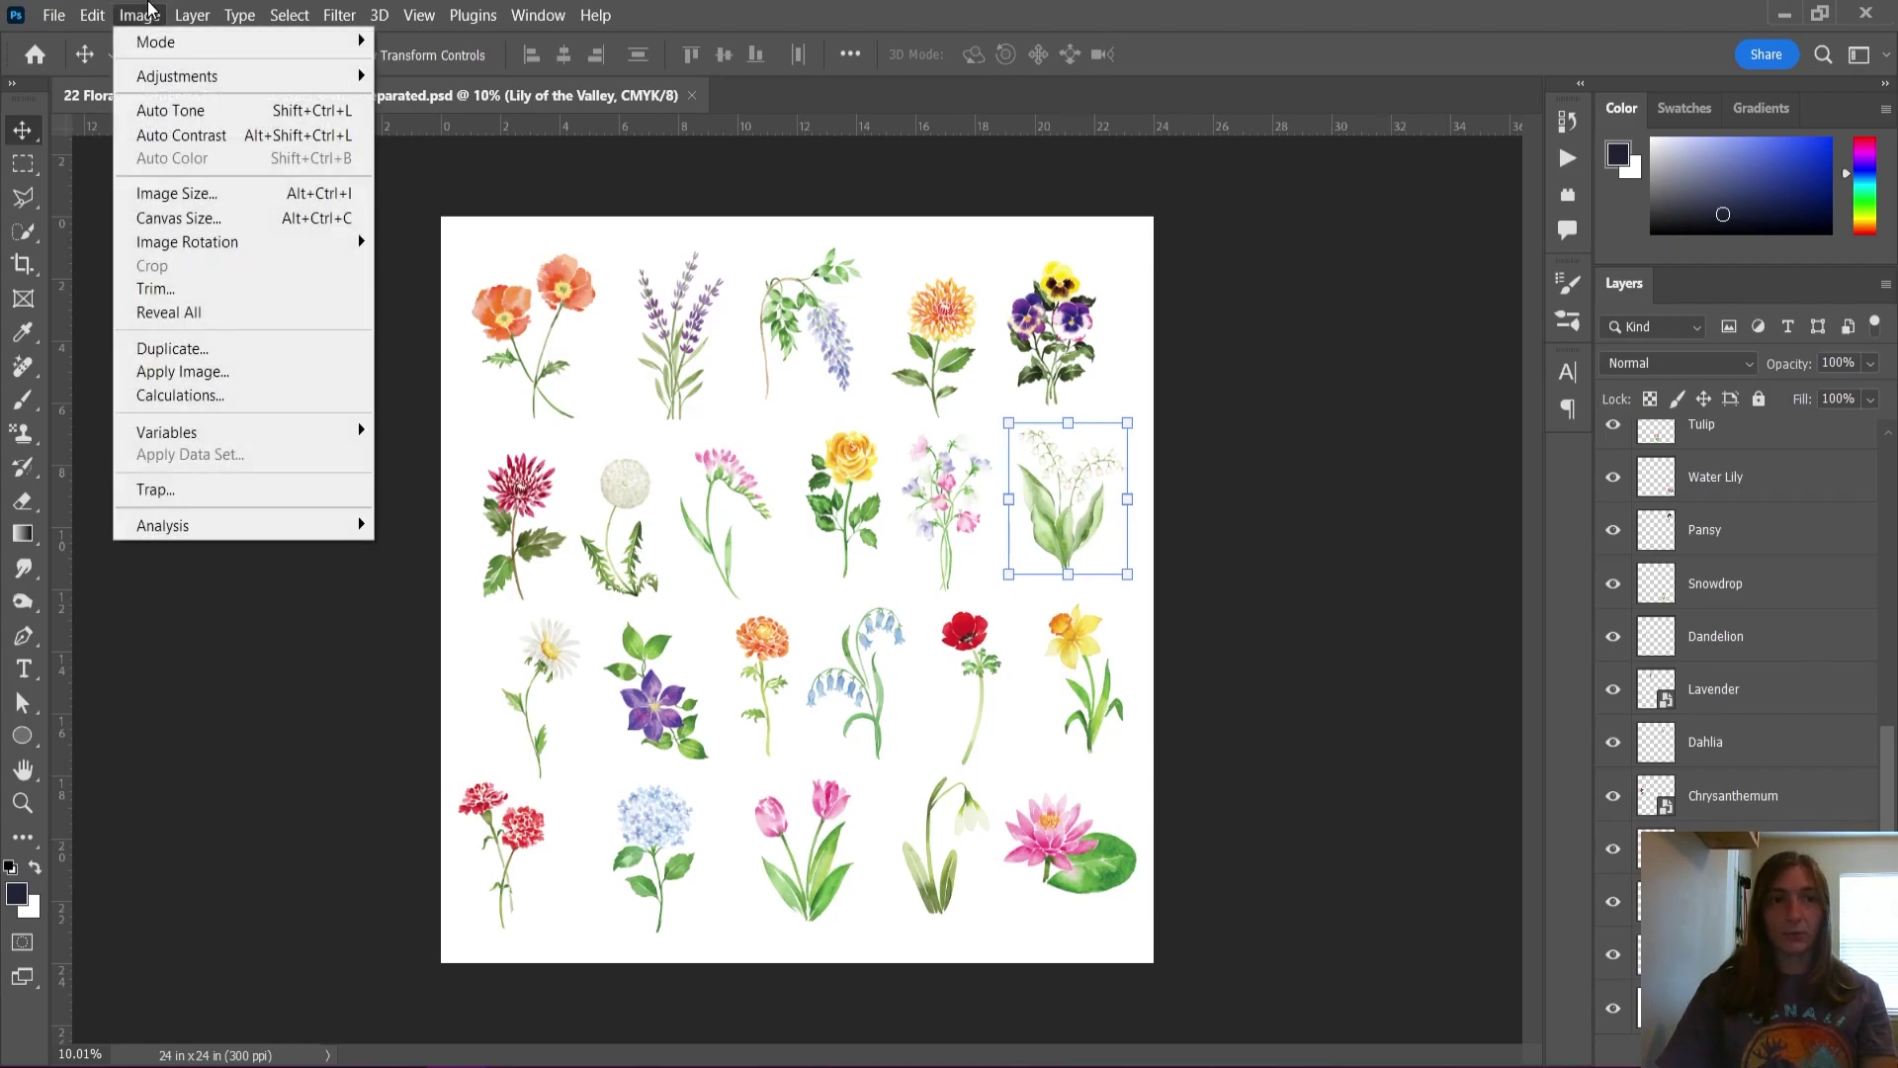
click(212, 217)
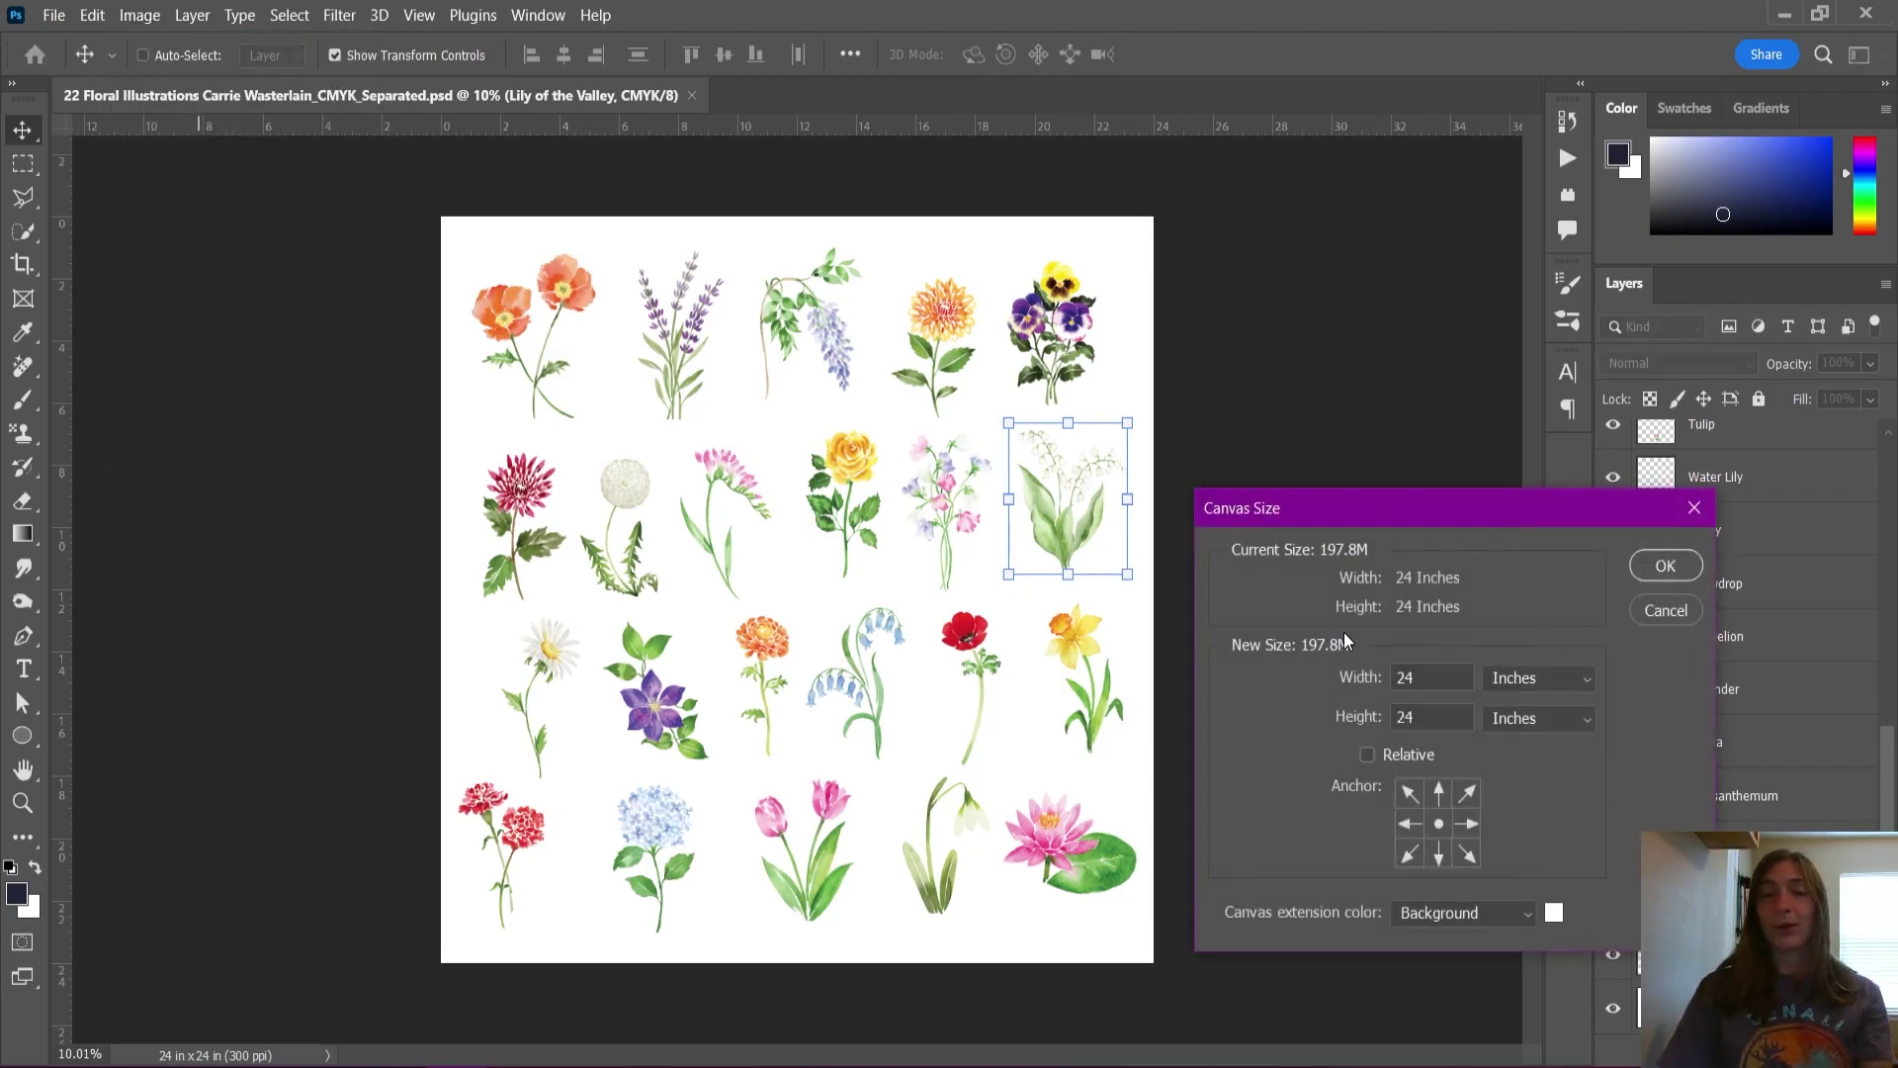
click(1665, 611)
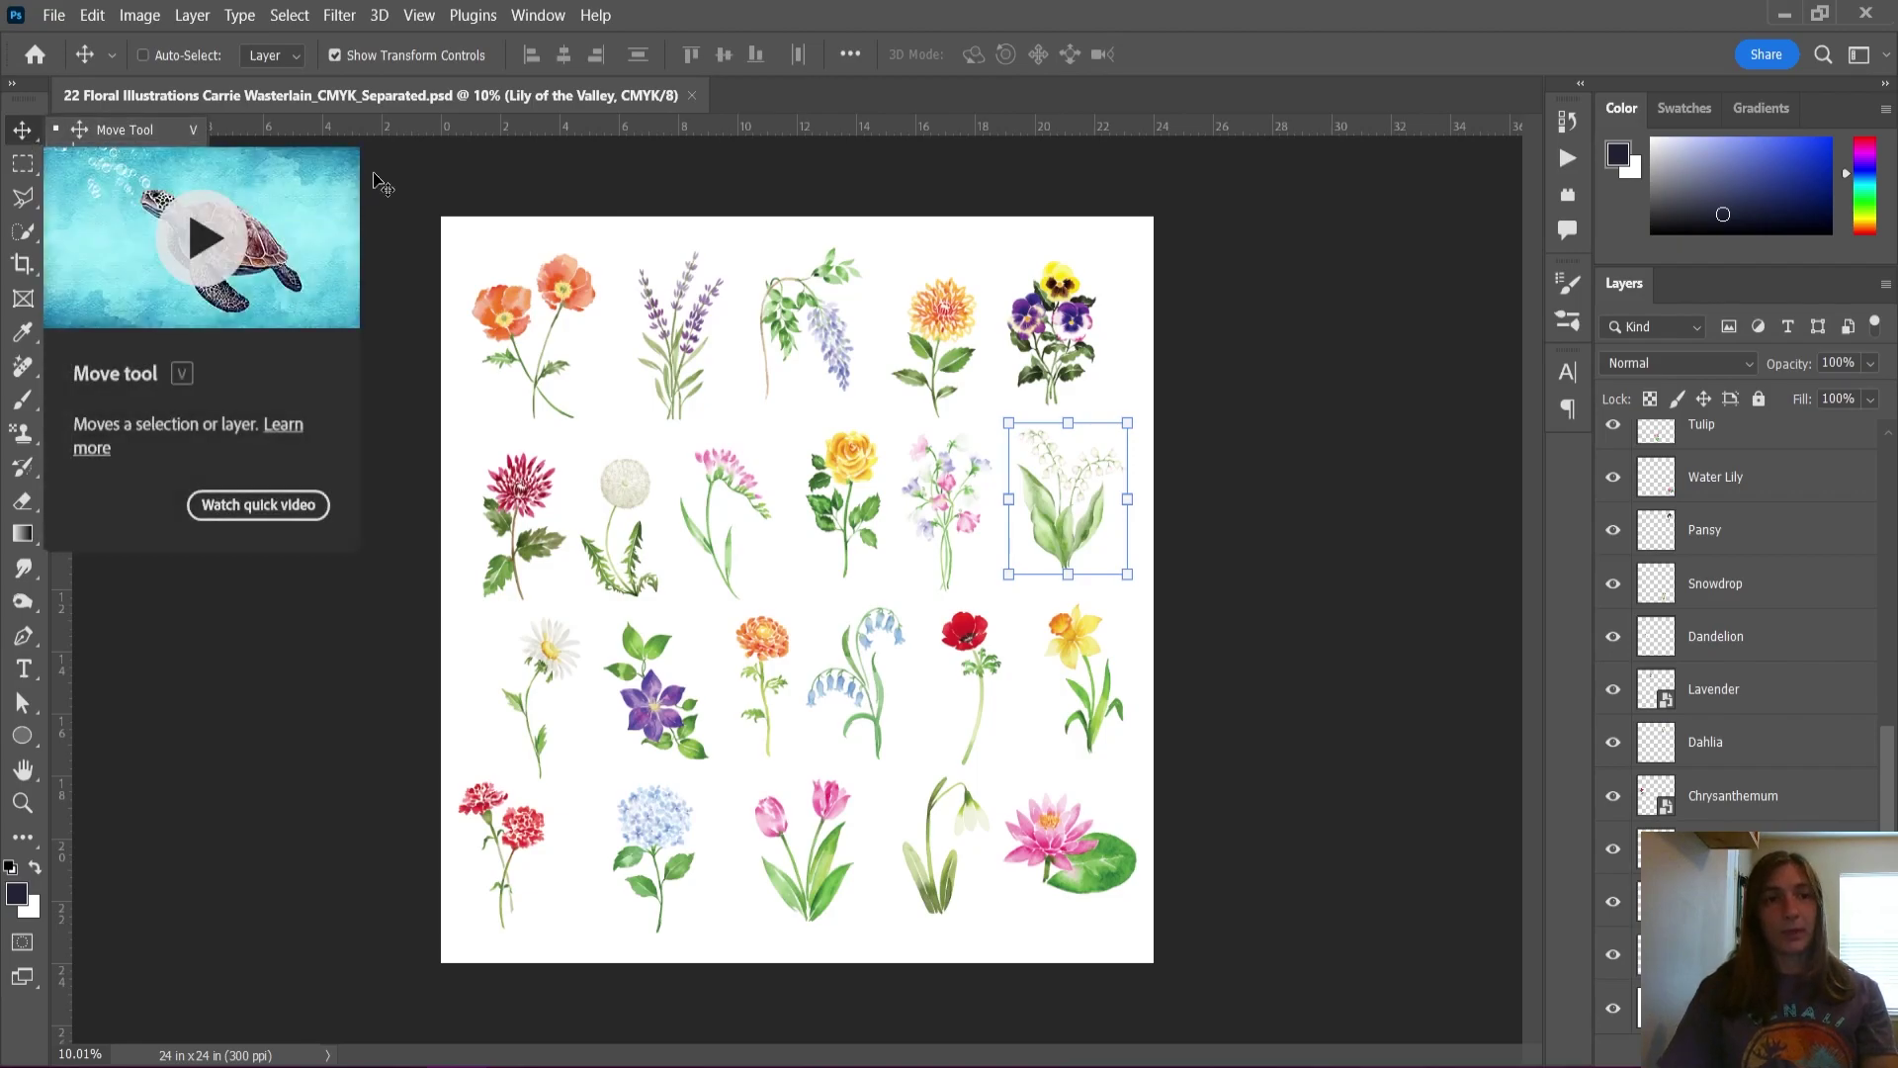
click(138, 153)
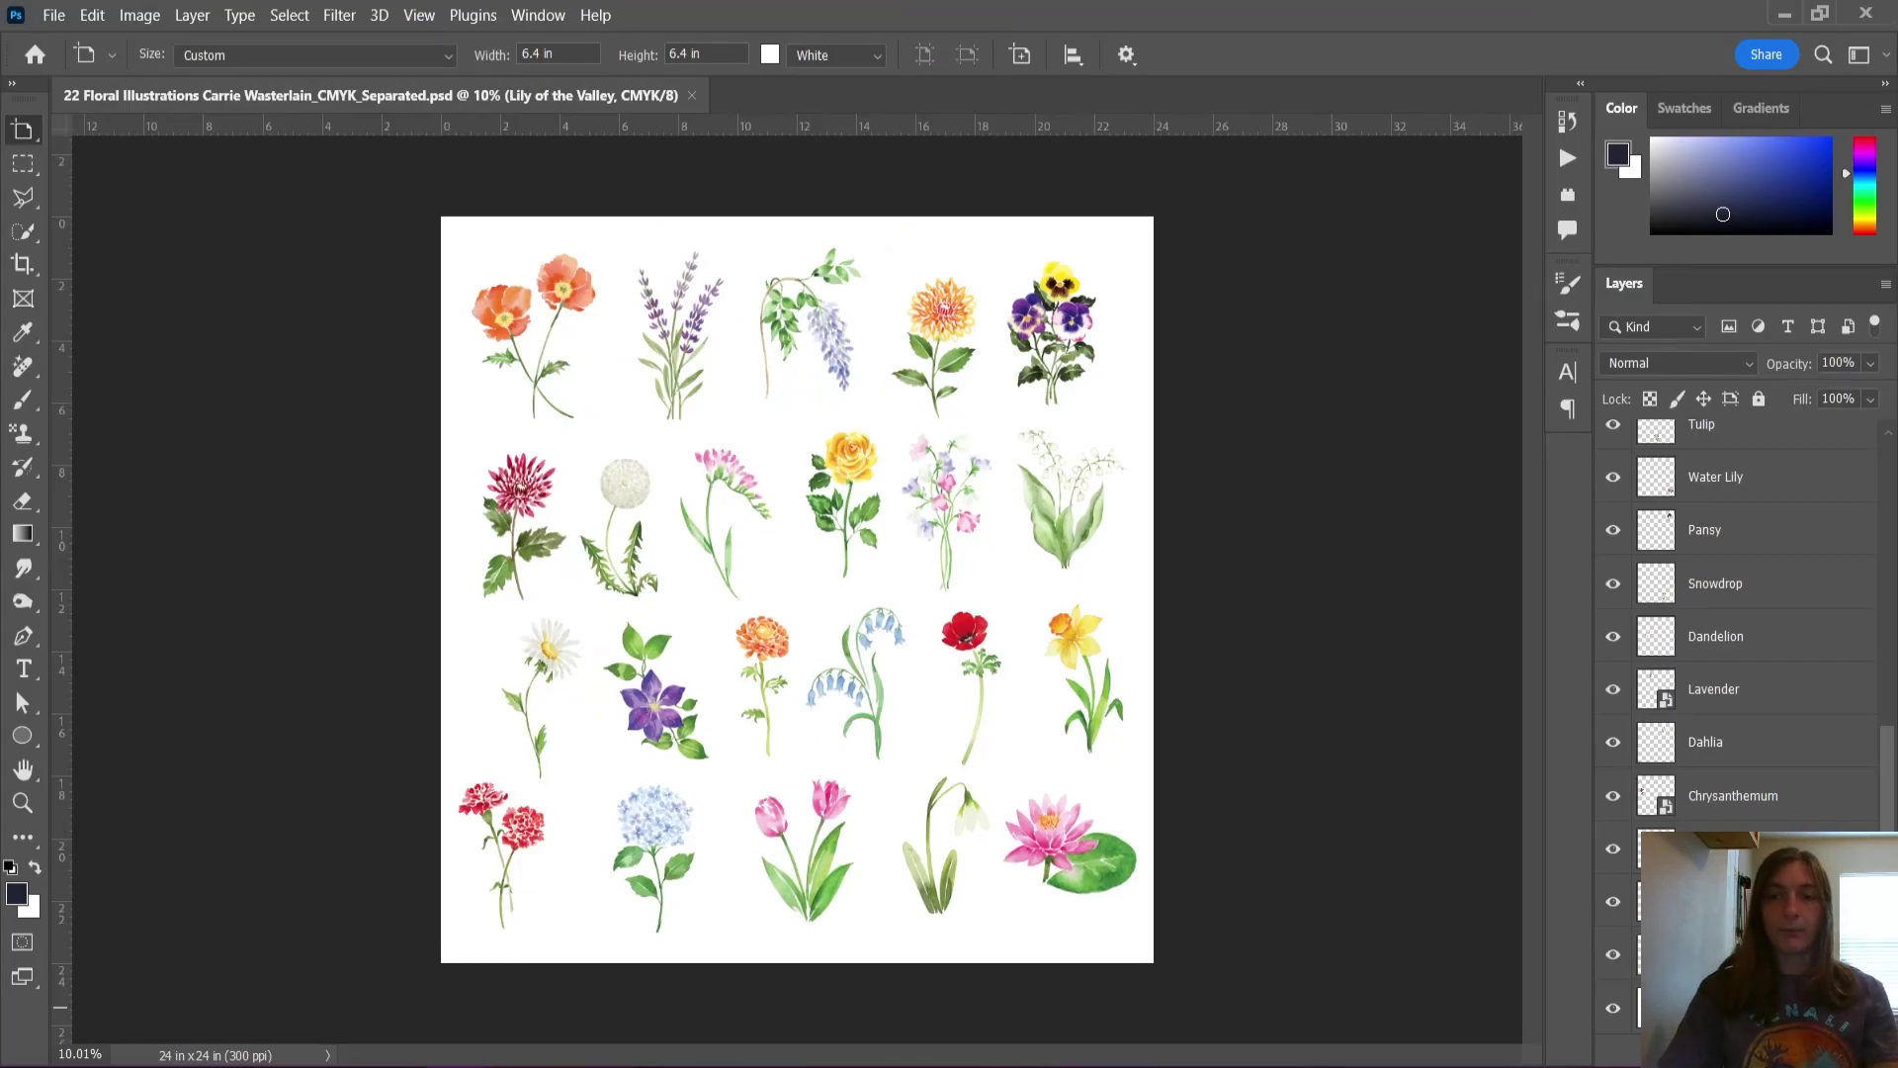
Step: Draw Artboard 1, about 24.33 × 24.26 in, over the entire flower sheet with the Artboard Tool
key(v)
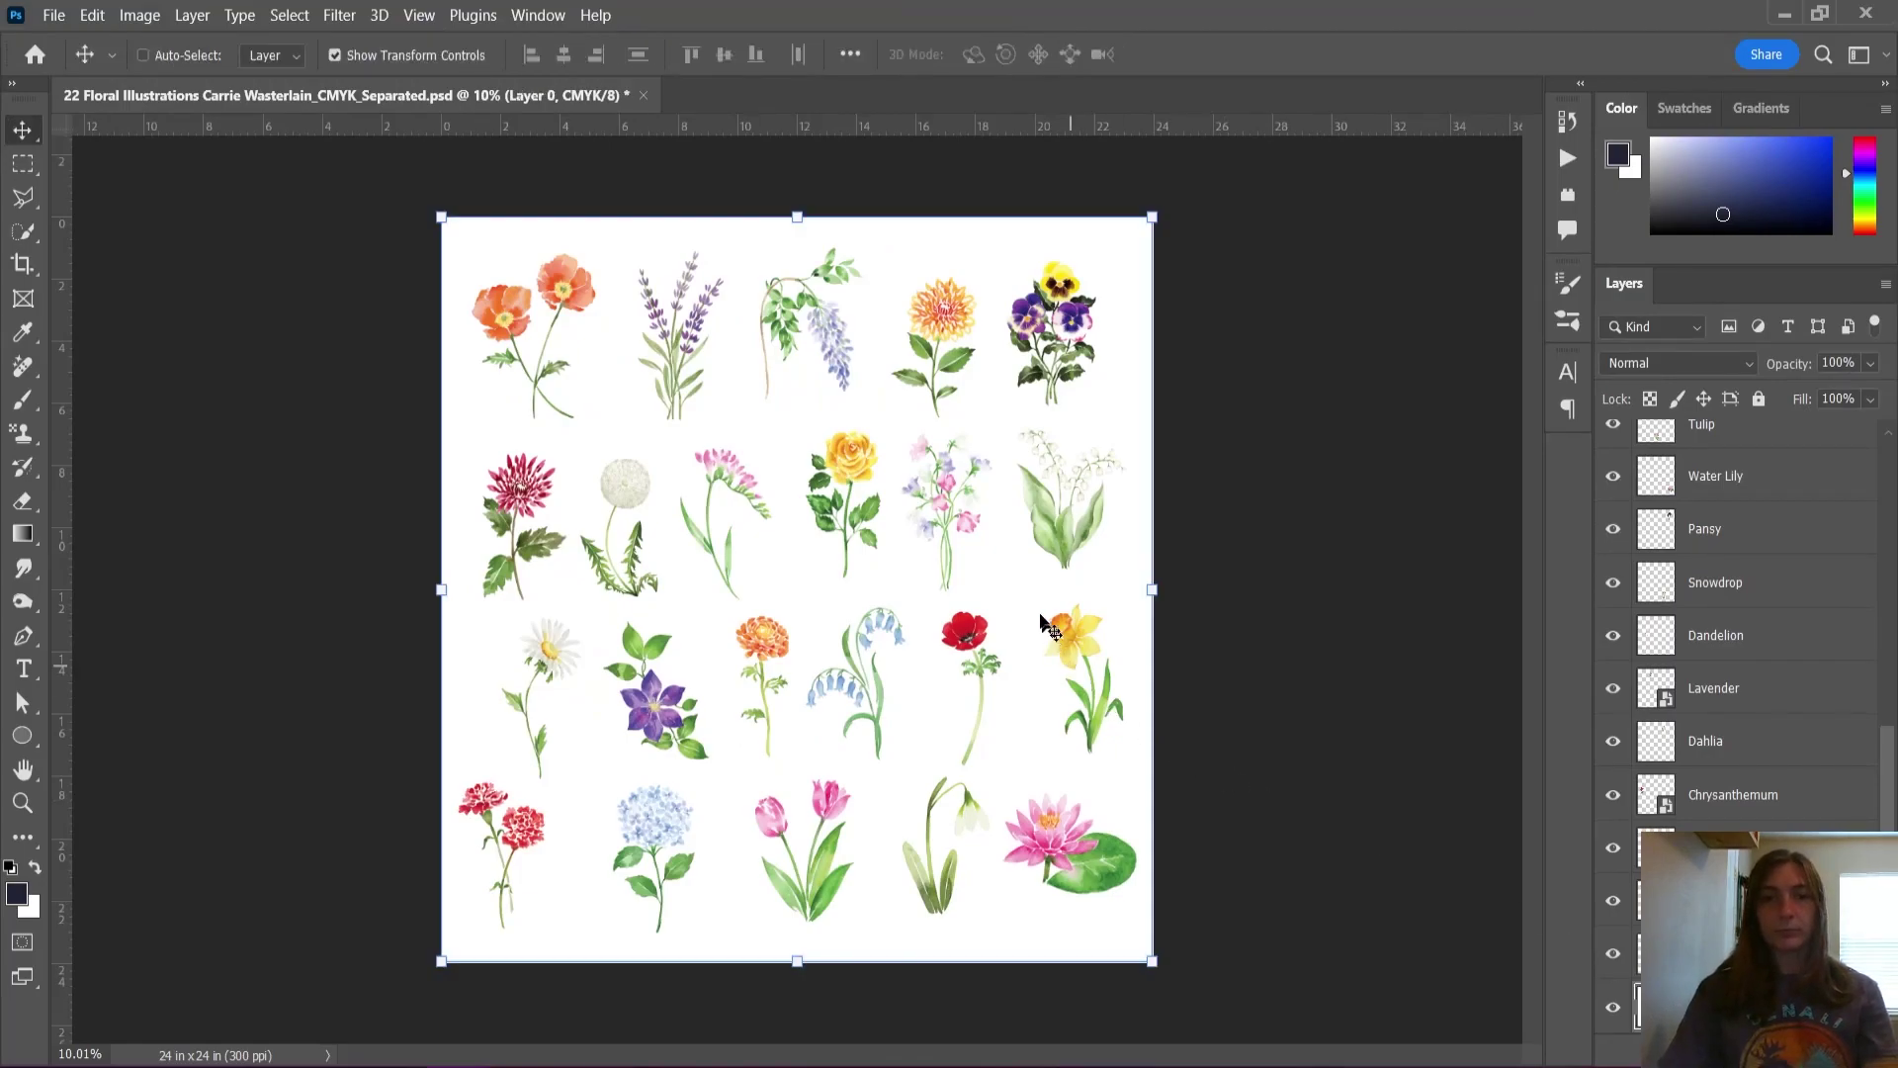
right_click(27, 132)
click(121, 154)
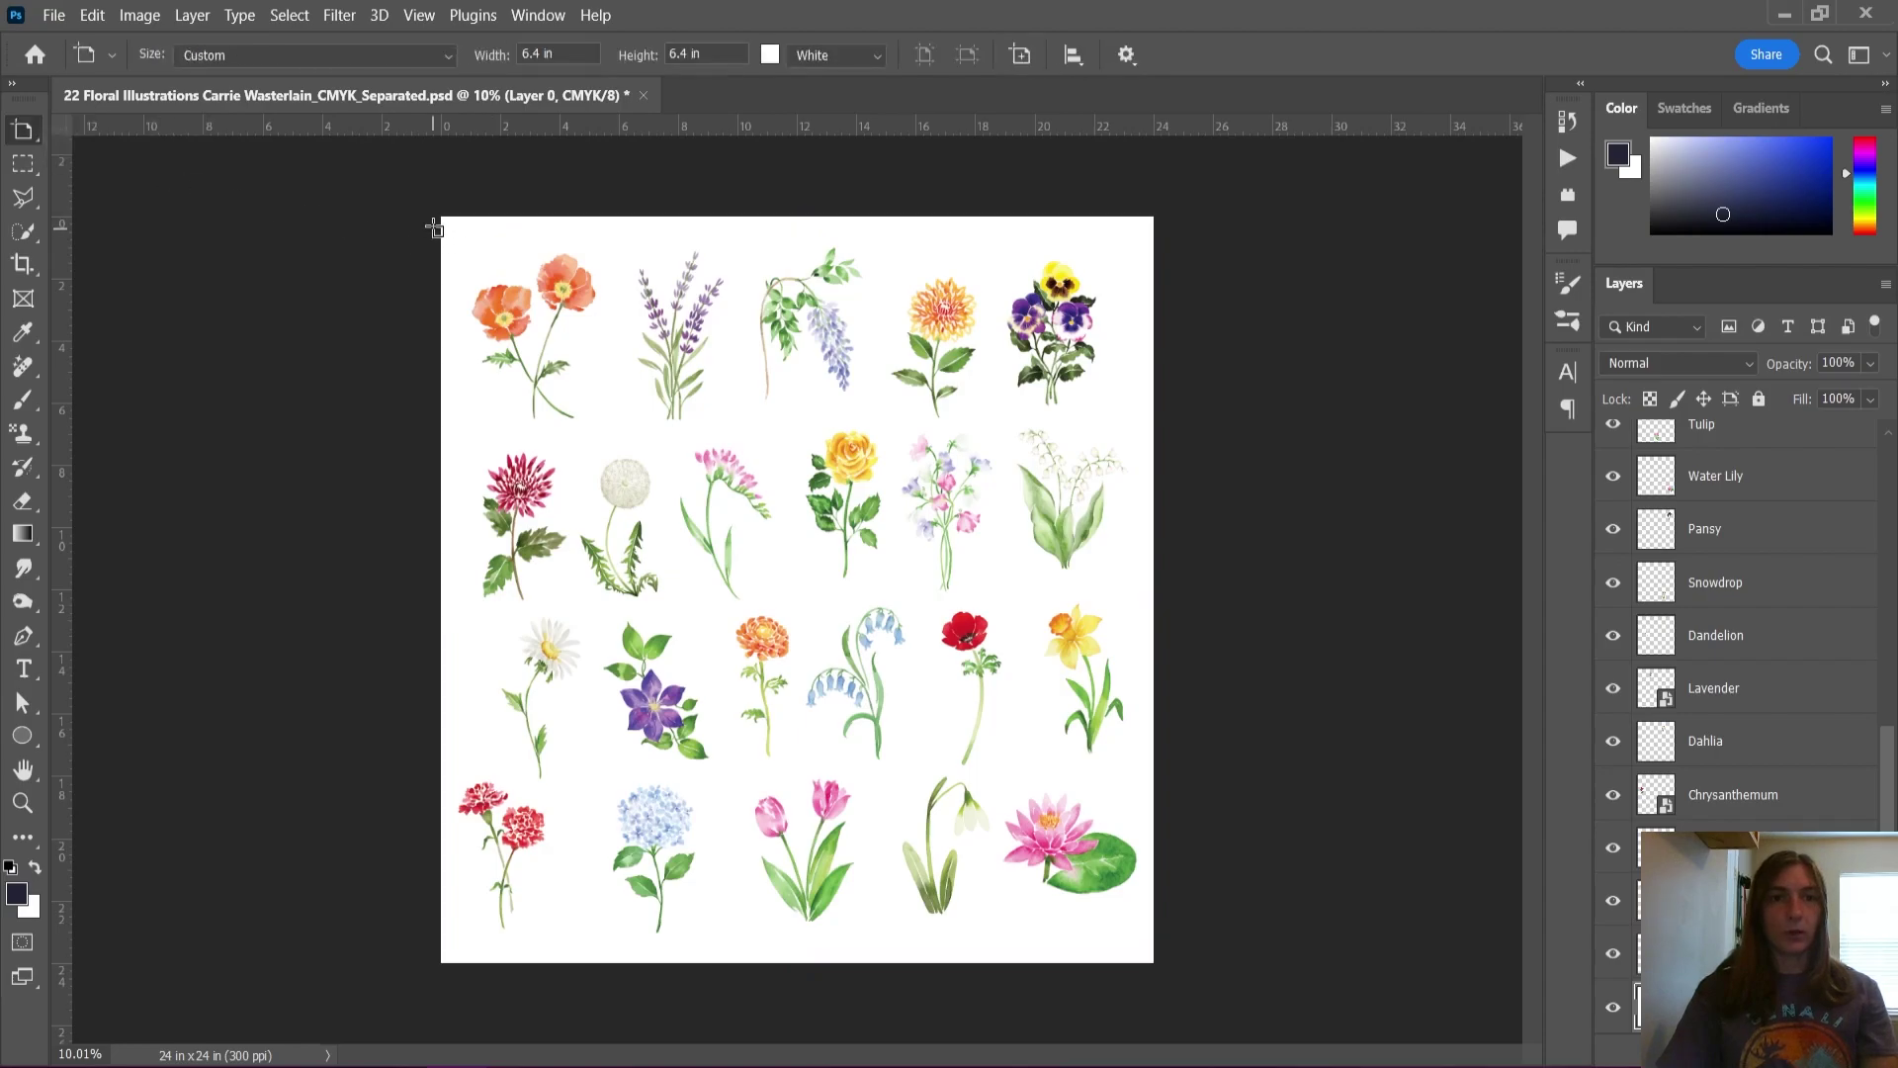
drag(437, 214, 1159, 966)
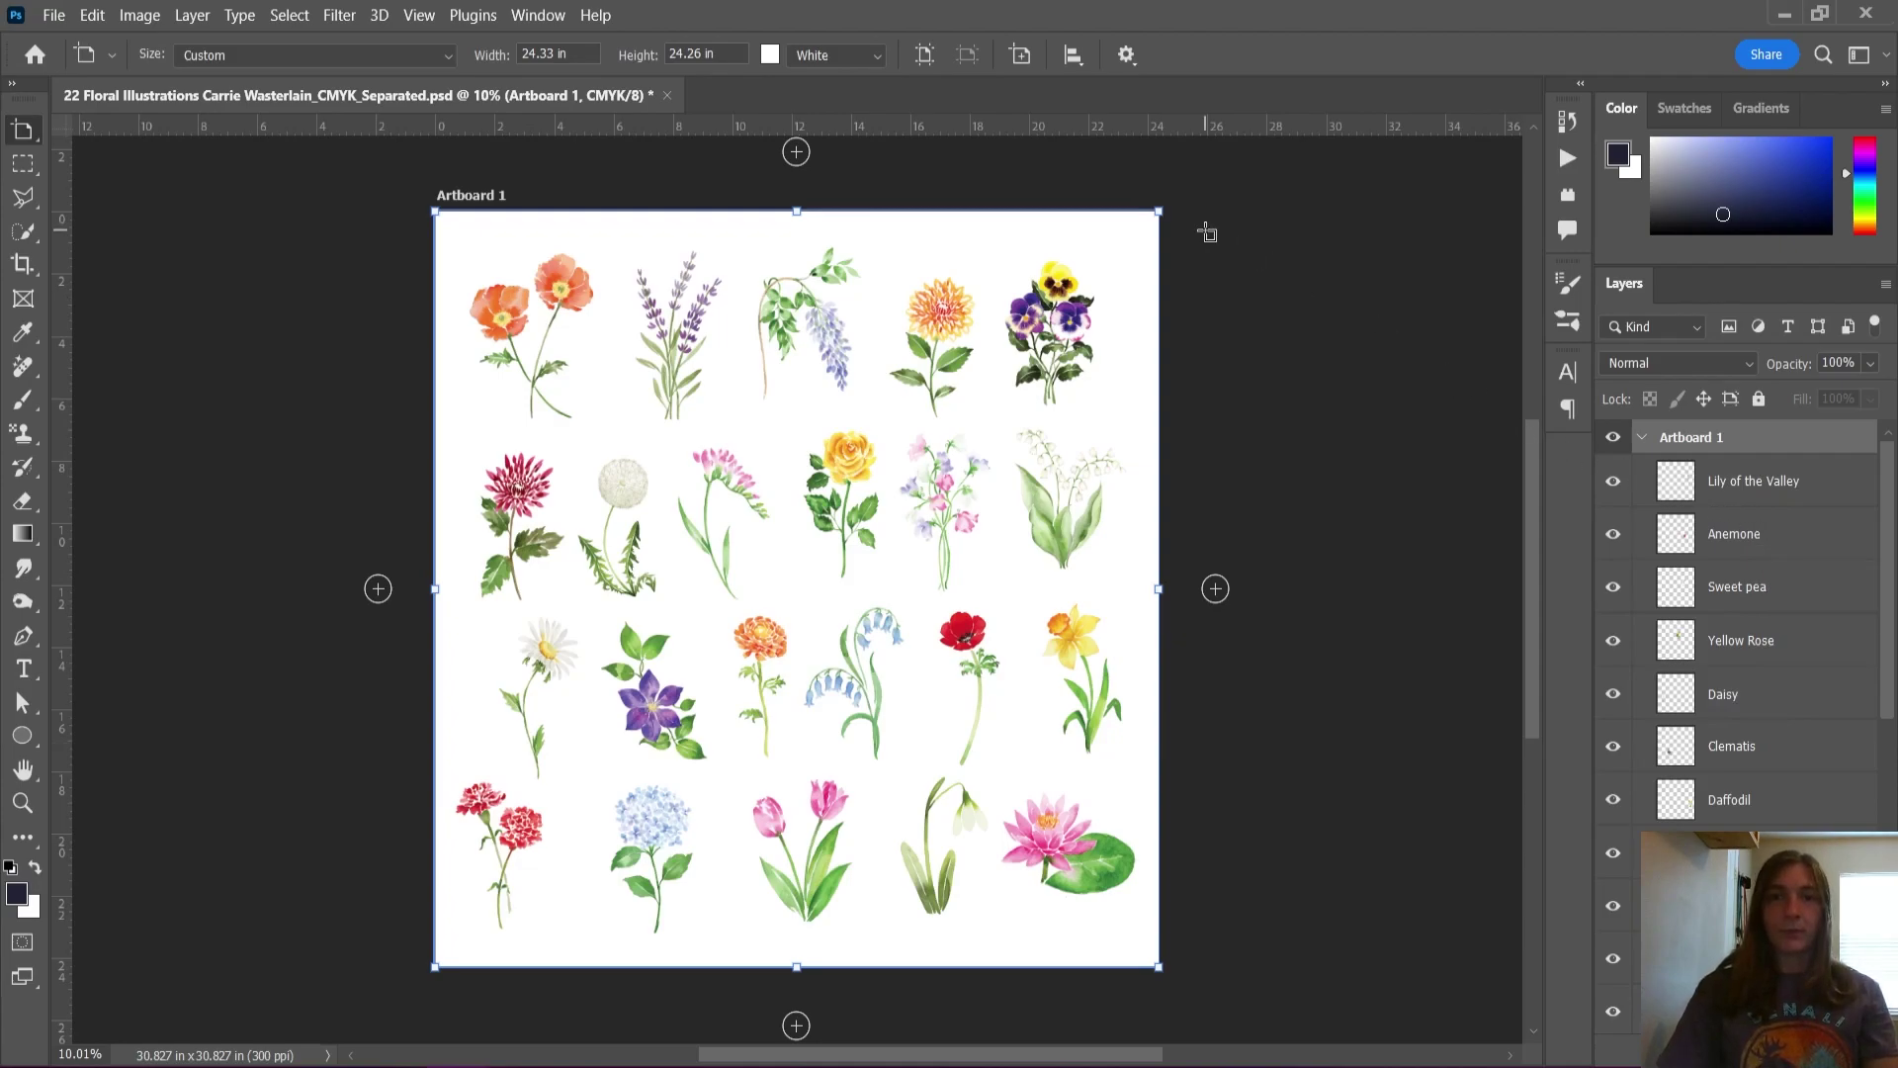
scroll(1207, 232, up, 2)
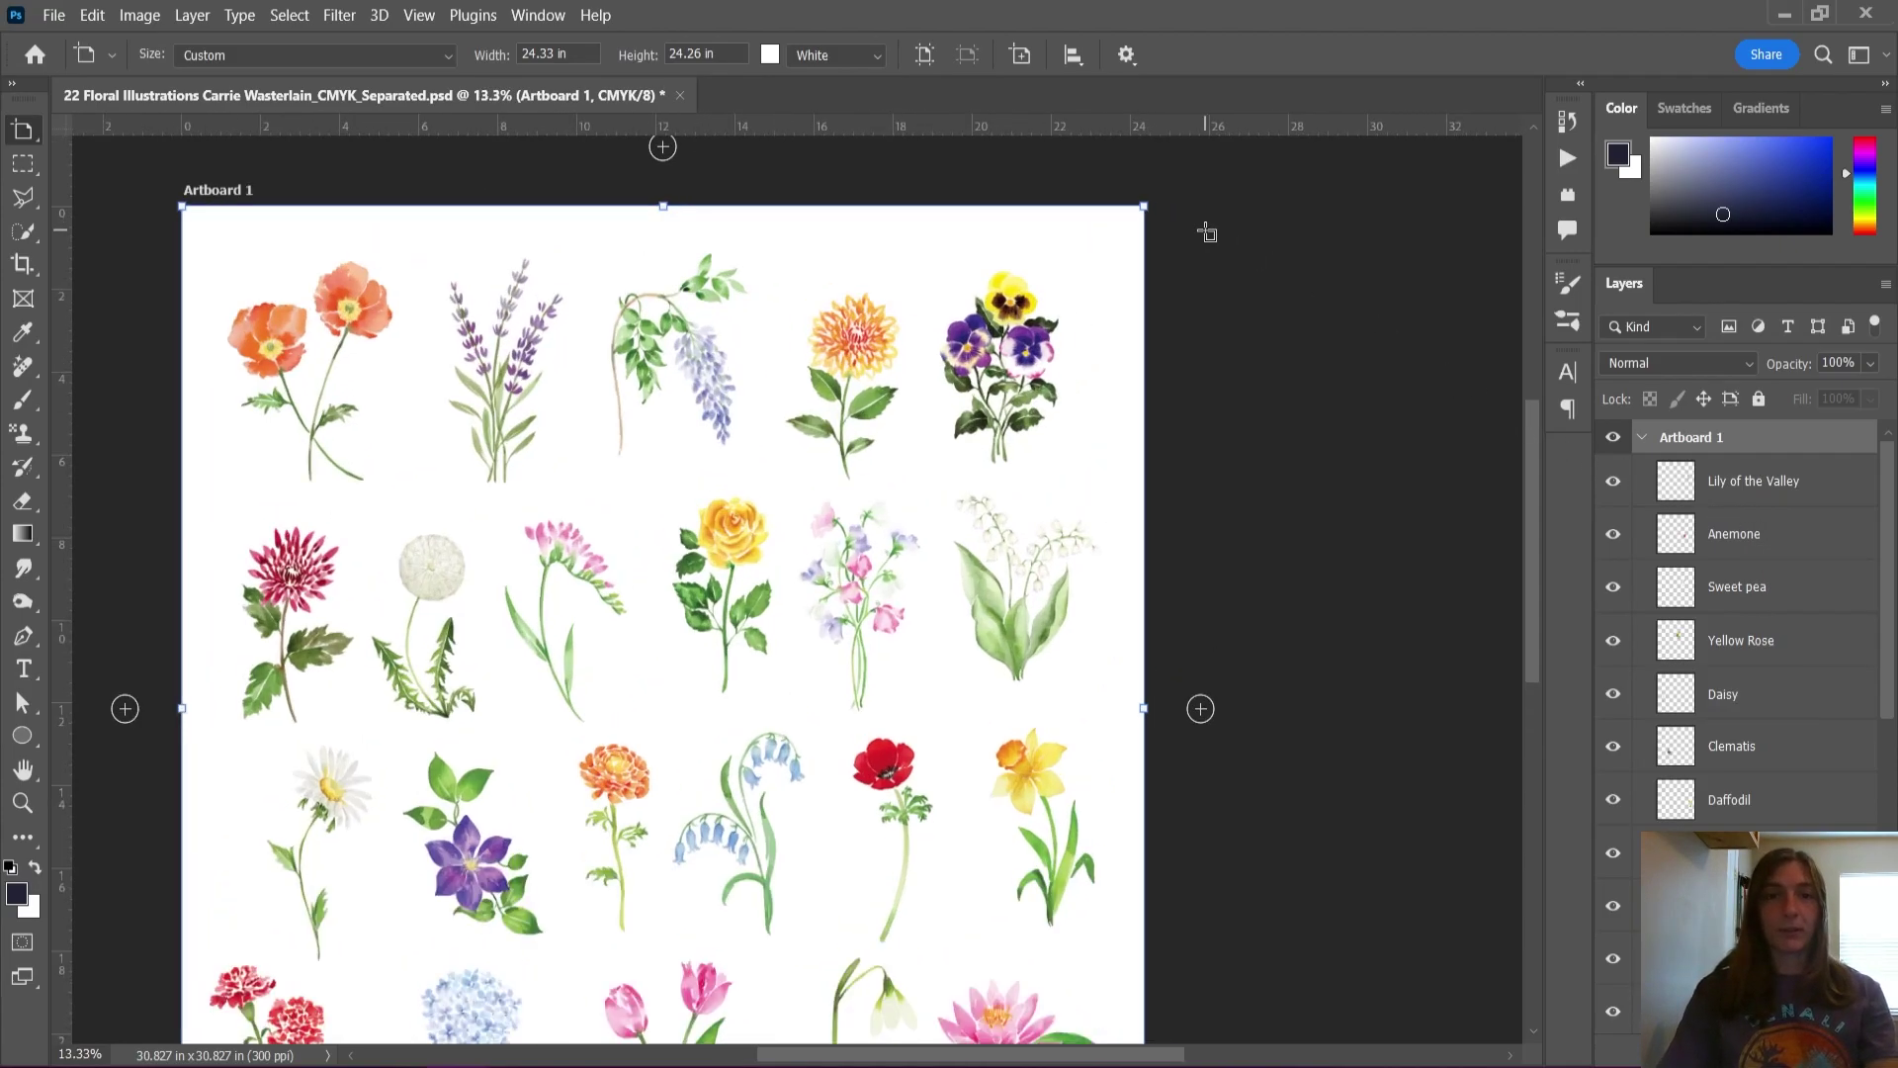
Step: Draw a 6.3 × 6.3 in Artboard 2 right of the sheet and move Lily of the Valley into it
drag(1172, 210, 1420, 472)
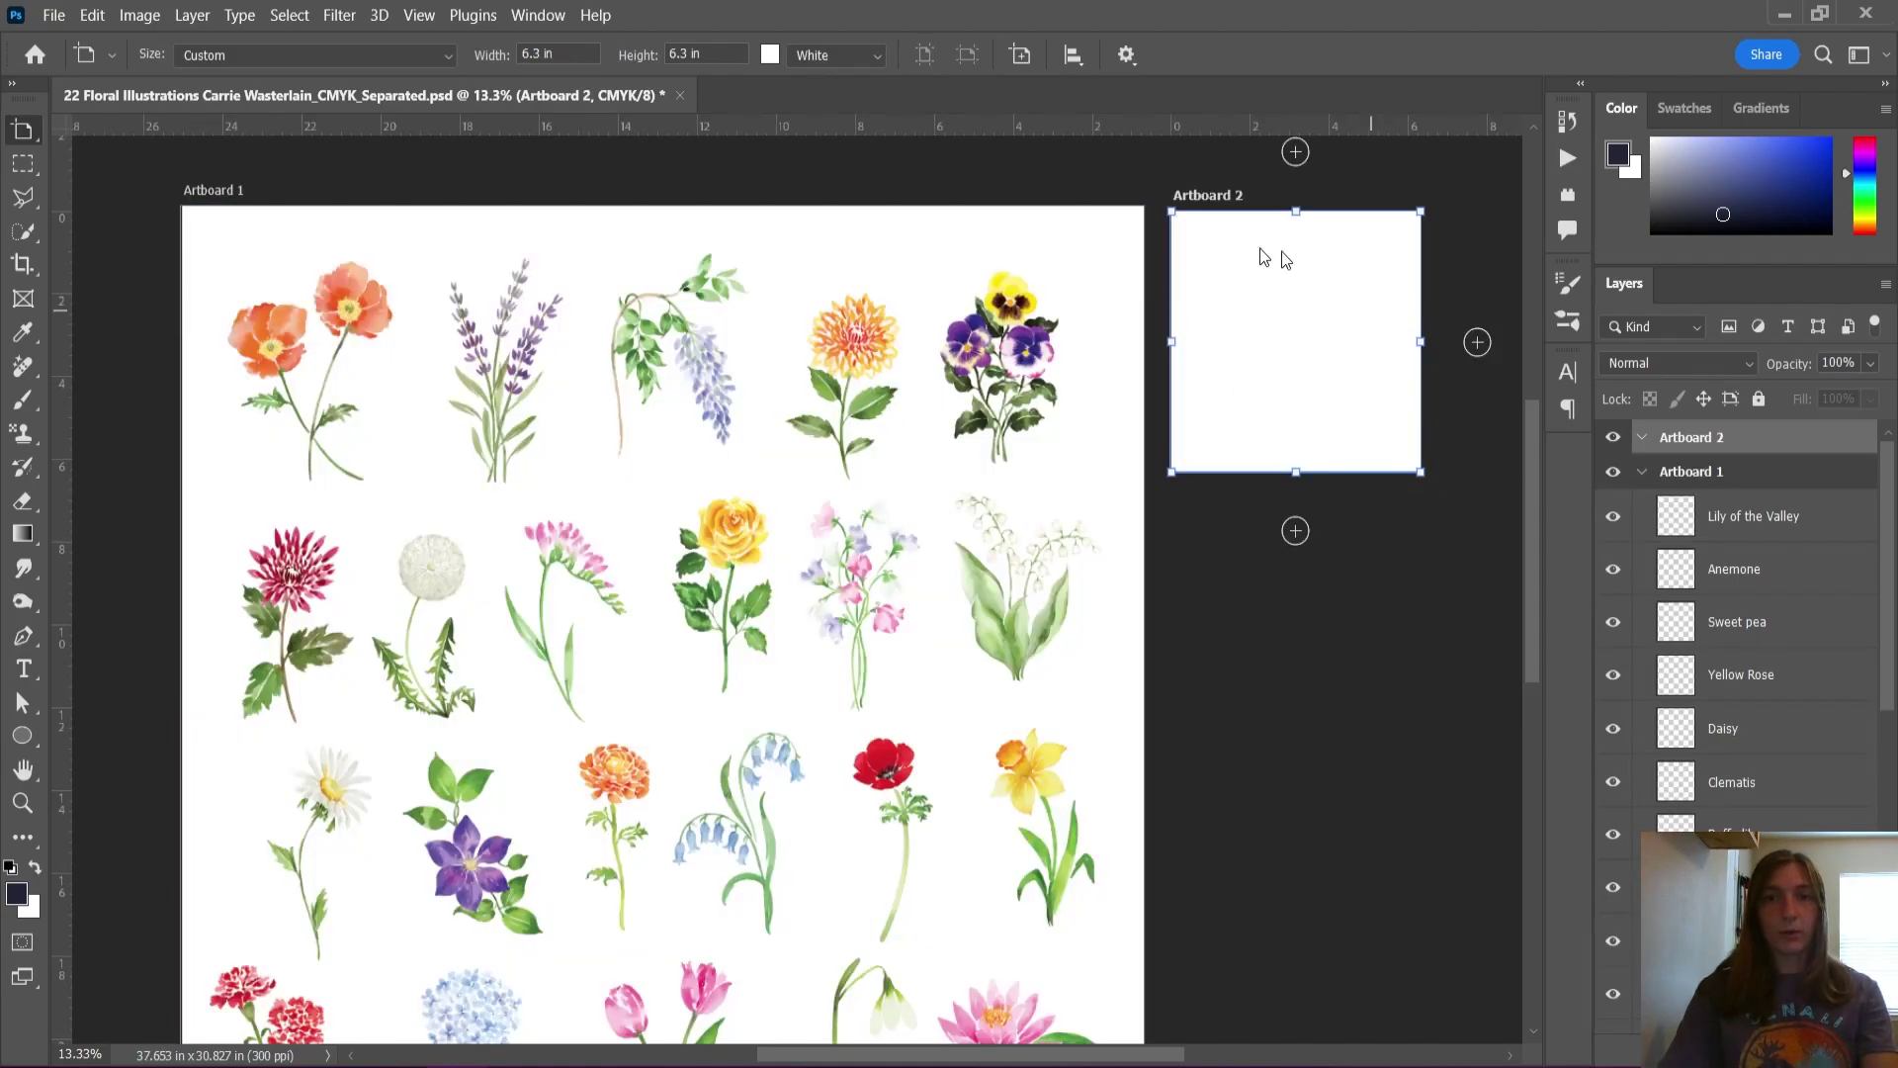
click(1797, 521)
key(v)
key(shift+v)
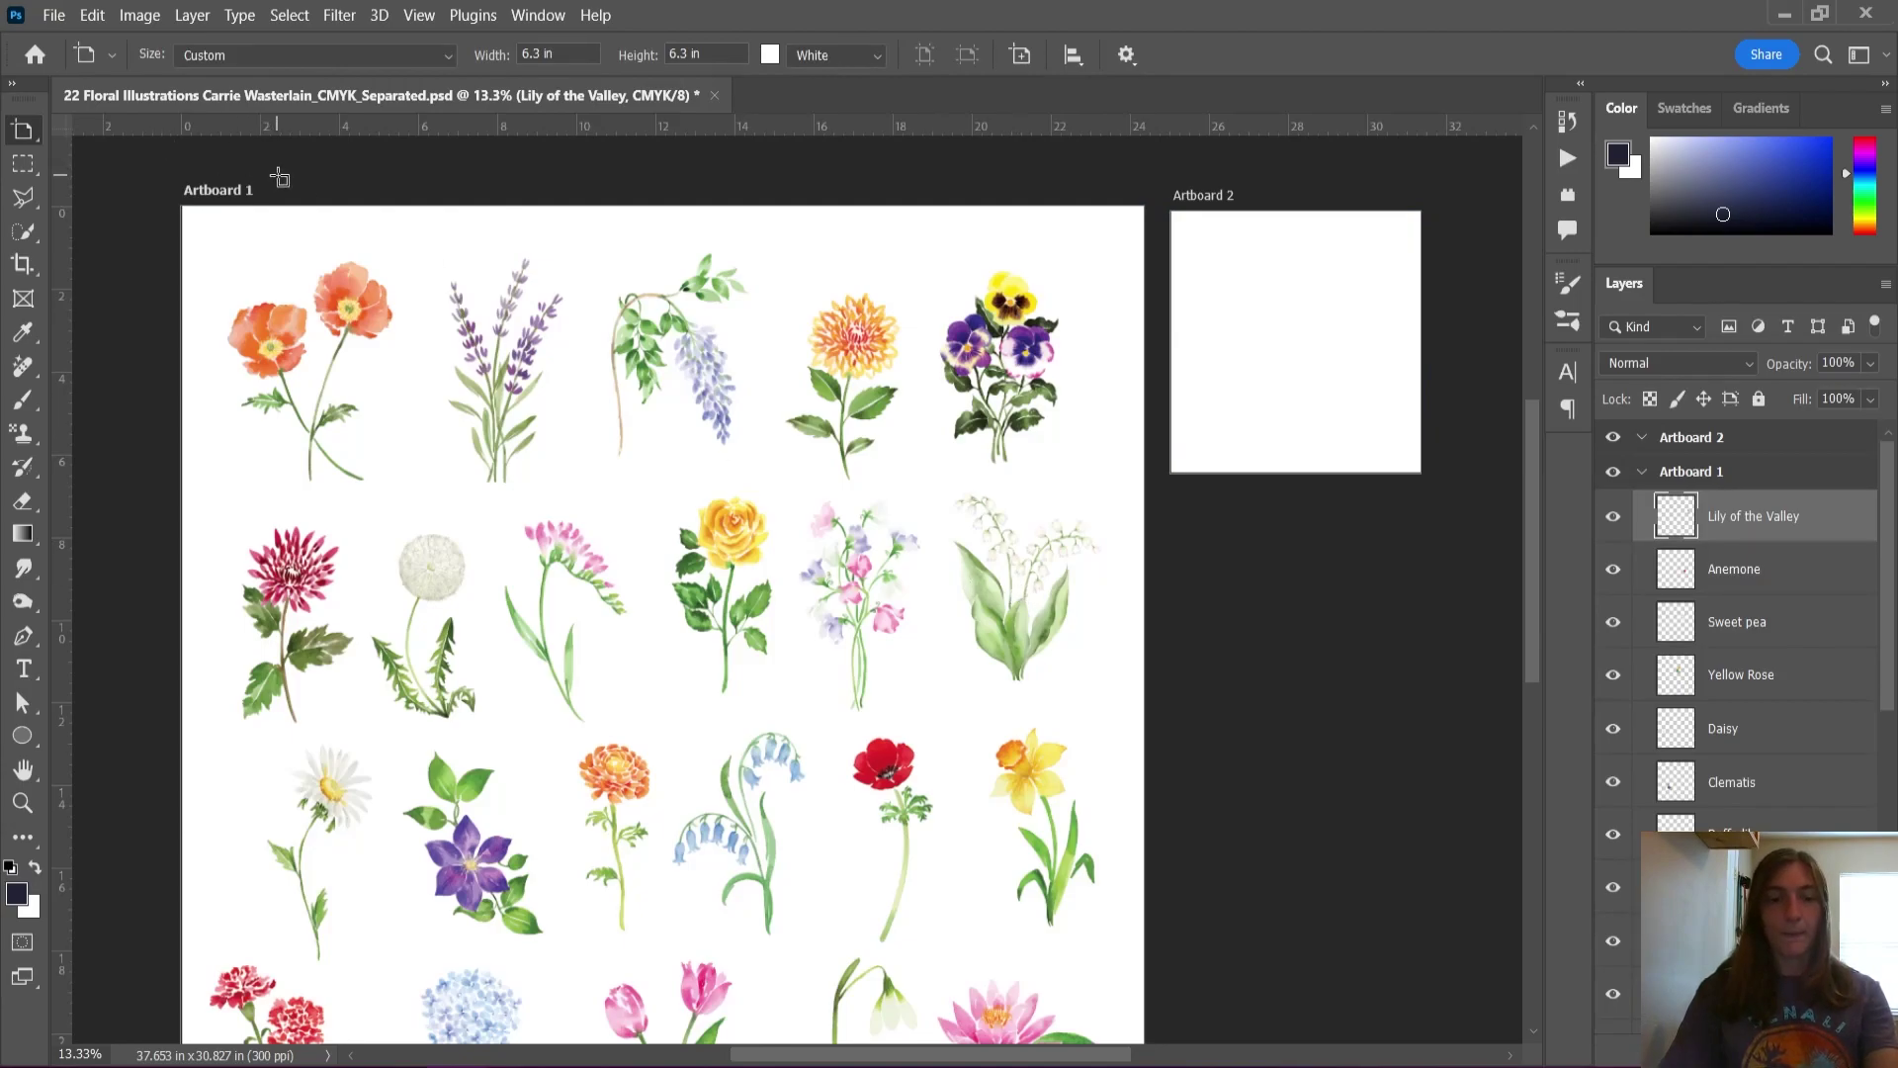
key(v)
drag(1050, 652, 1326, 411)
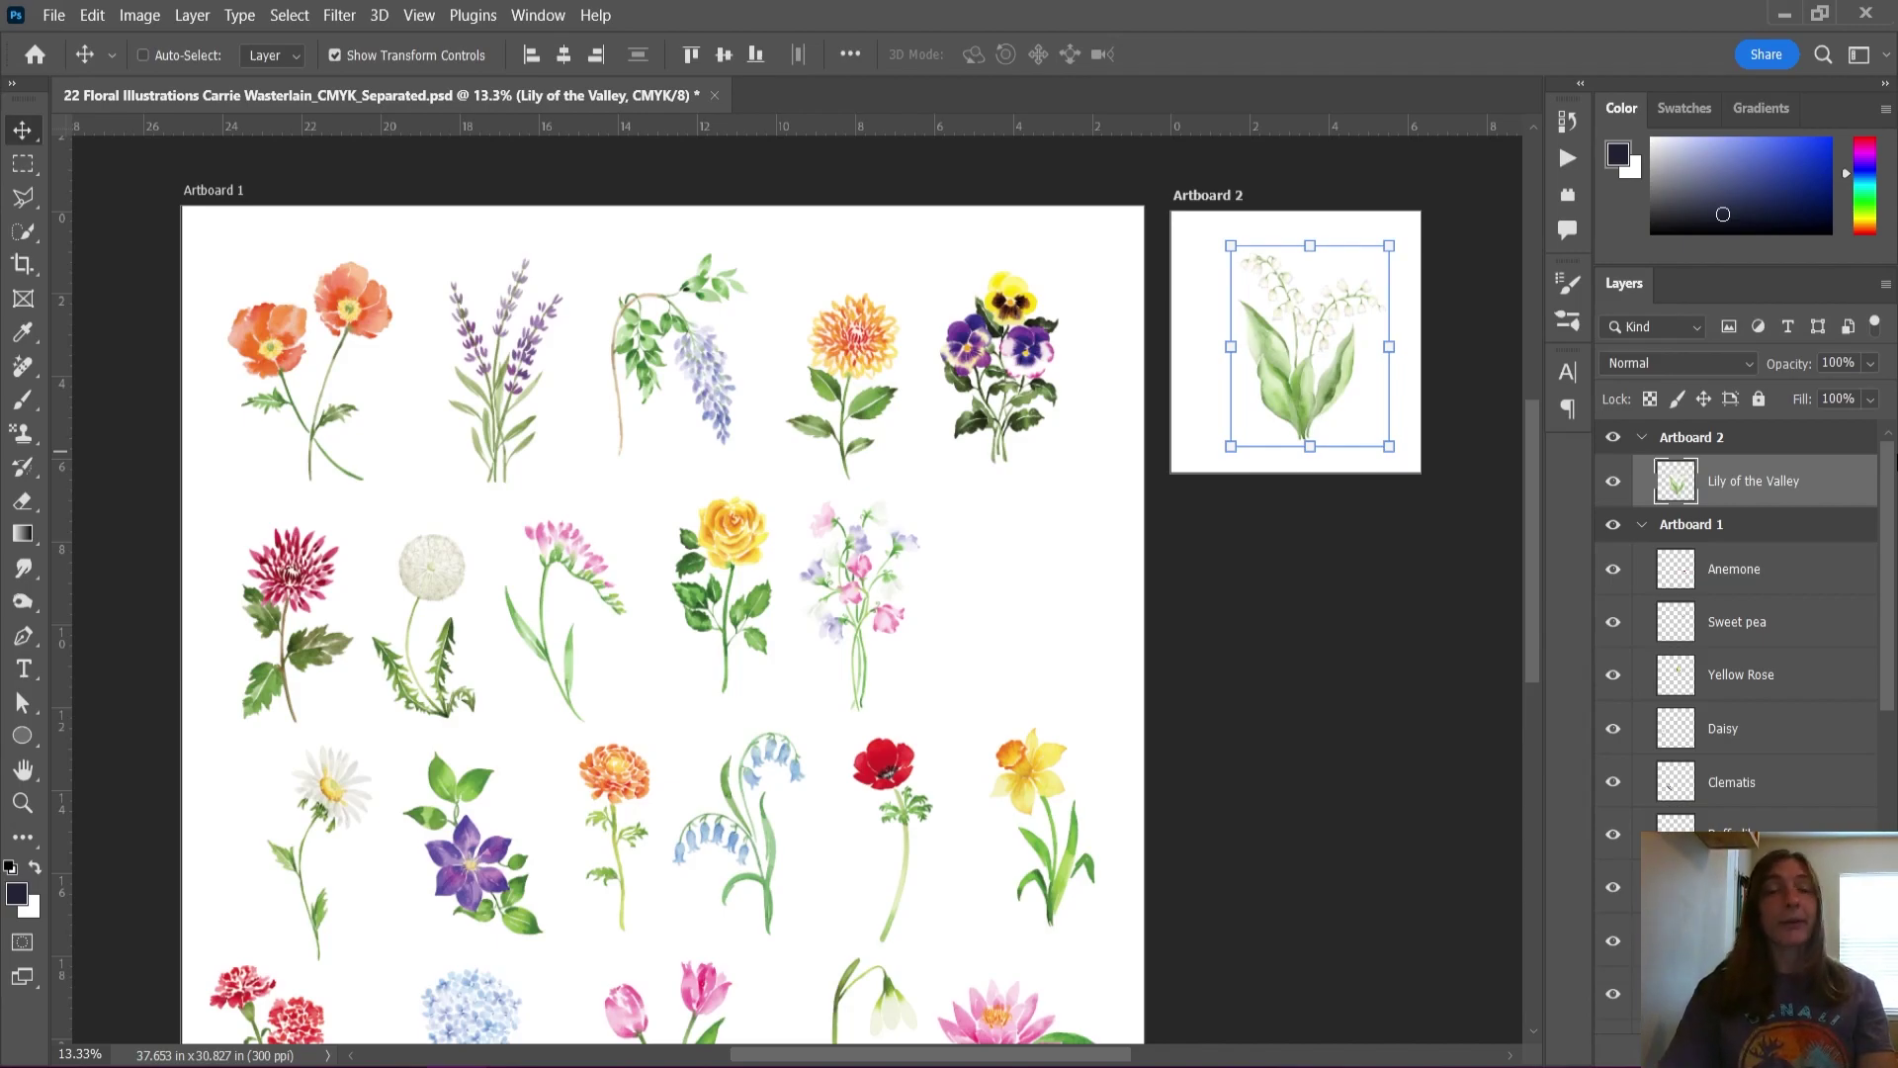
Step: Rename Artboard 2 to 'Lily of the Valley' in the Layers panel
double_click(1705, 439)
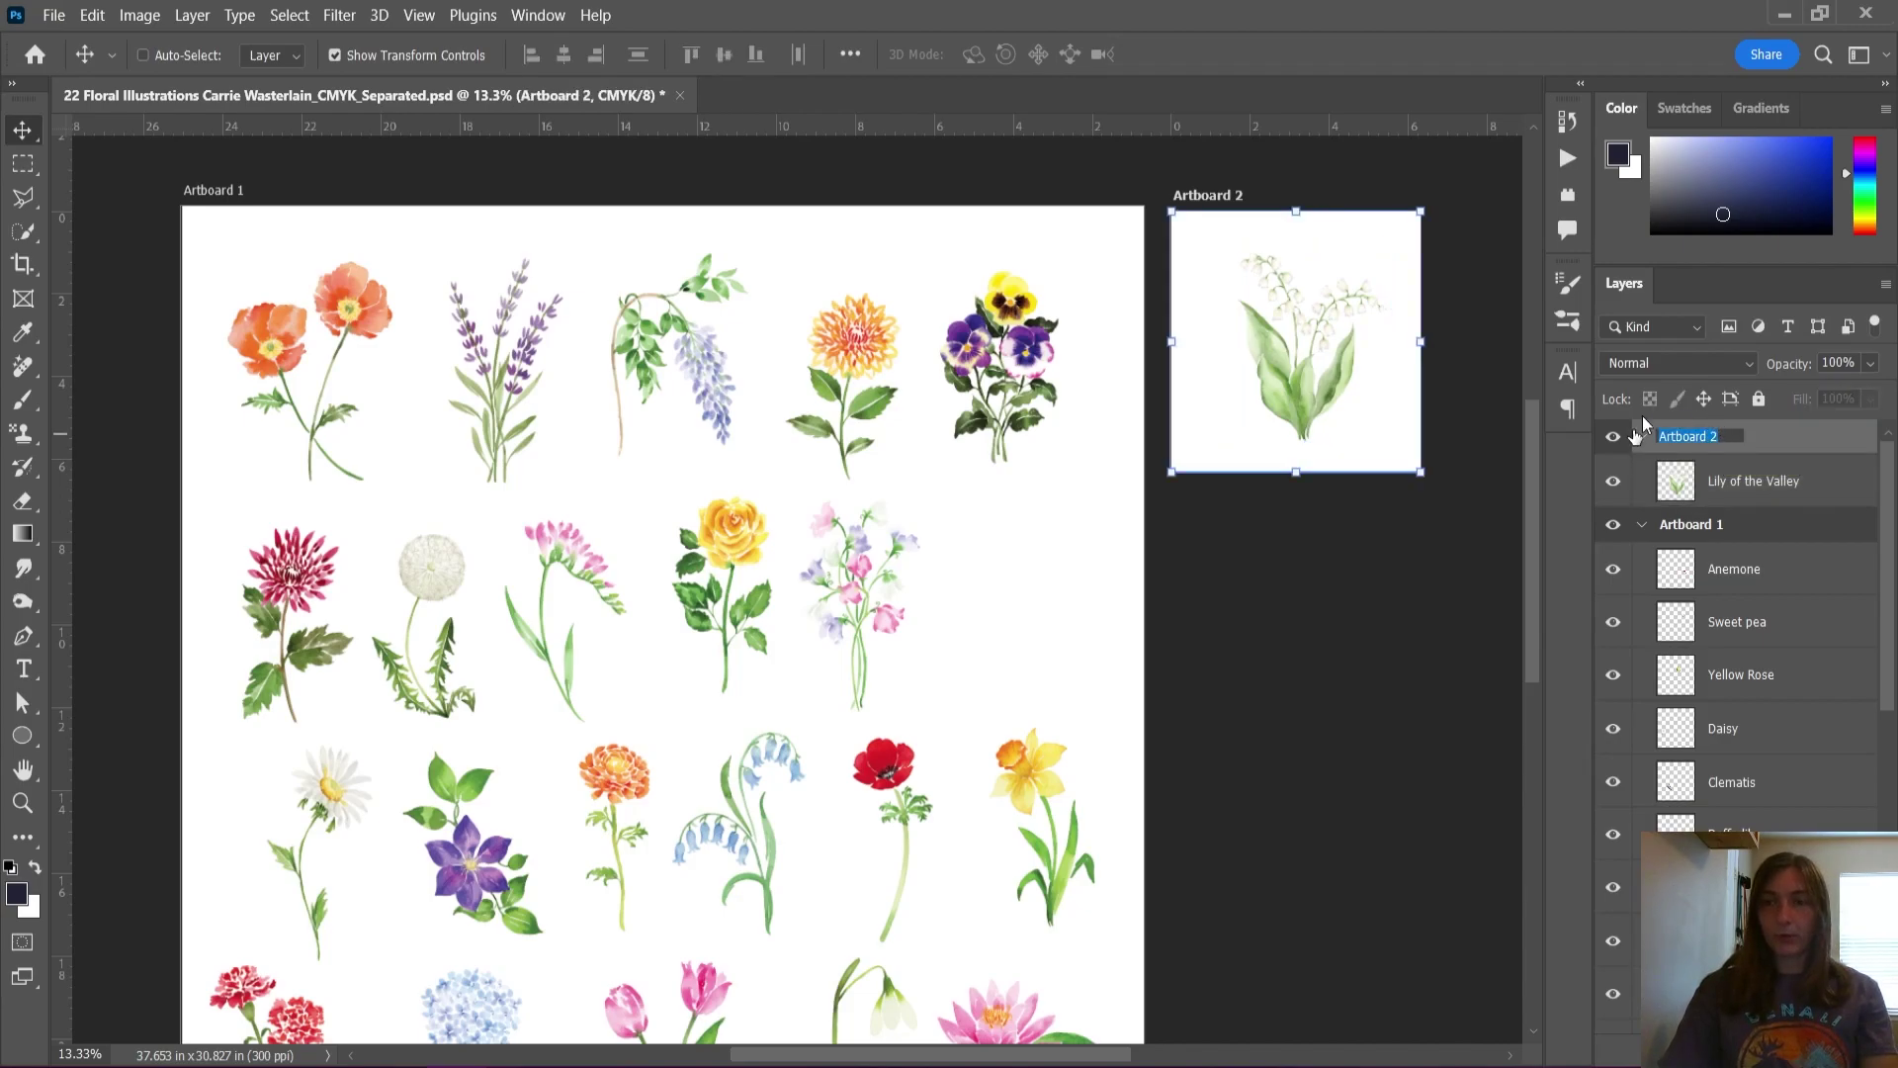
text(Lily of the Valley)
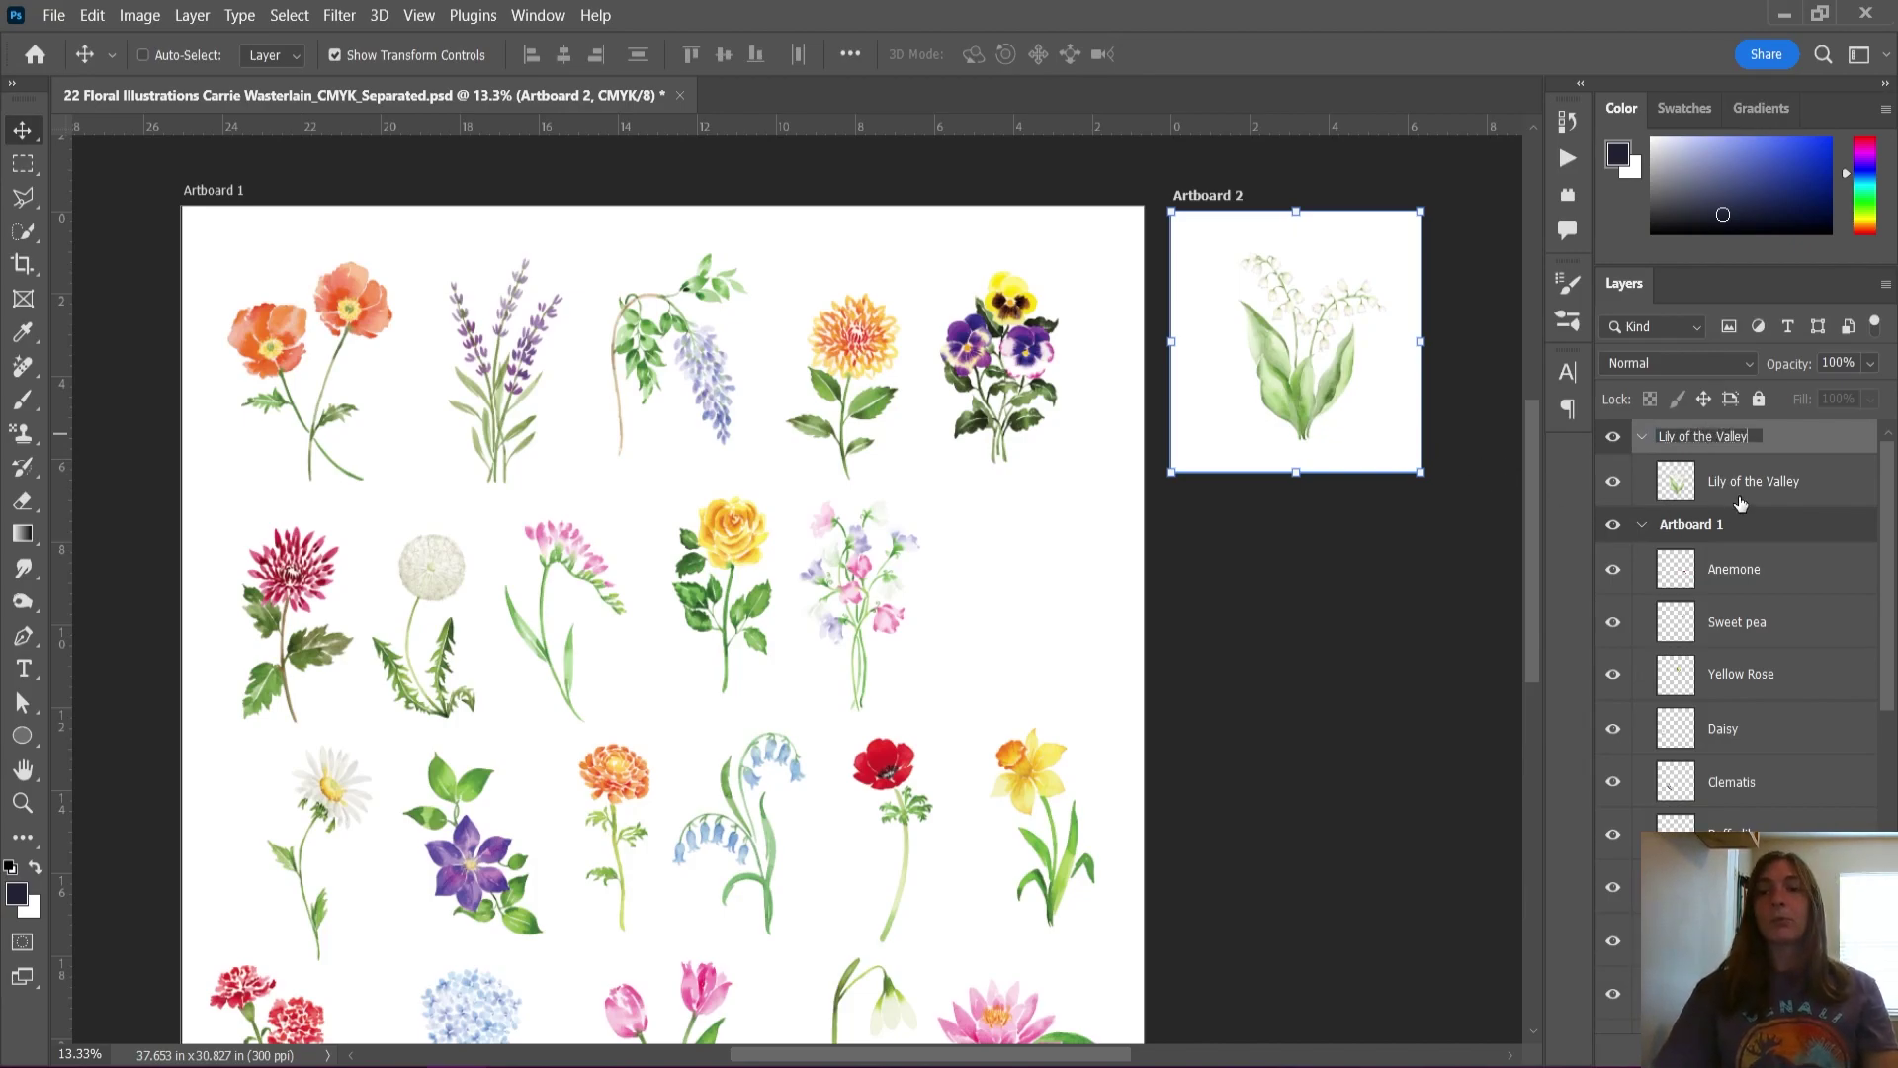
click(1739, 499)
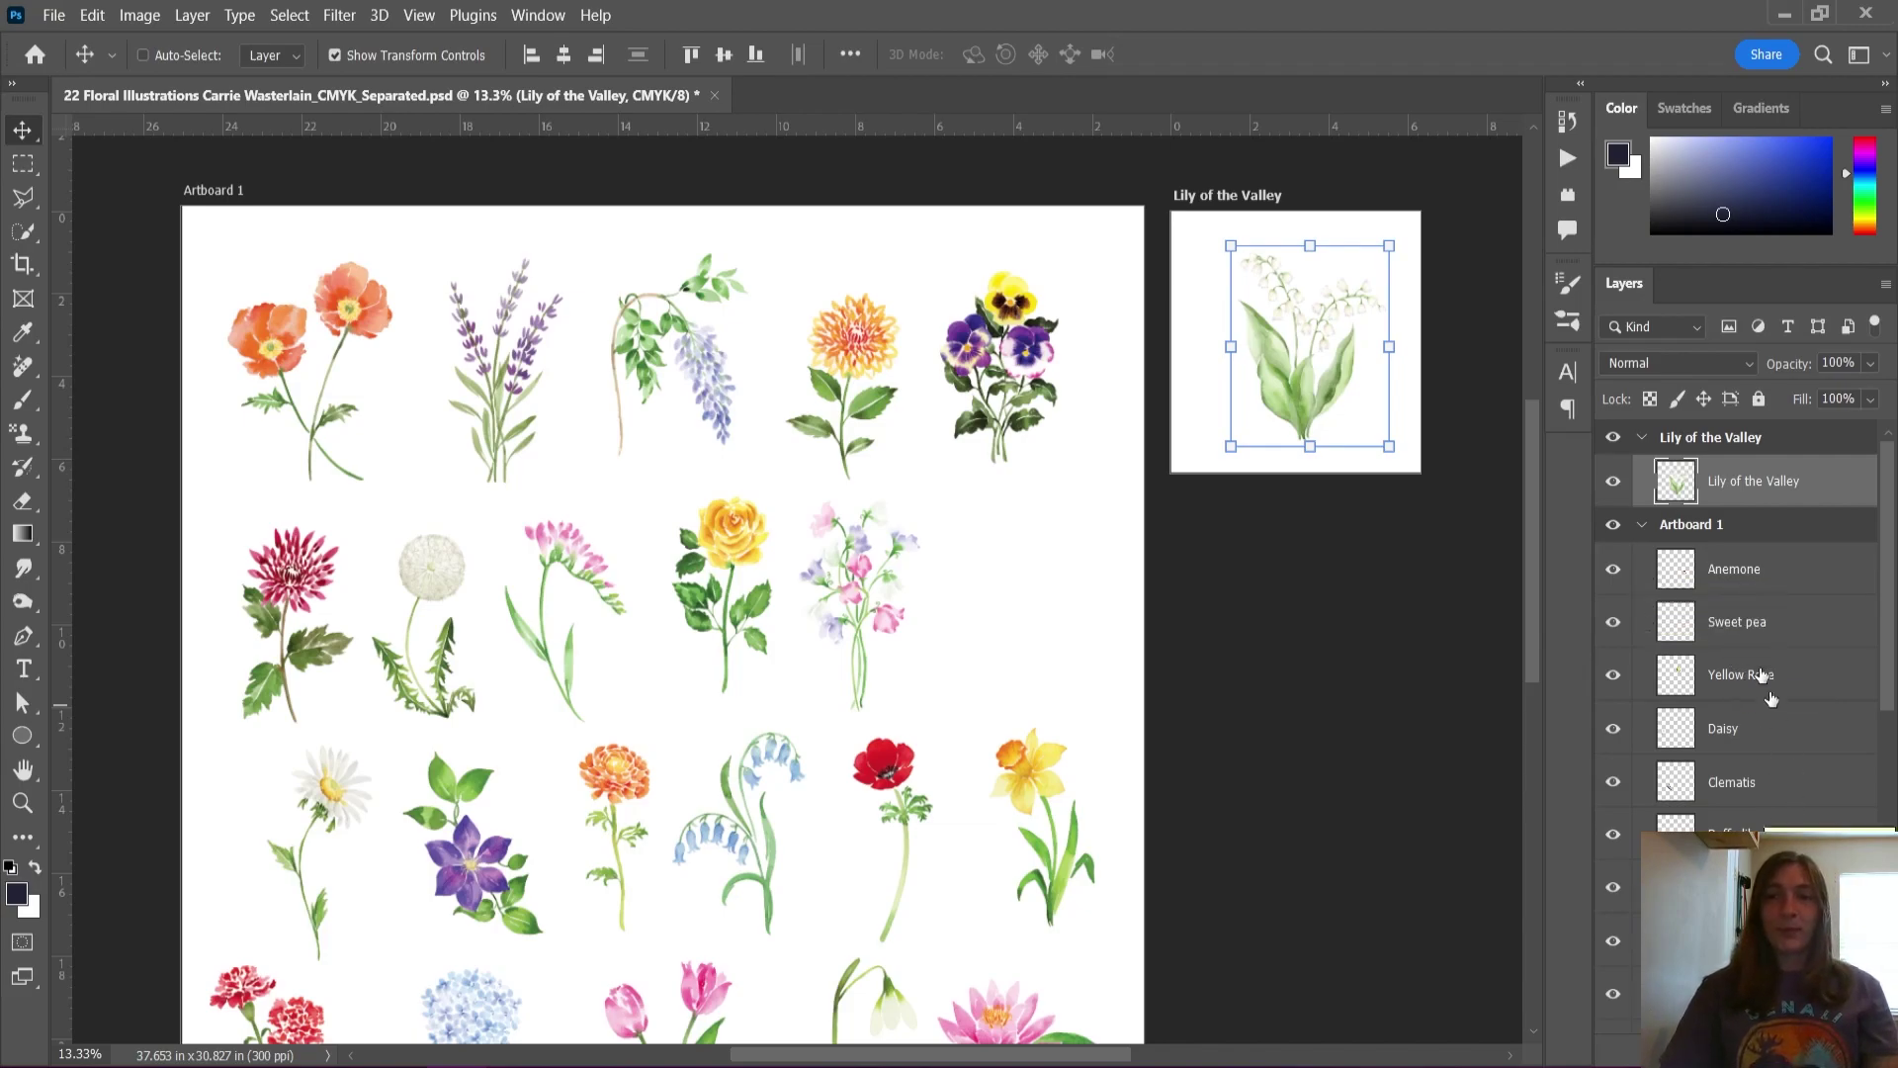
Step: Undo both artboards with Ctrl+Z, select the lily, and fit the 24 × 24 in sheet with Ctrl+0
scroll(1755, 637, down, 3)
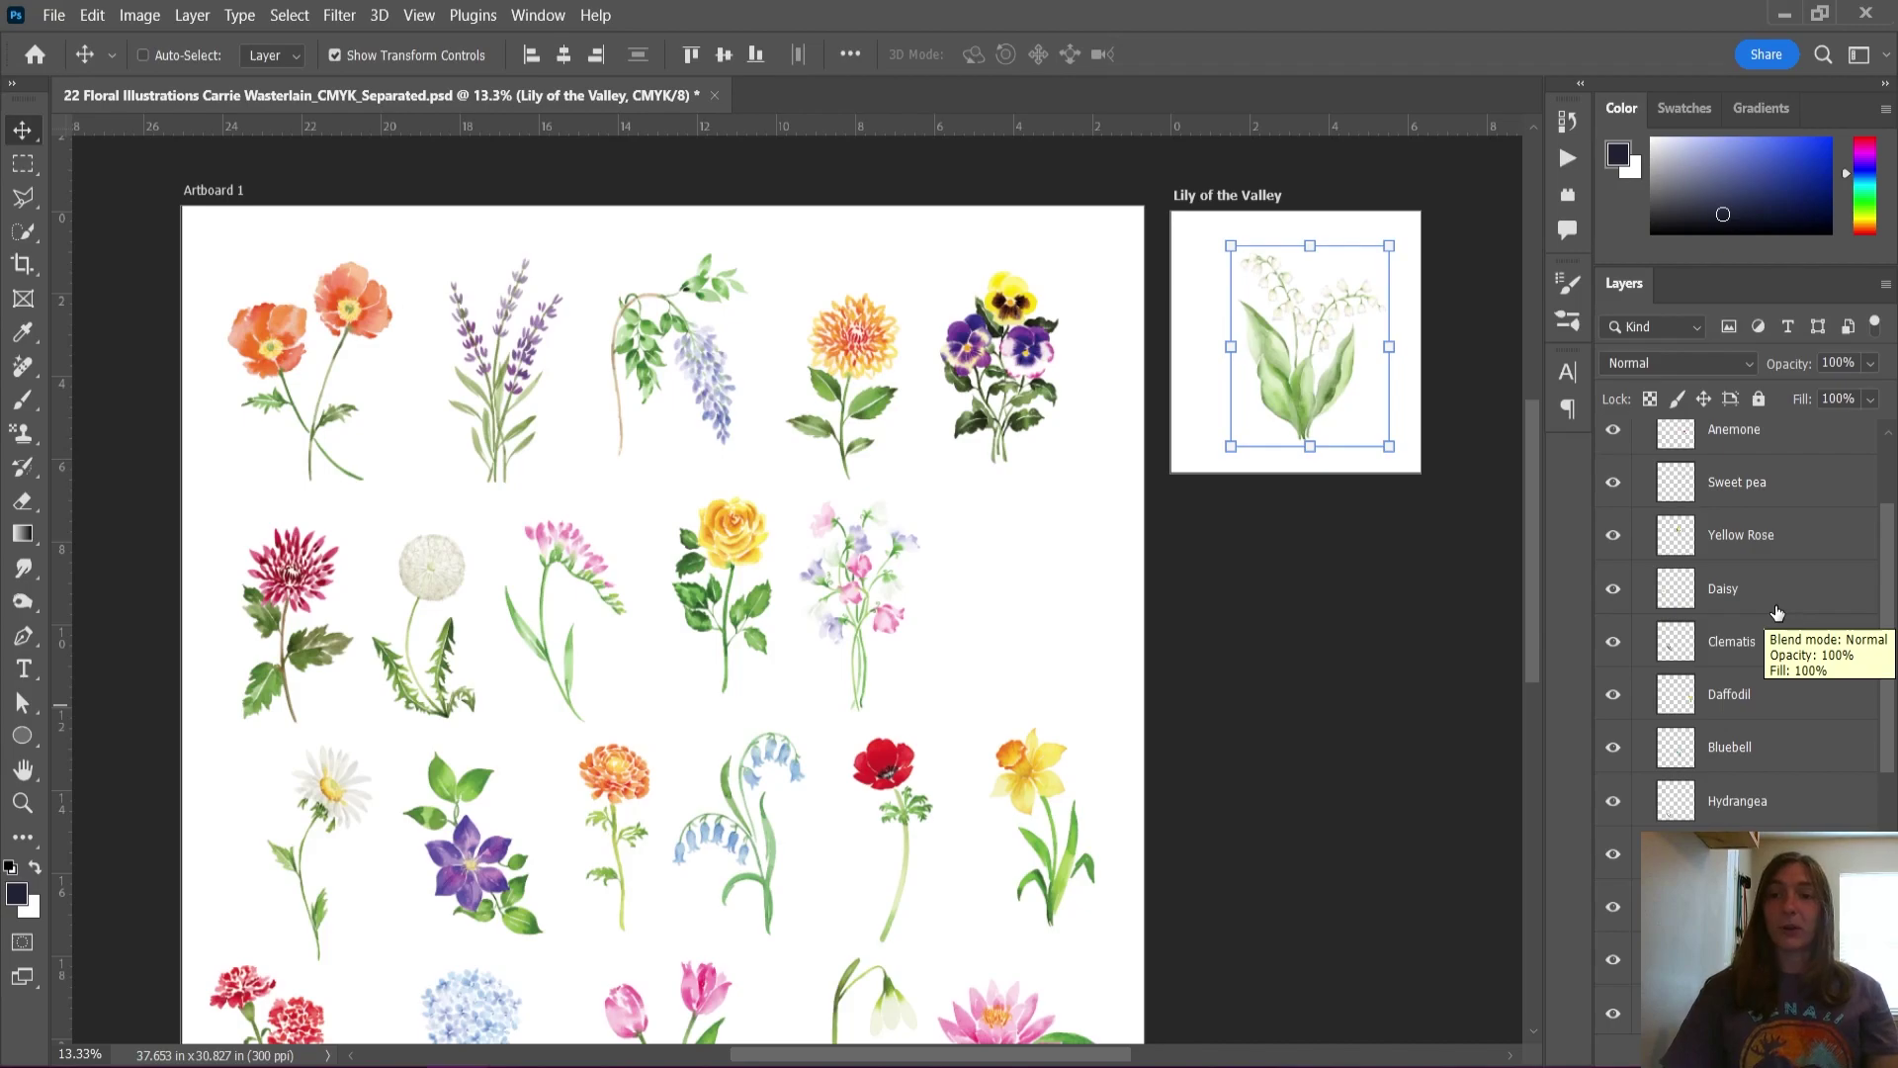
scroll(1127, 643, up, 2)
scroll(1127, 644, down, 1)
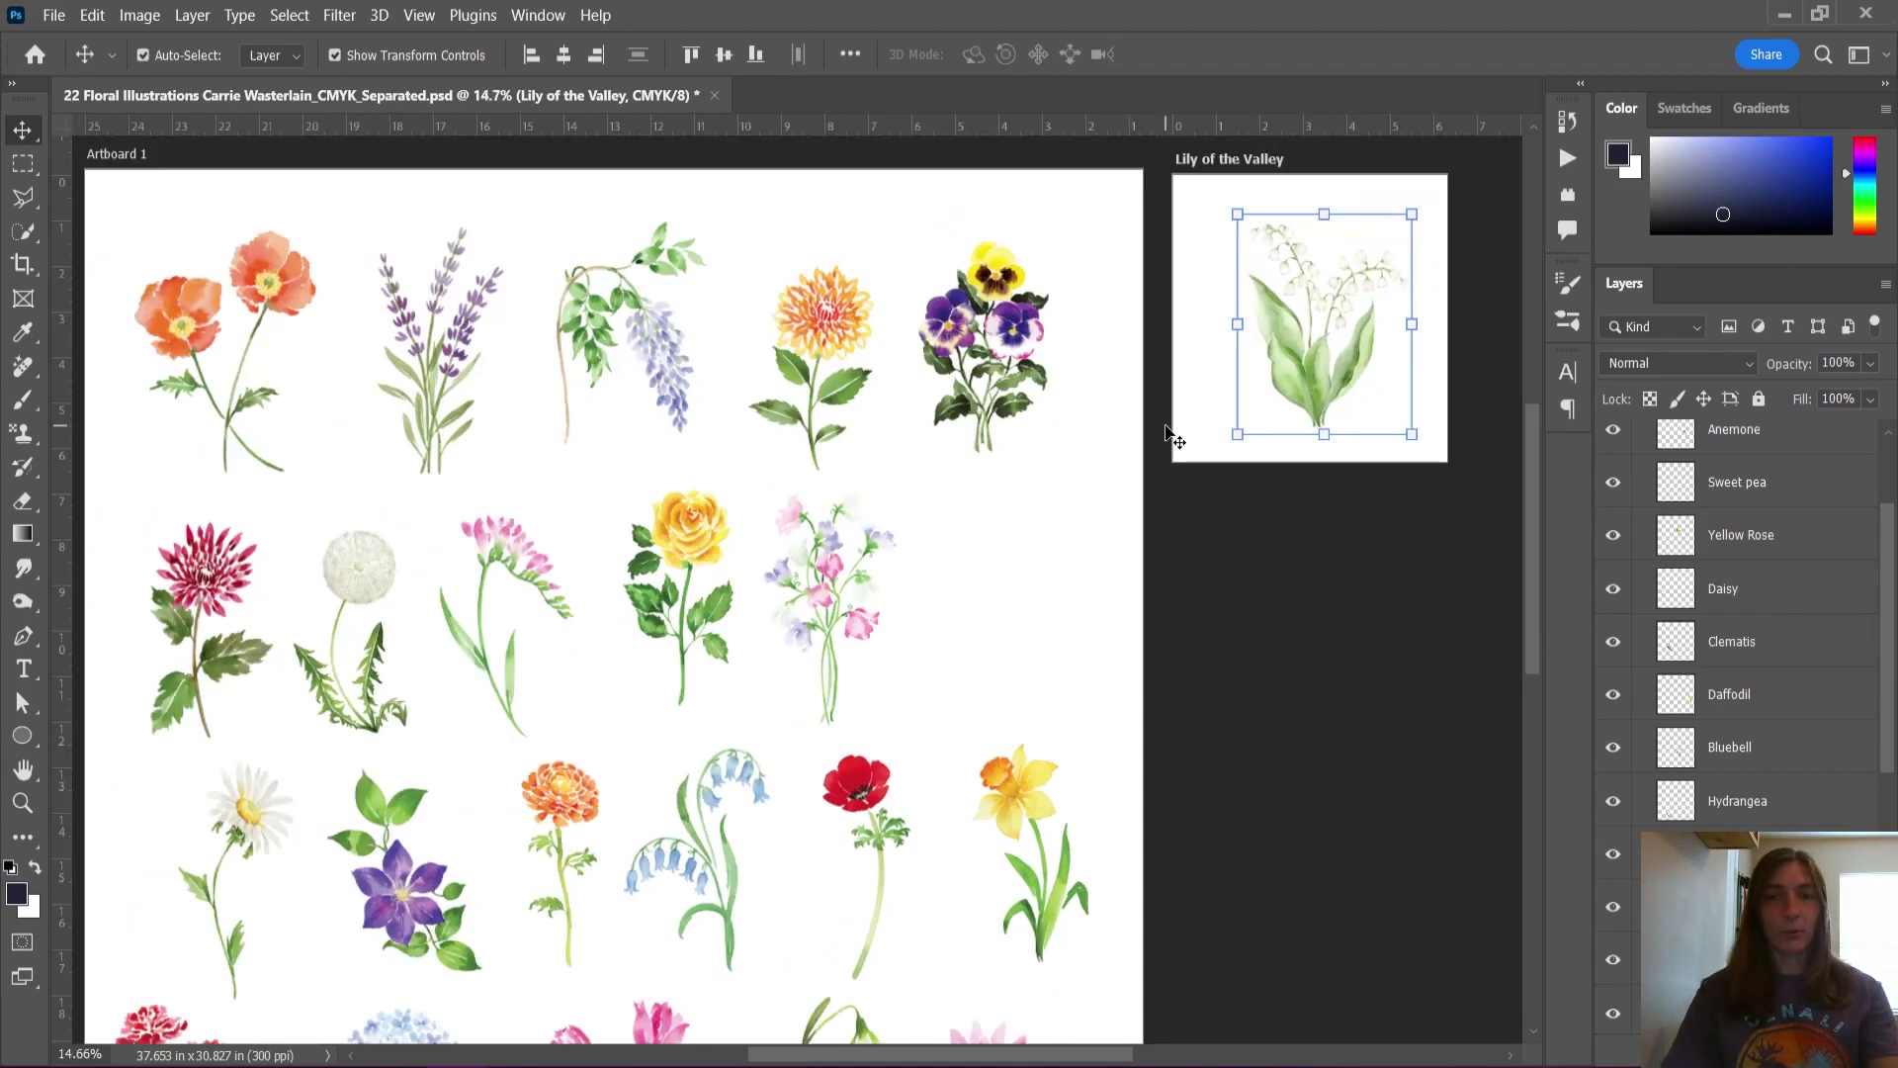
key(ctrl+z)
key(ctrl+z)
key(ctrl+z)
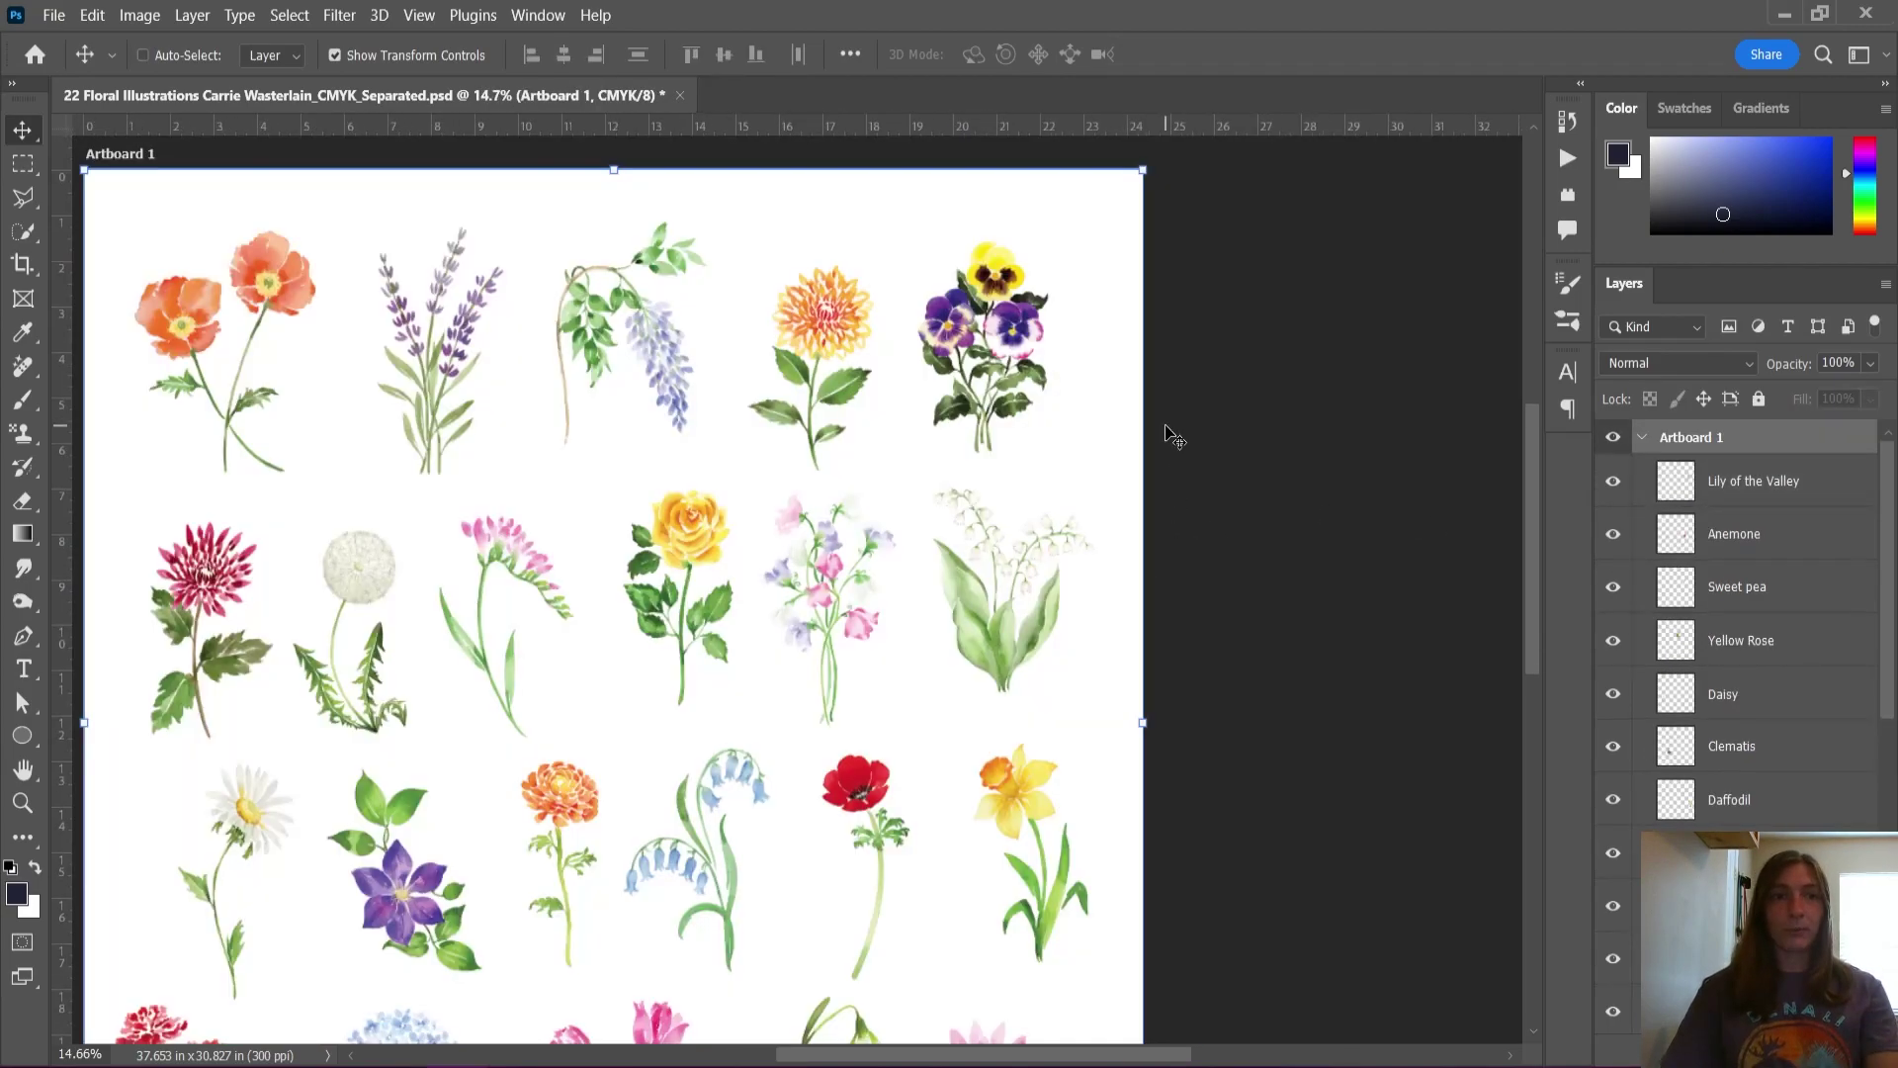
key(ctrl+z)
key(ctrl+0)
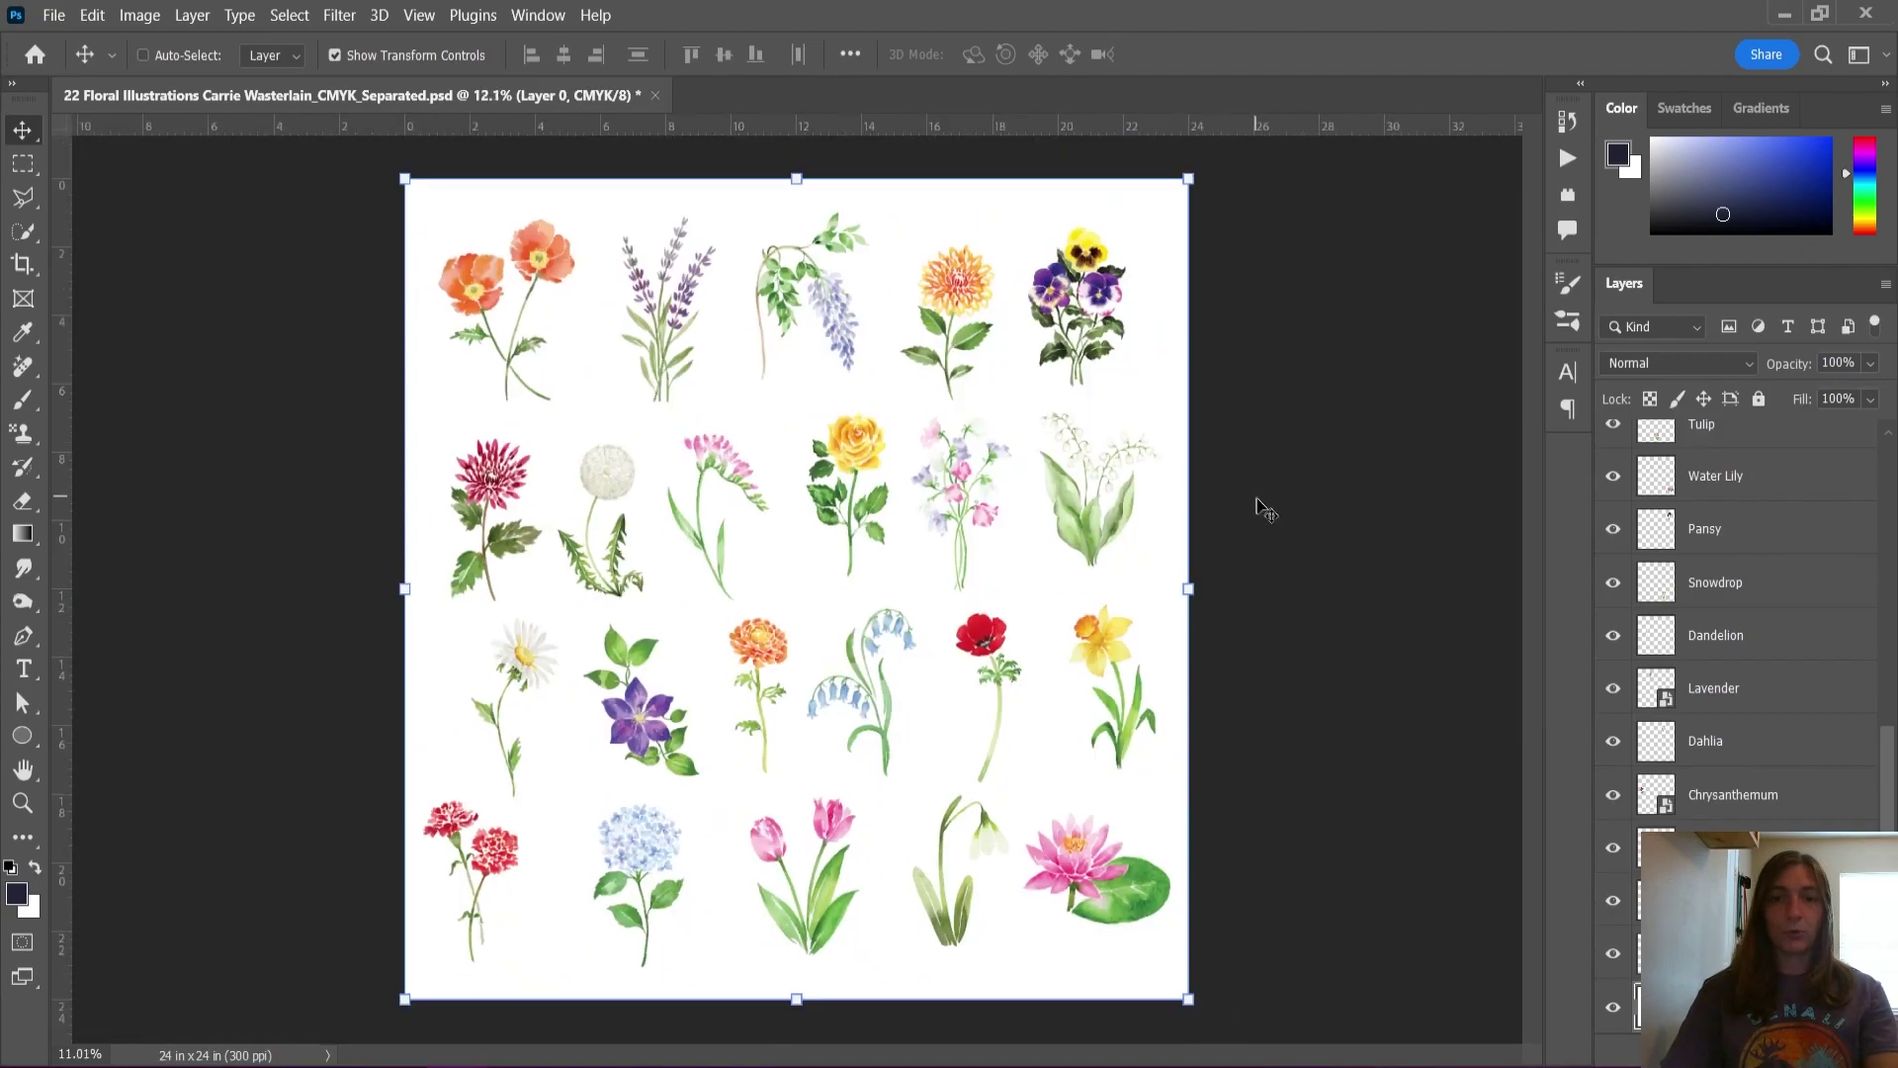
scroll(1265, 509, down, 1)
click(1094, 561)
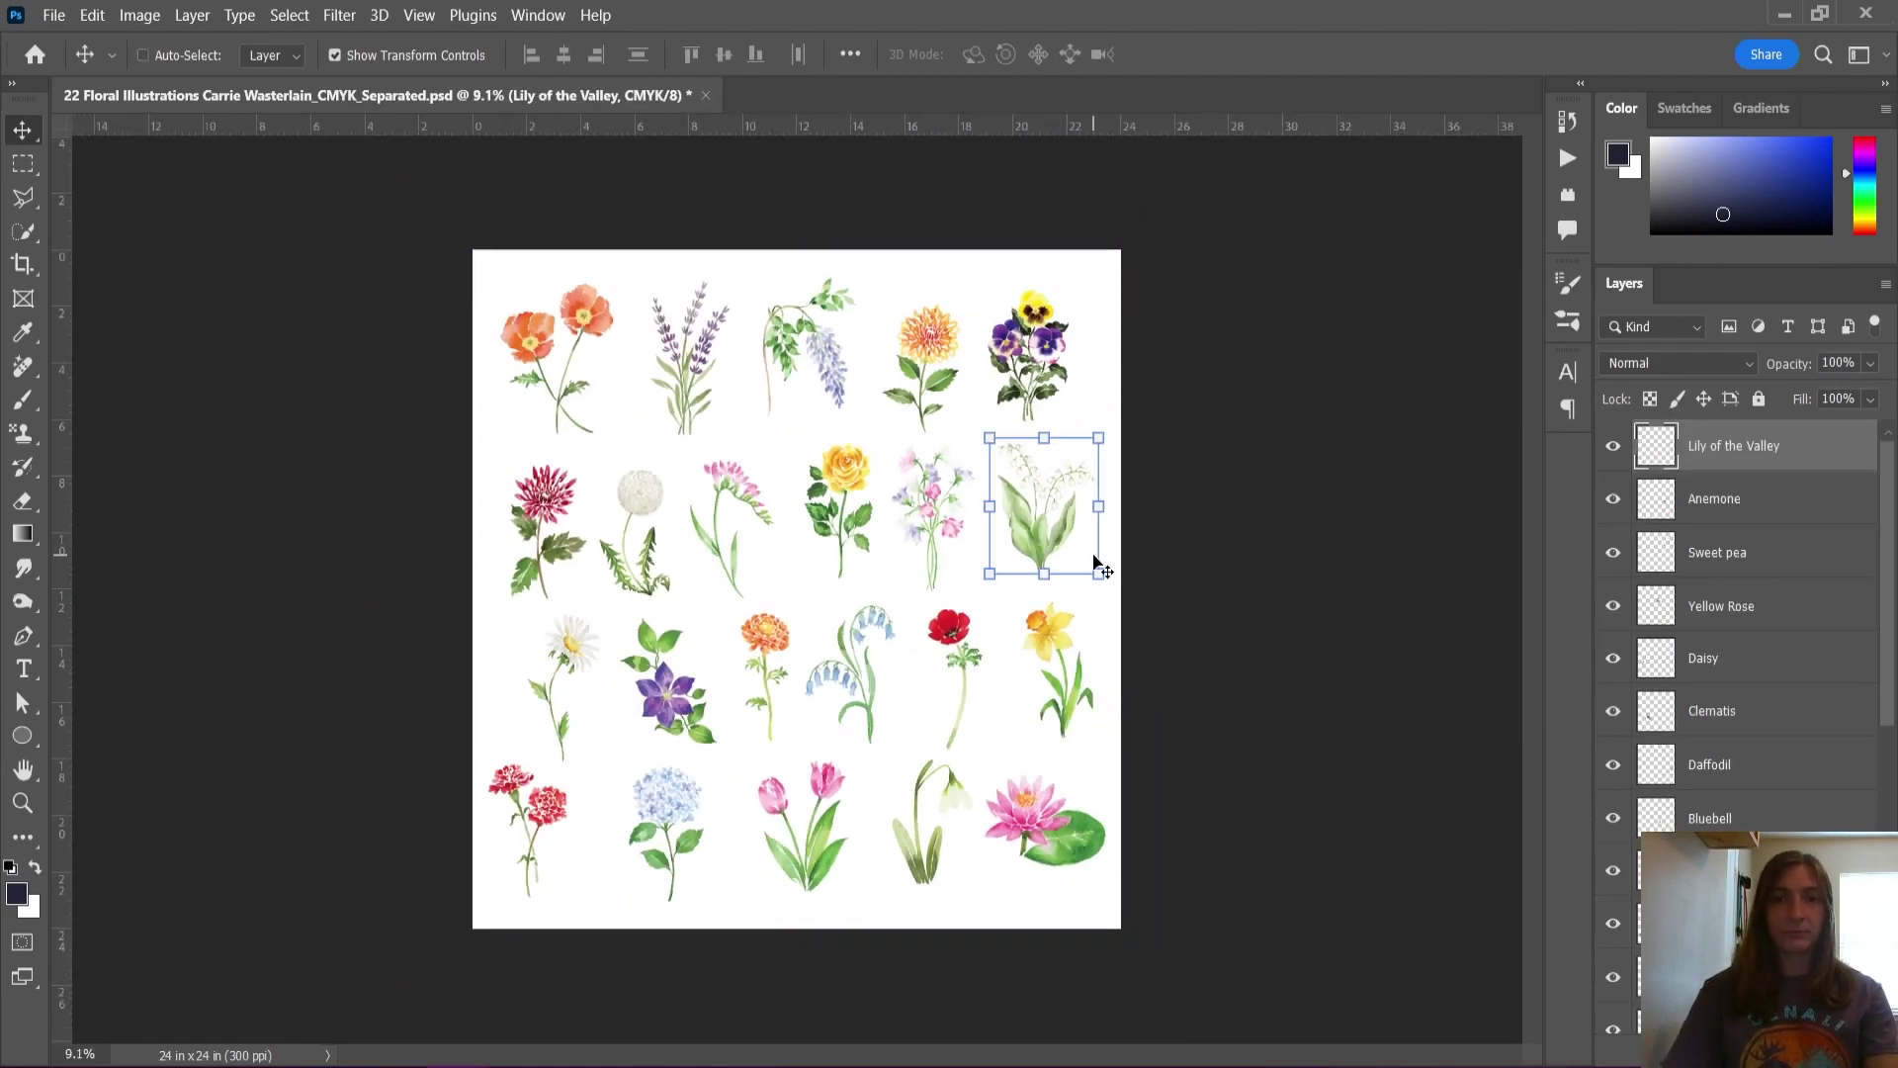
key(ctrl+0)
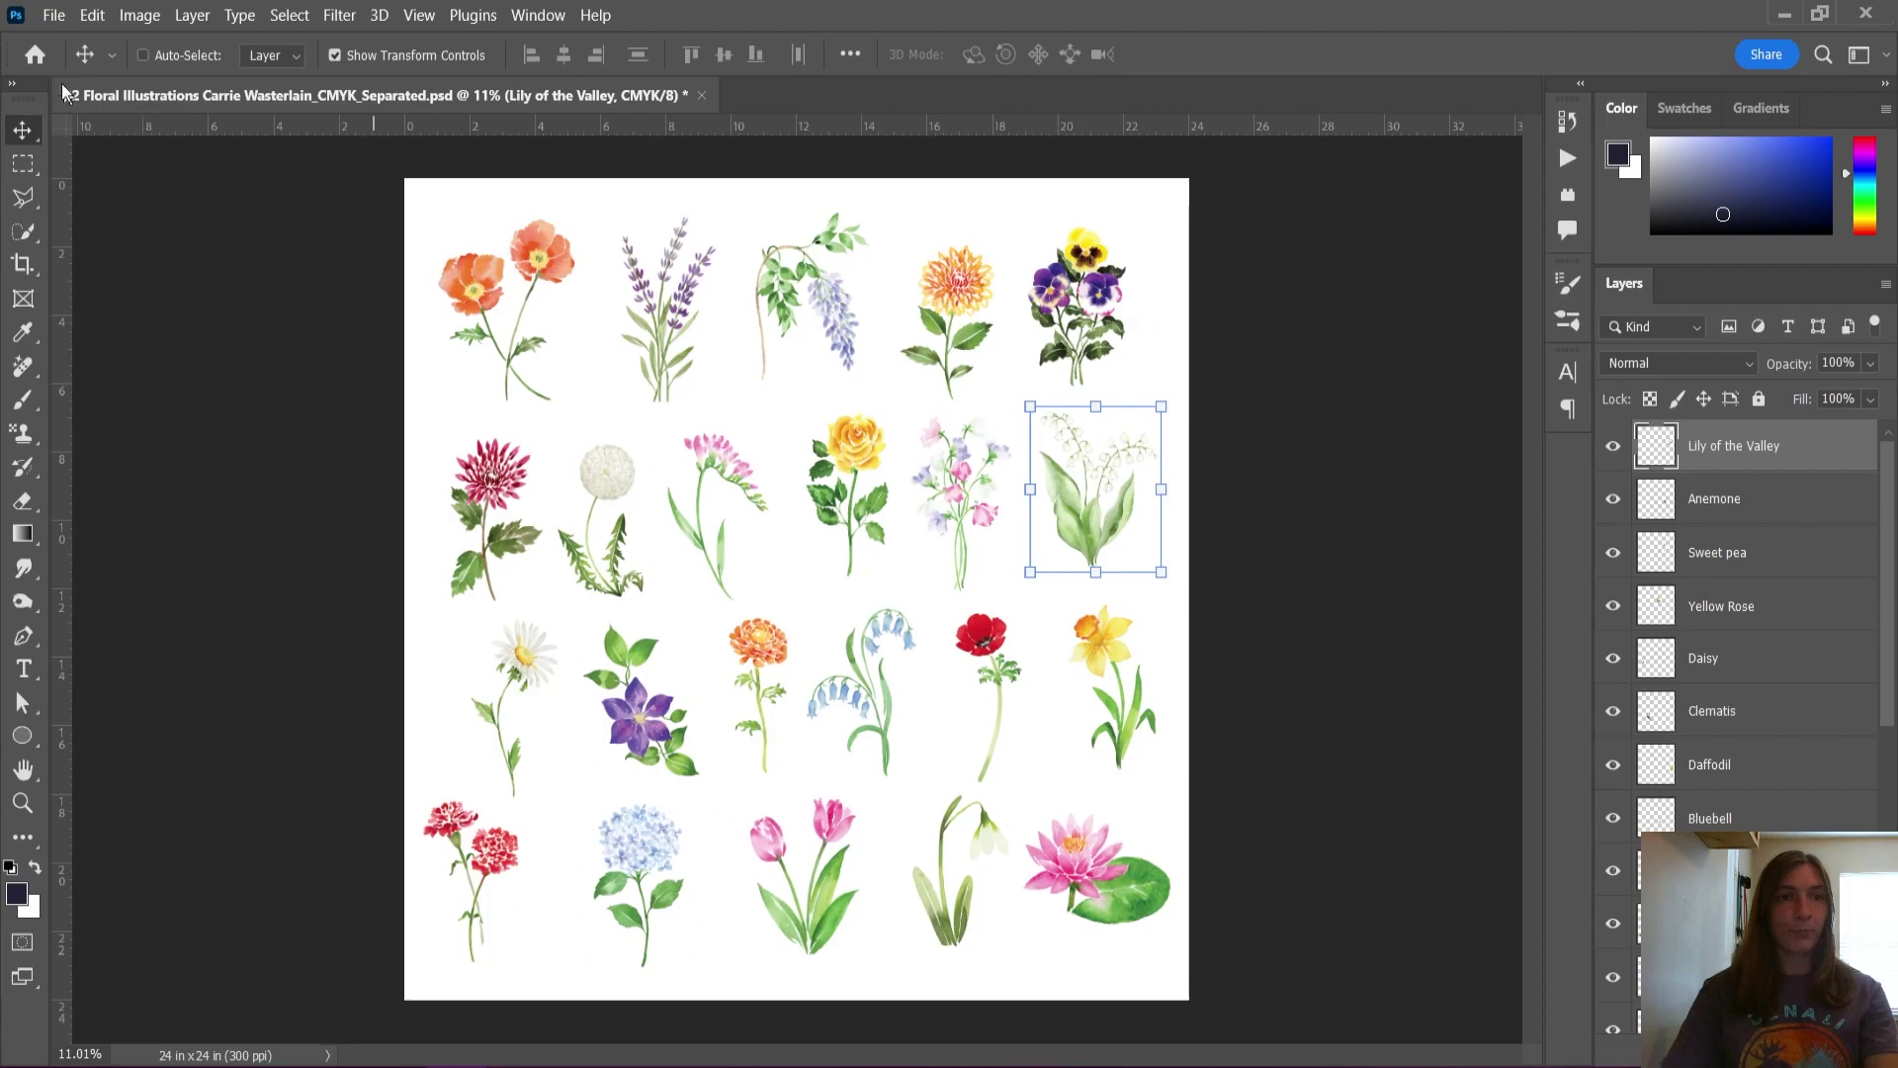
Step: In Export Layers To Files, create a new 'Separated Flowers' folder and choose it as the destination
click(42, 22)
mouse_move(148, 455)
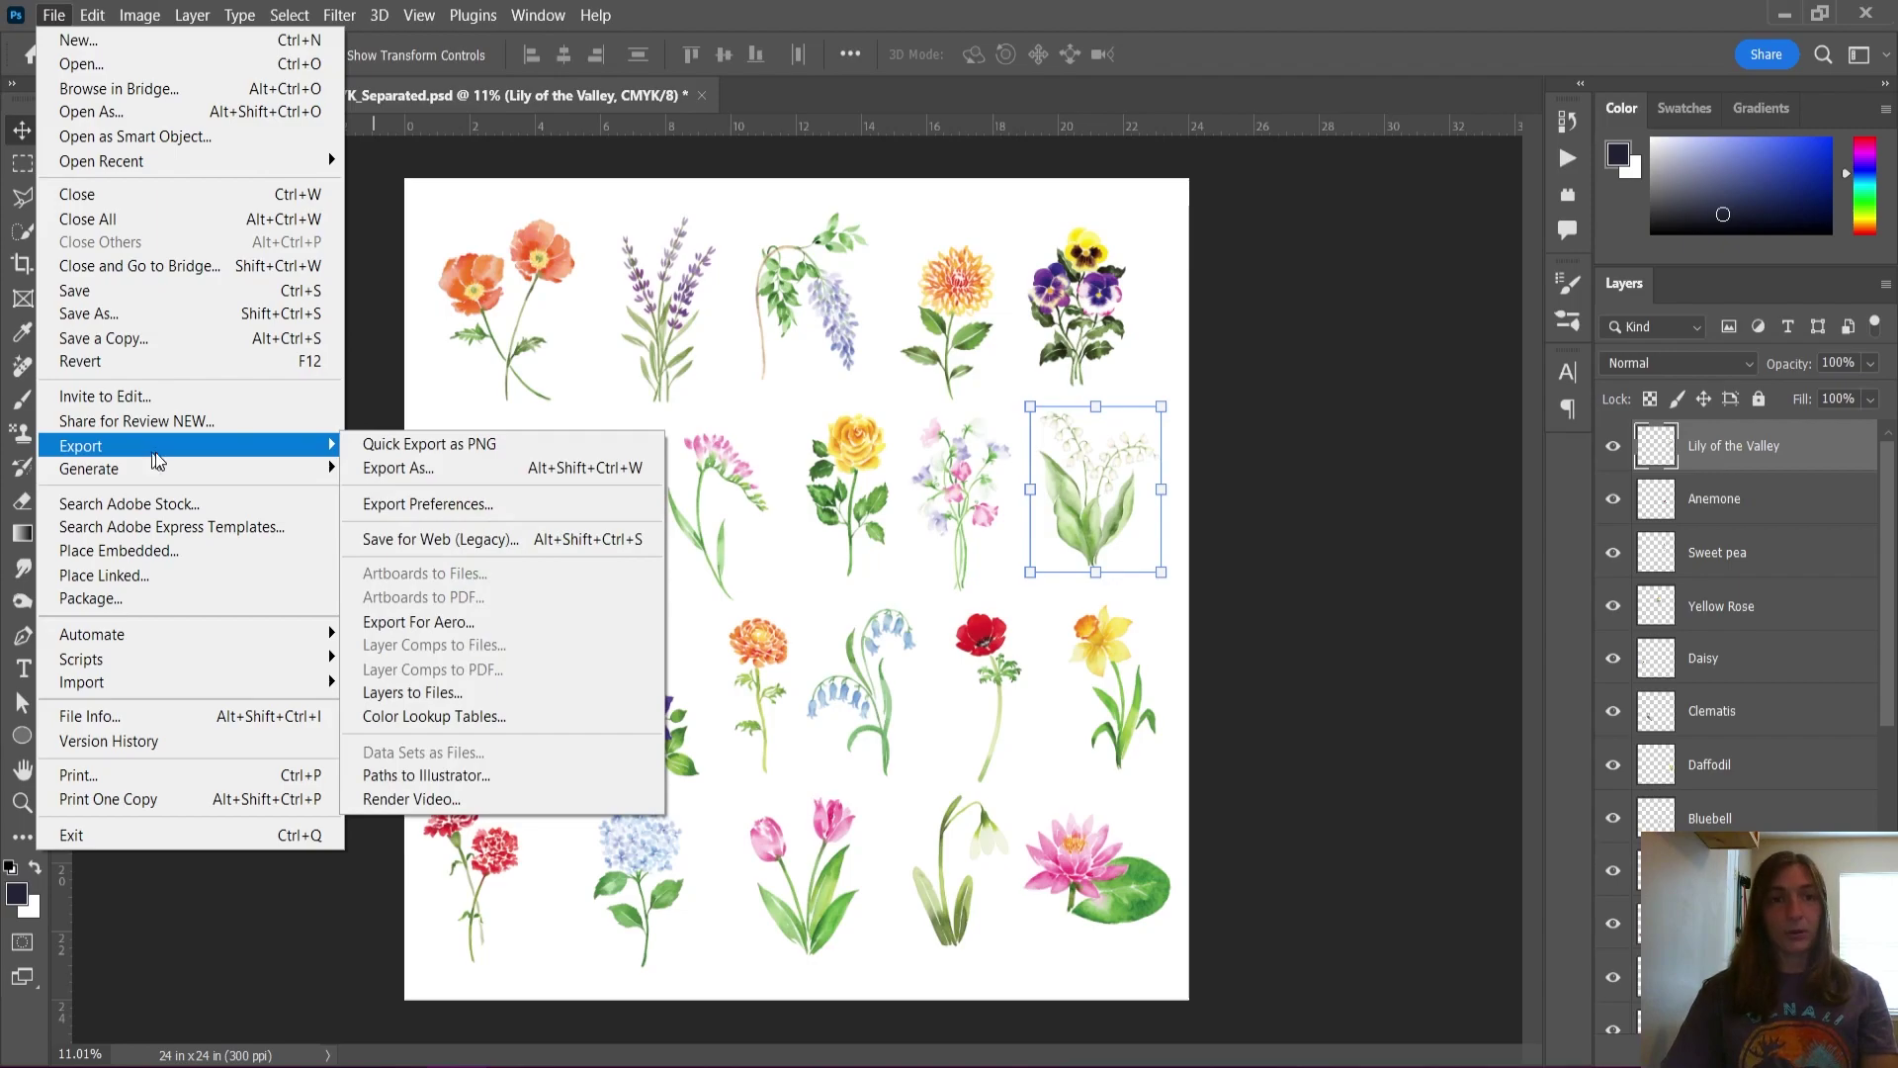
click(511, 702)
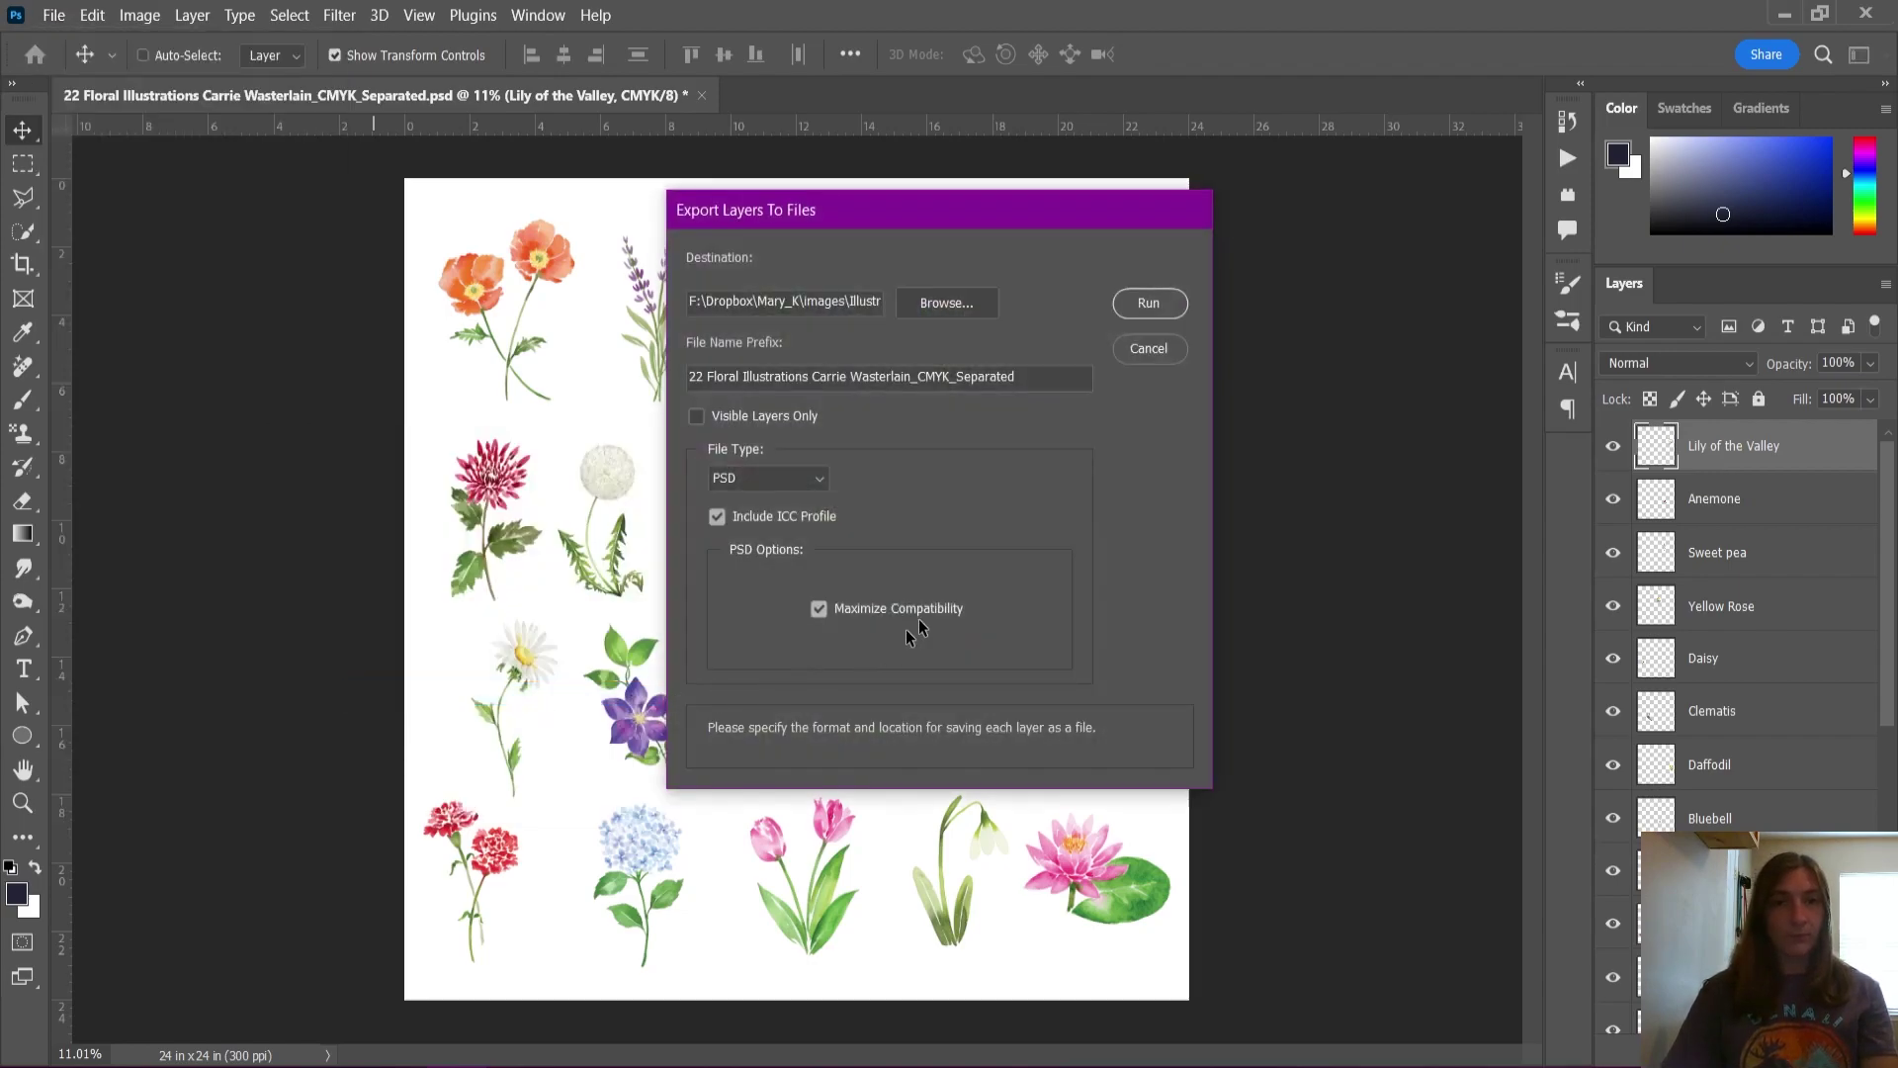
click(946, 300)
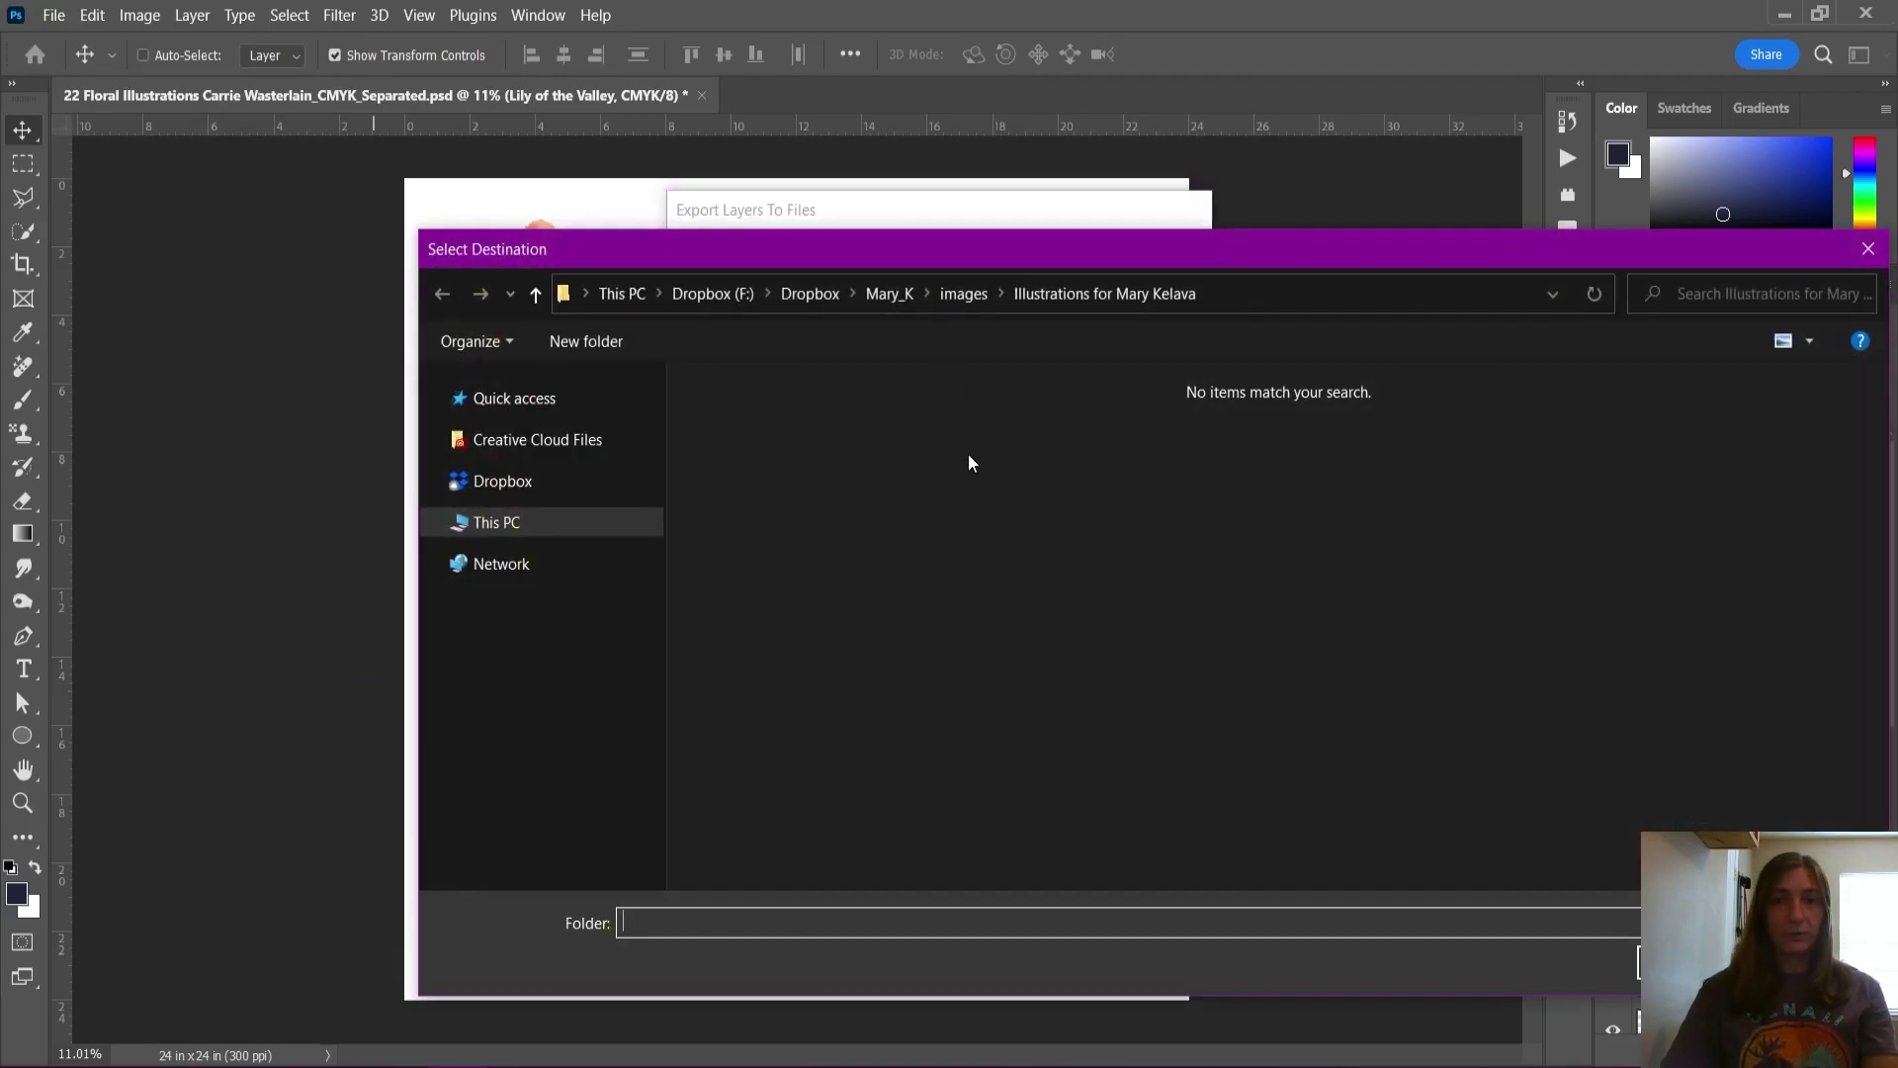
right_click(968, 461)
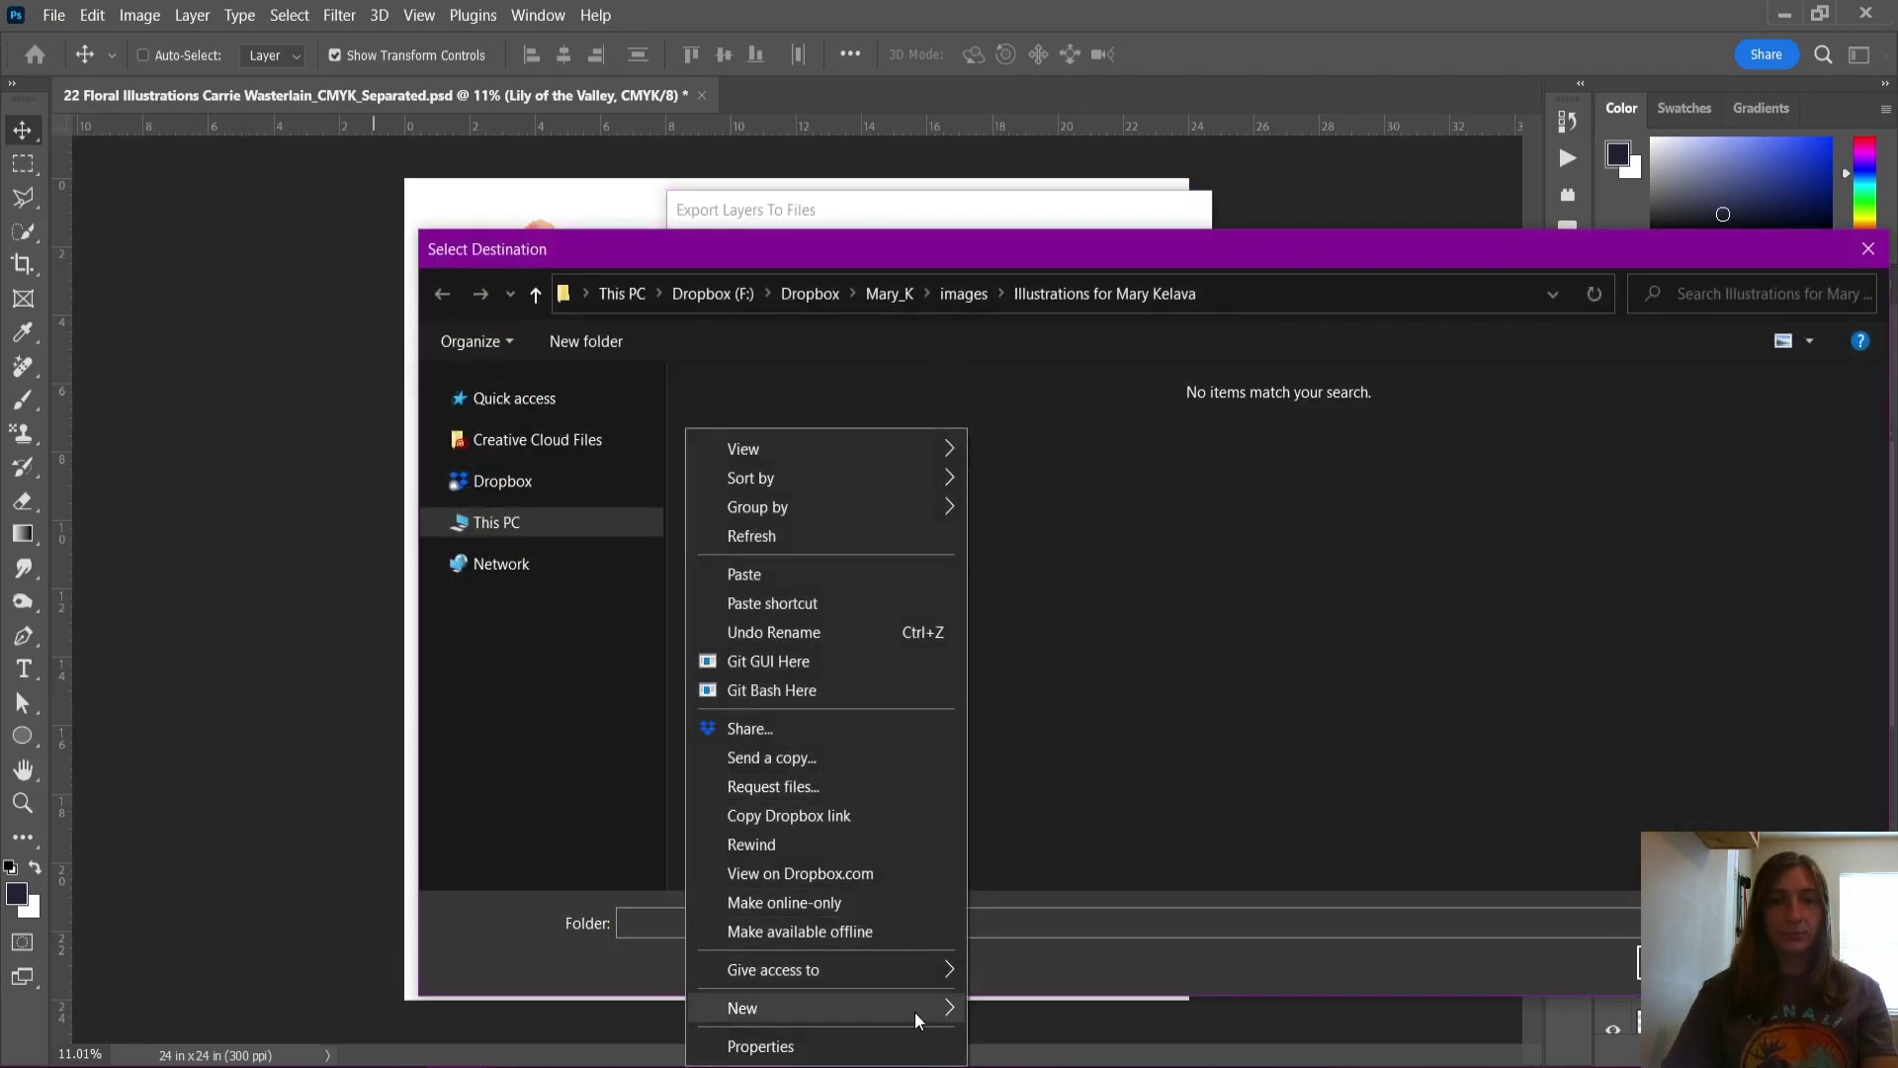
mouse_move(916, 1011)
click(1050, 647)
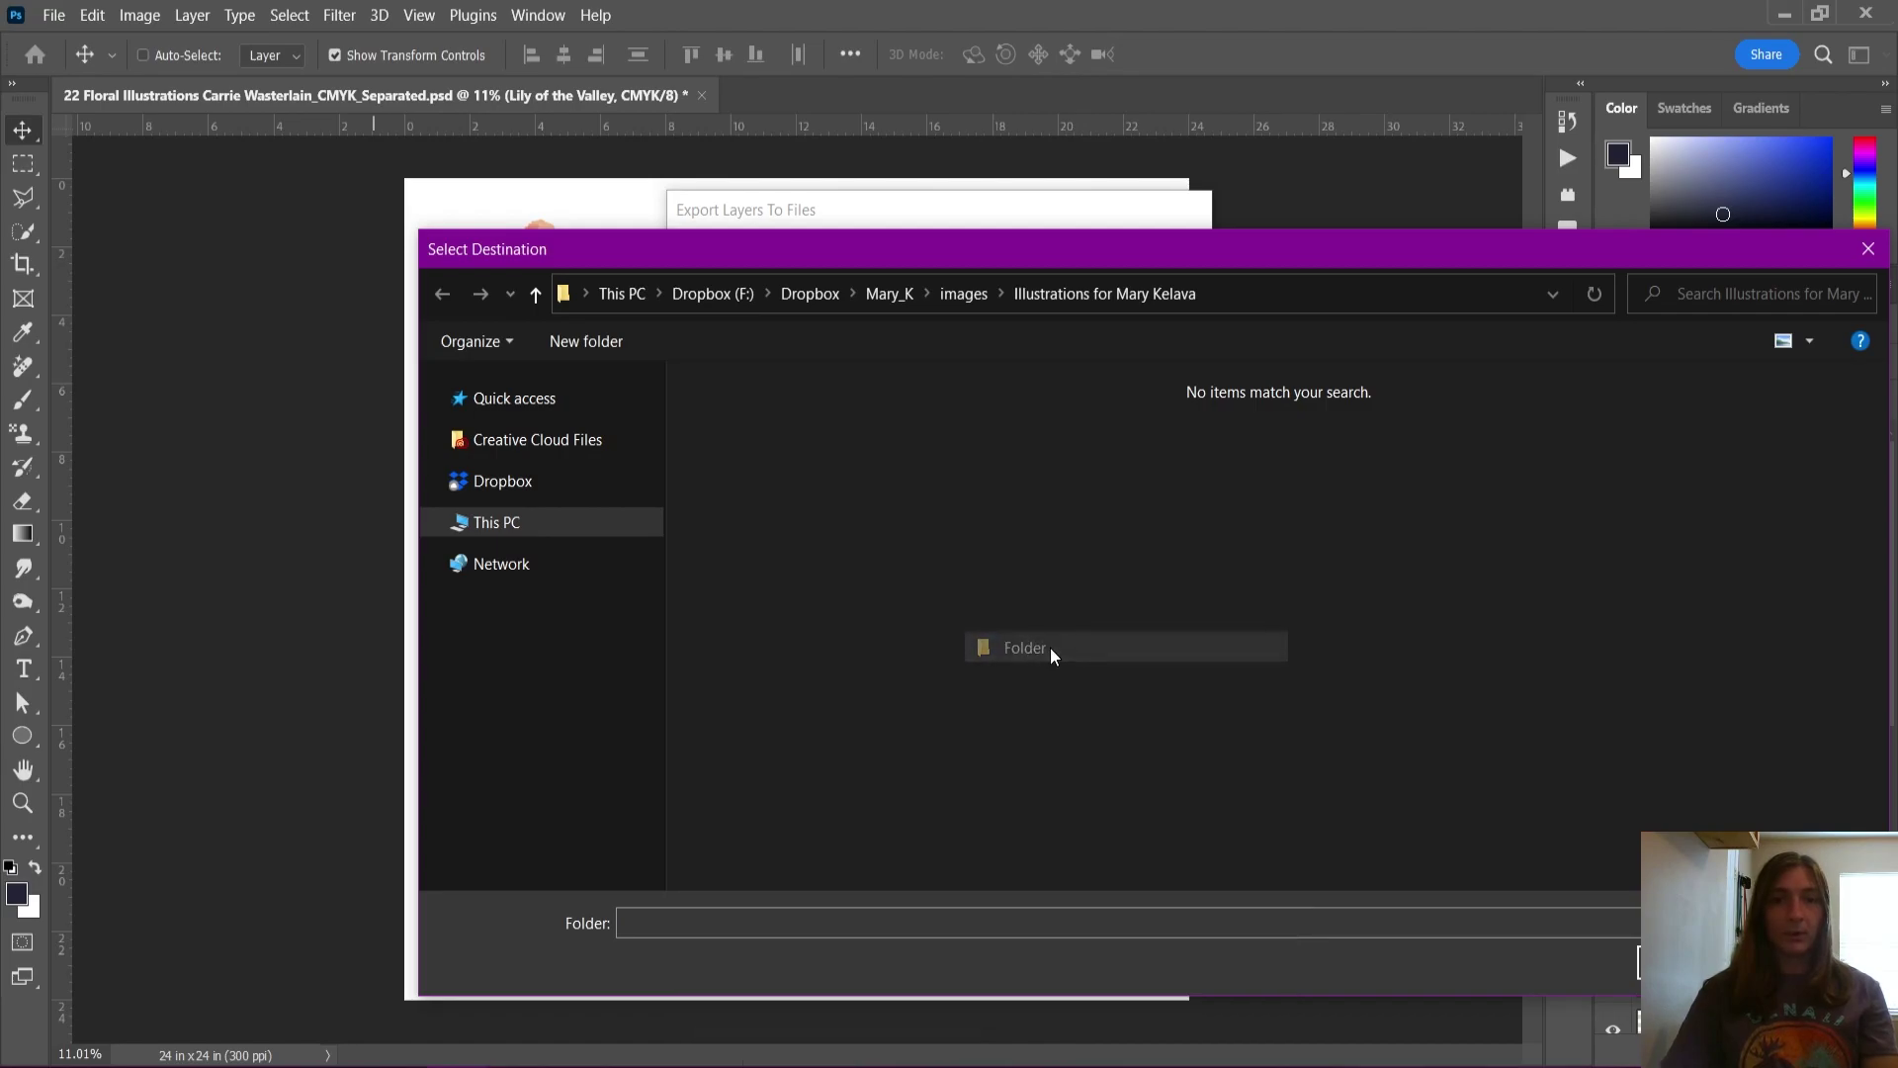
text(Separ)
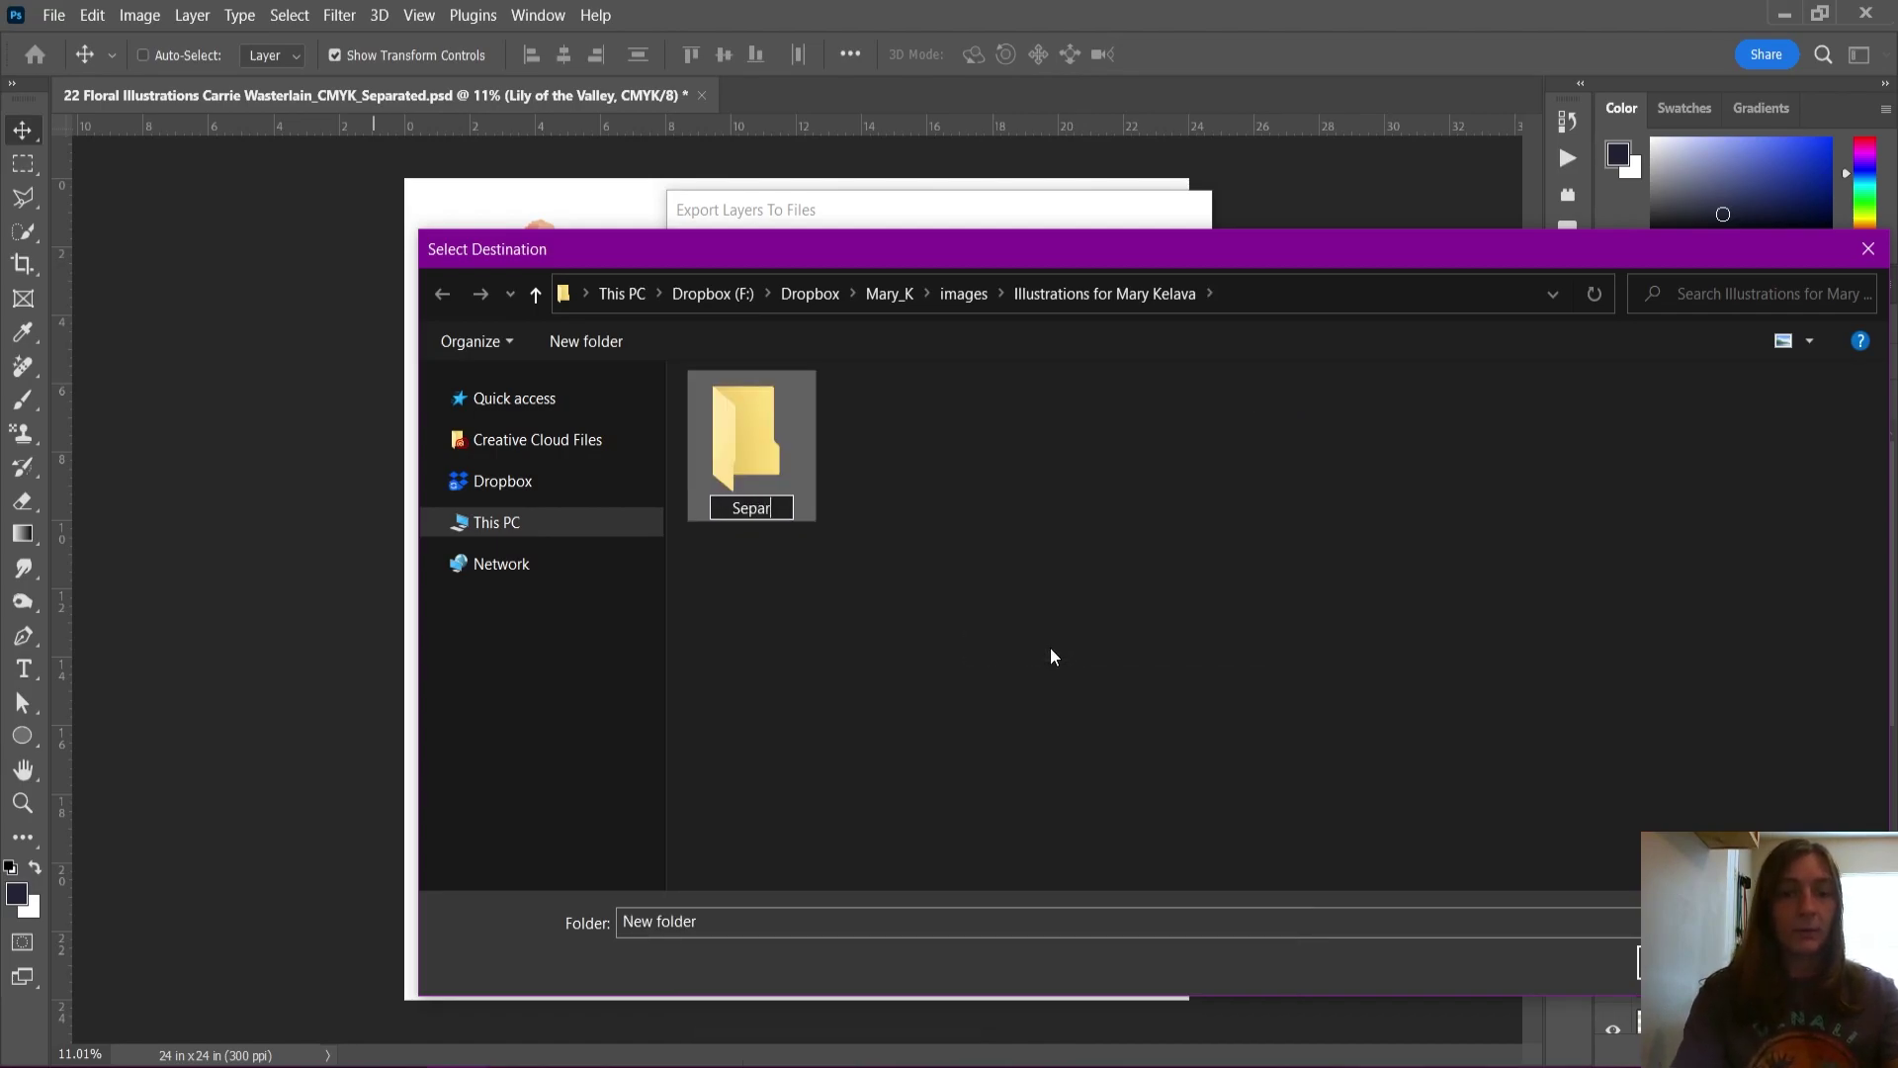
text(ated Flowers)
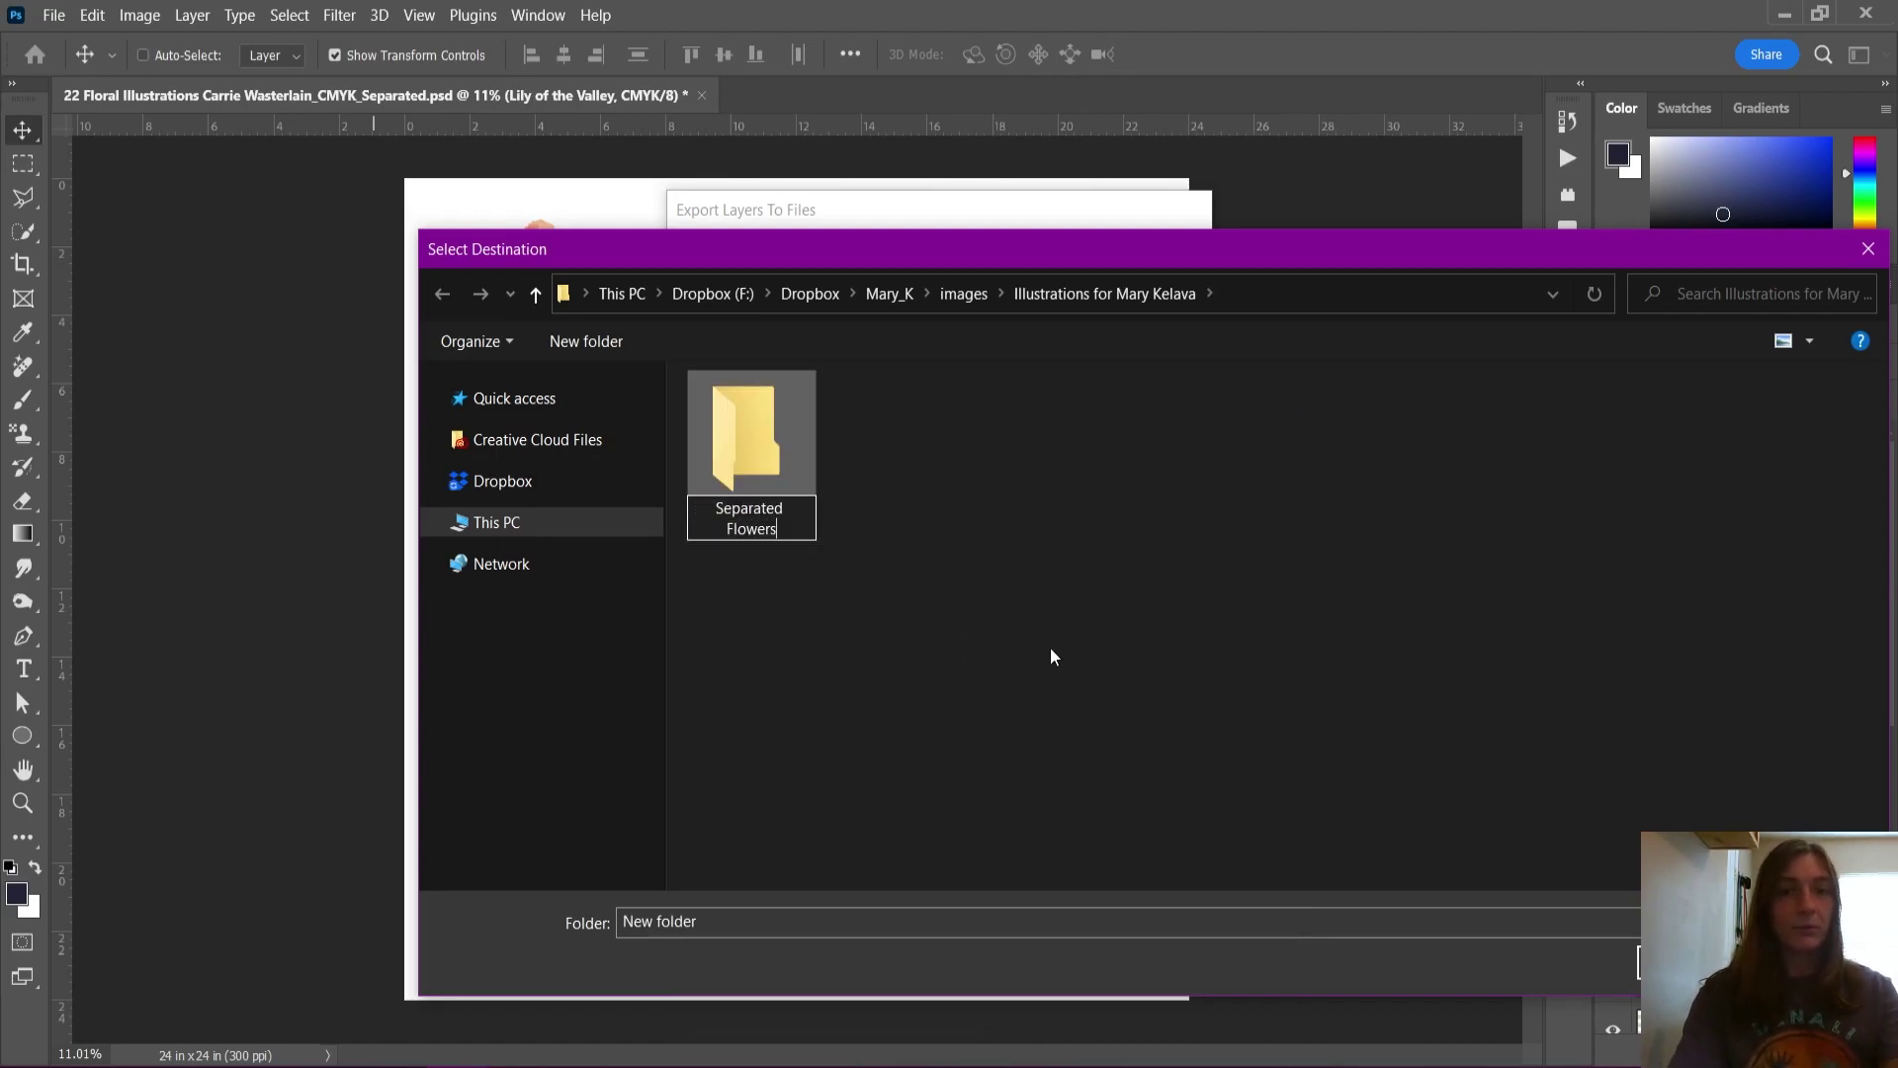
click(805, 489)
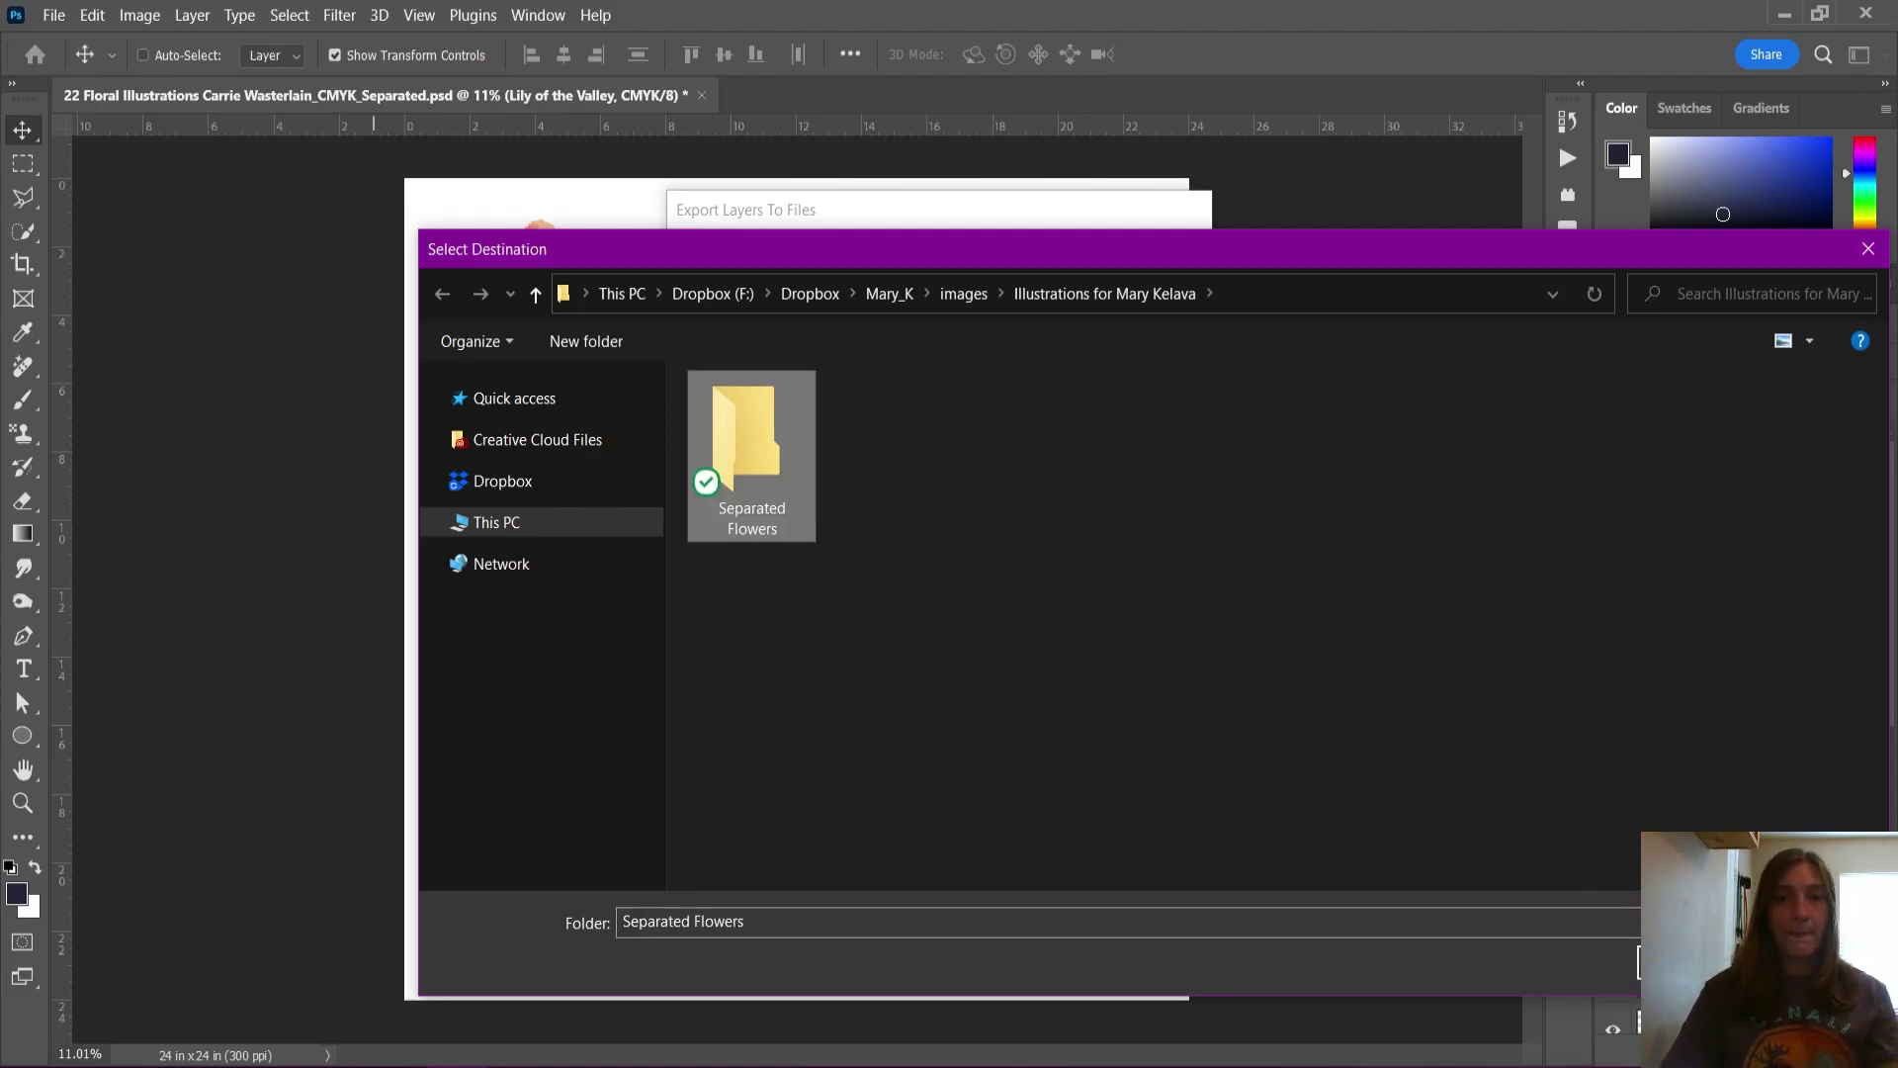
click(1681, 959)
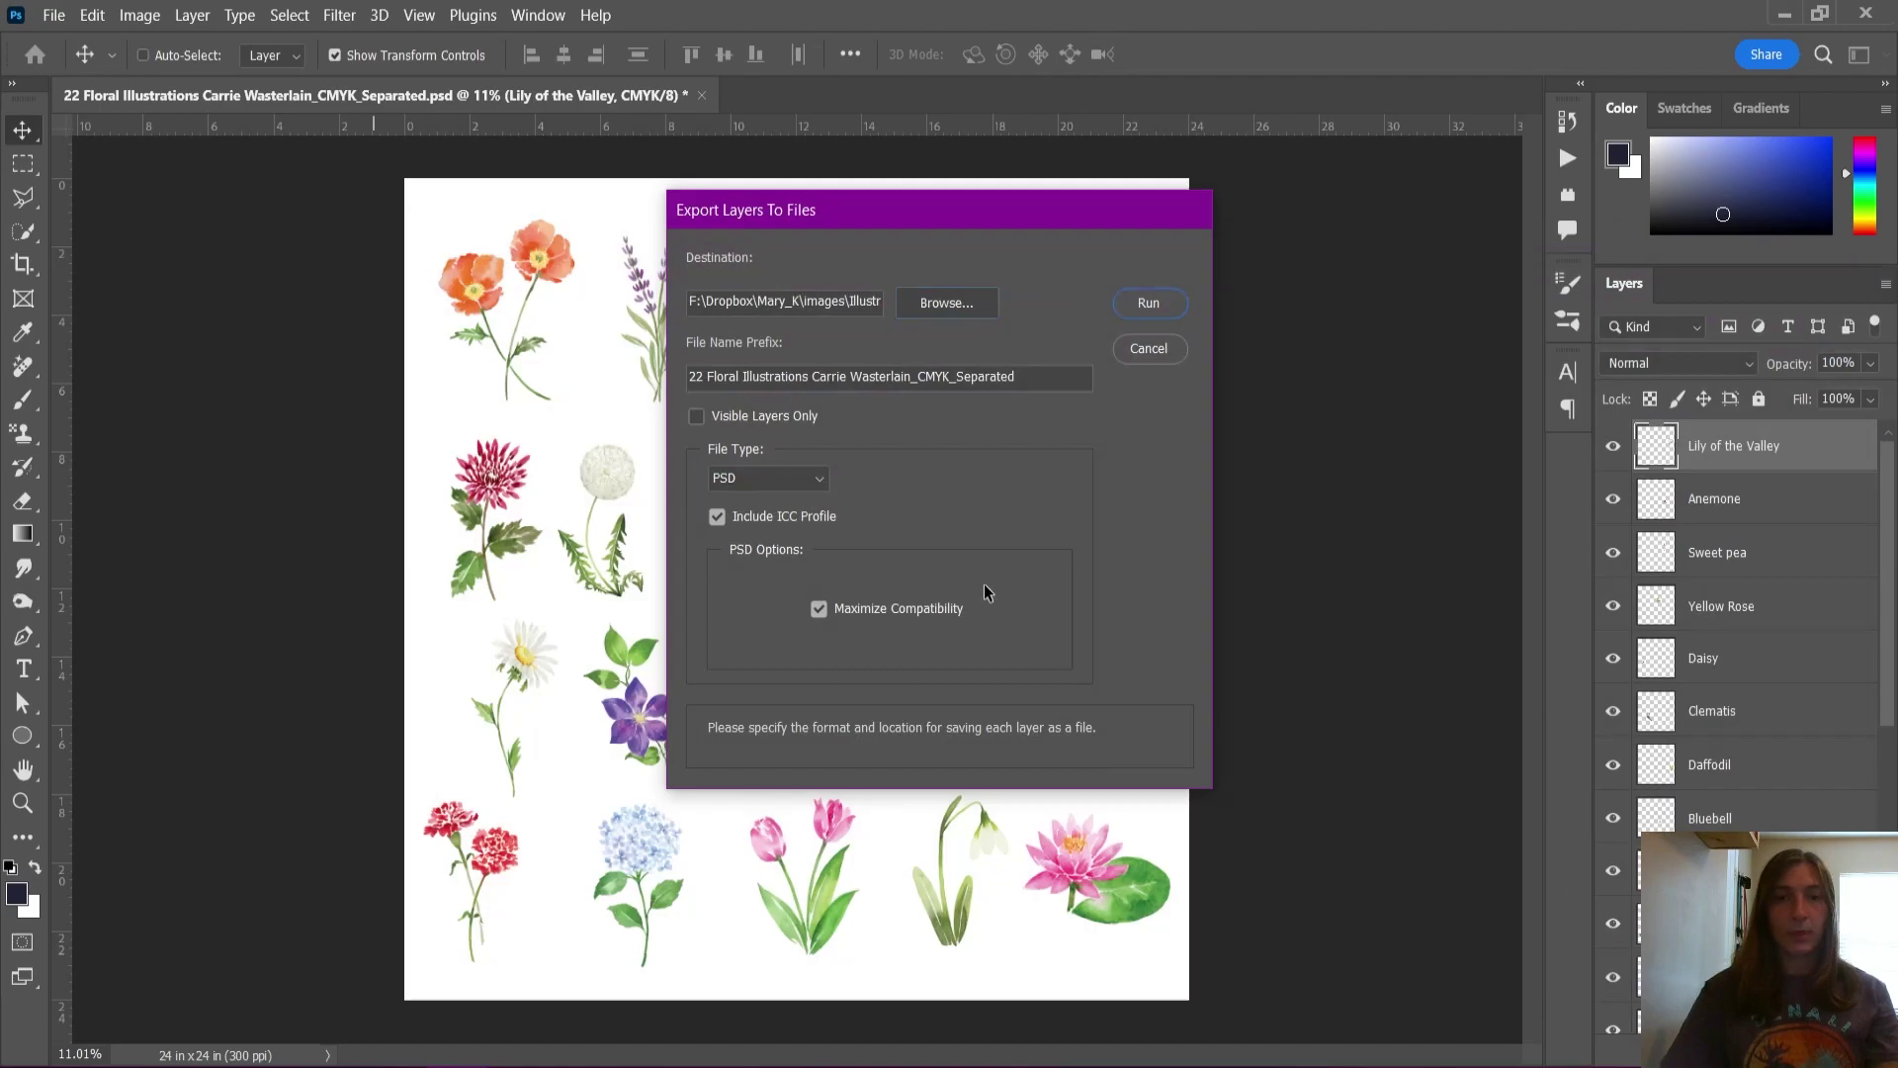
Step: Set the export file type to TIFF and the file name prefix to 2023_Flower_
click(776, 480)
click(759, 607)
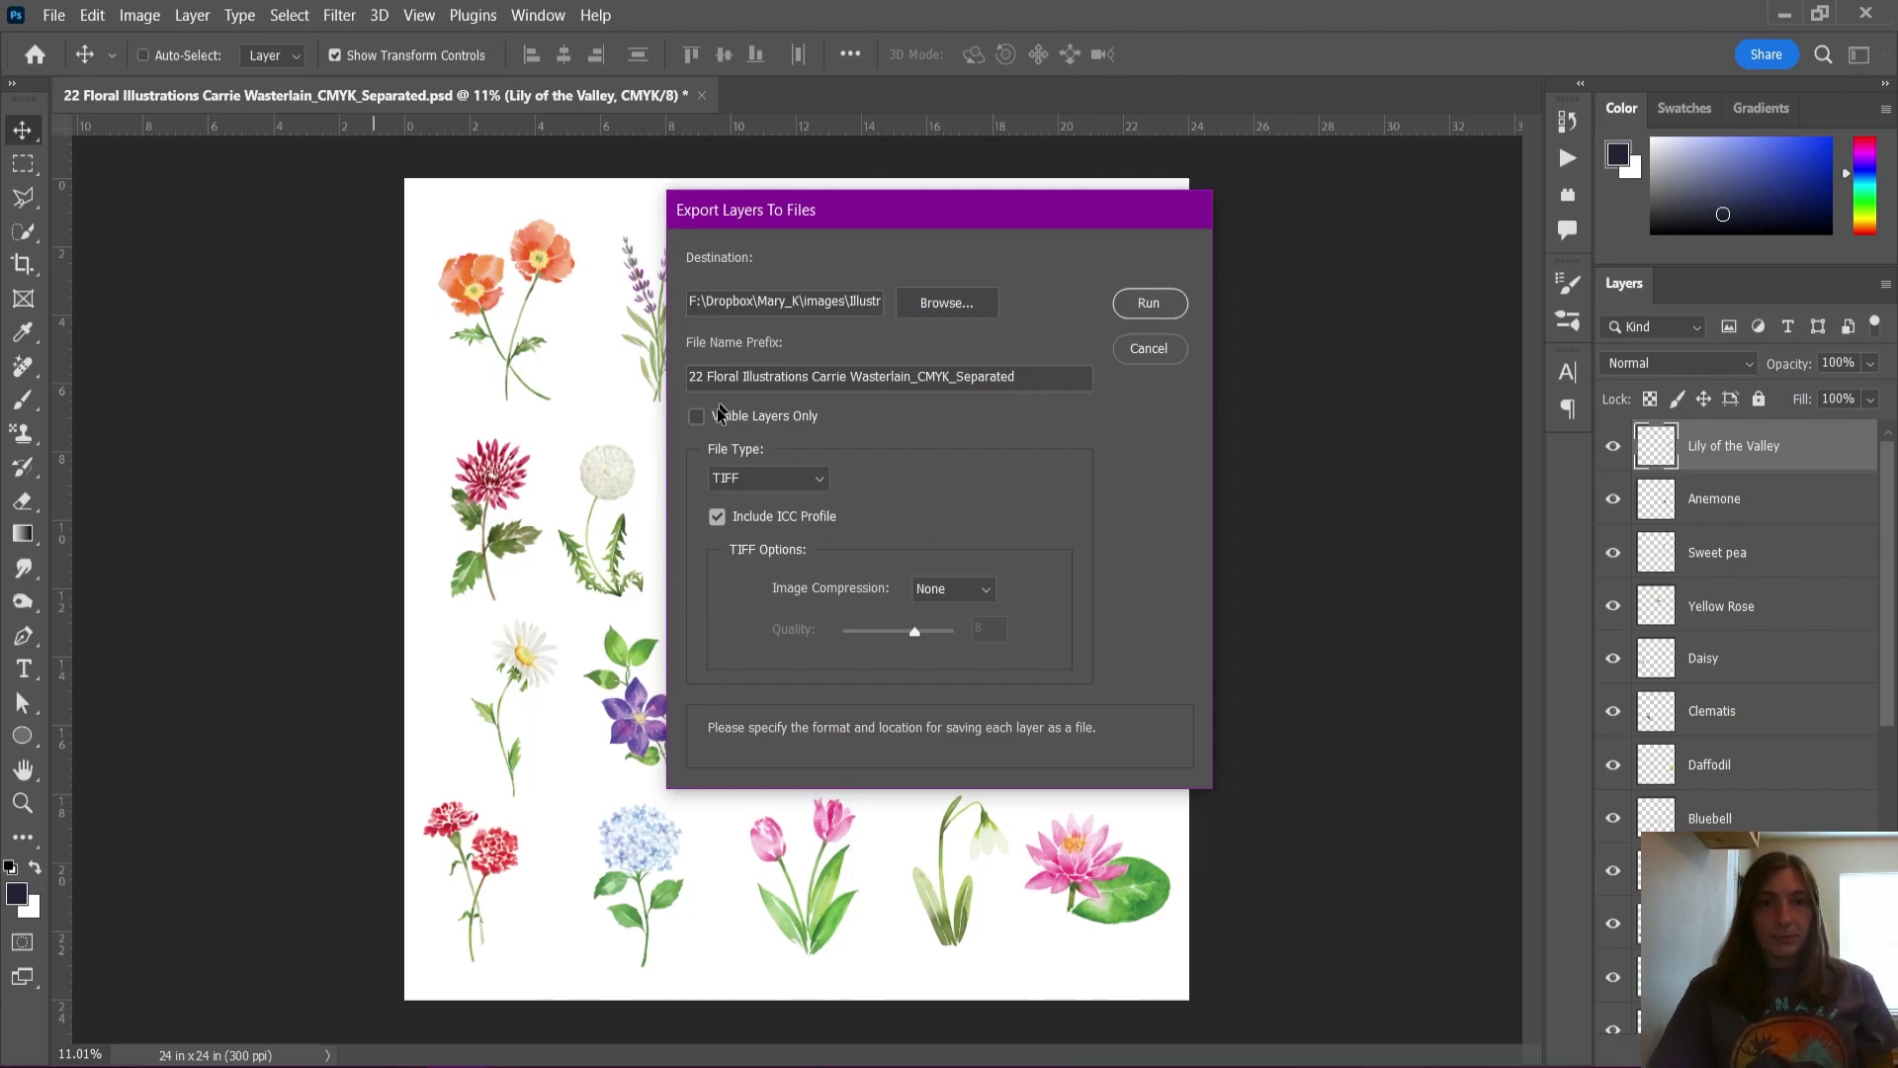
click(695, 377)
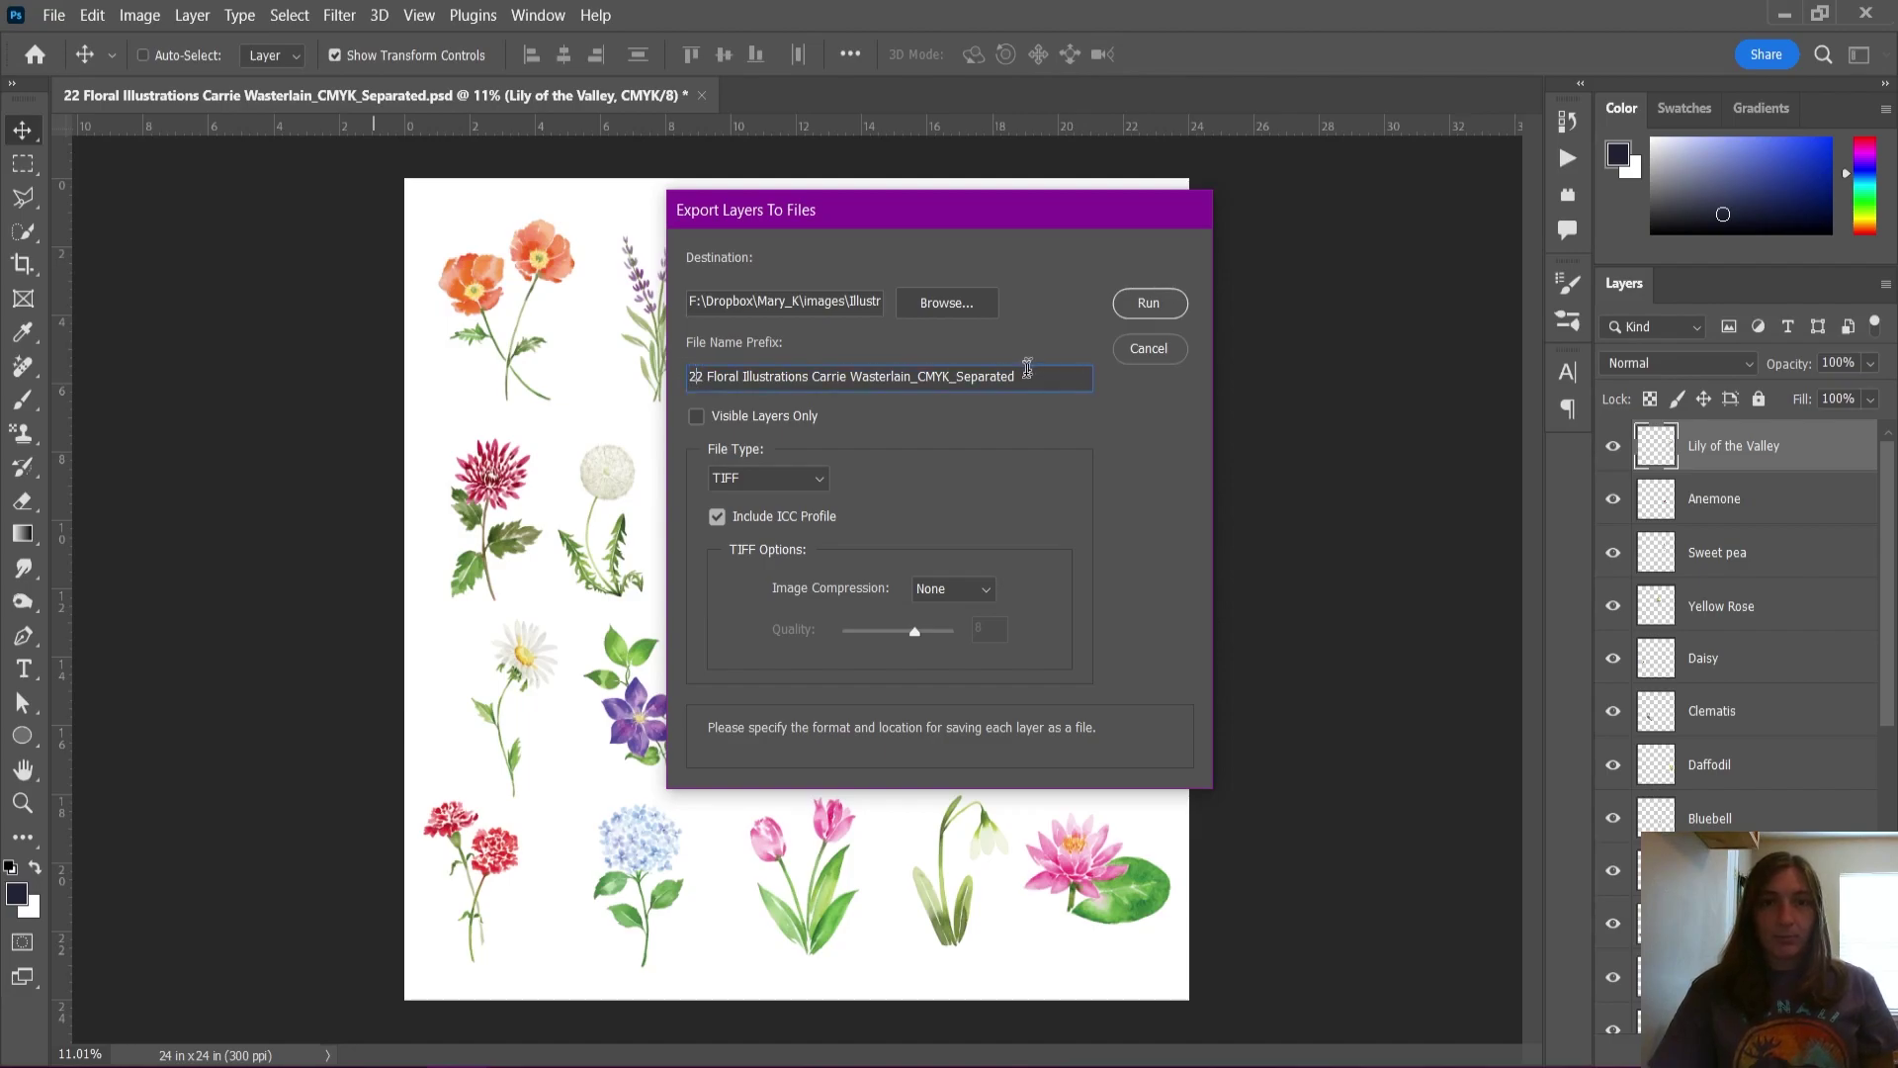
drag(1027, 376, 696, 419)
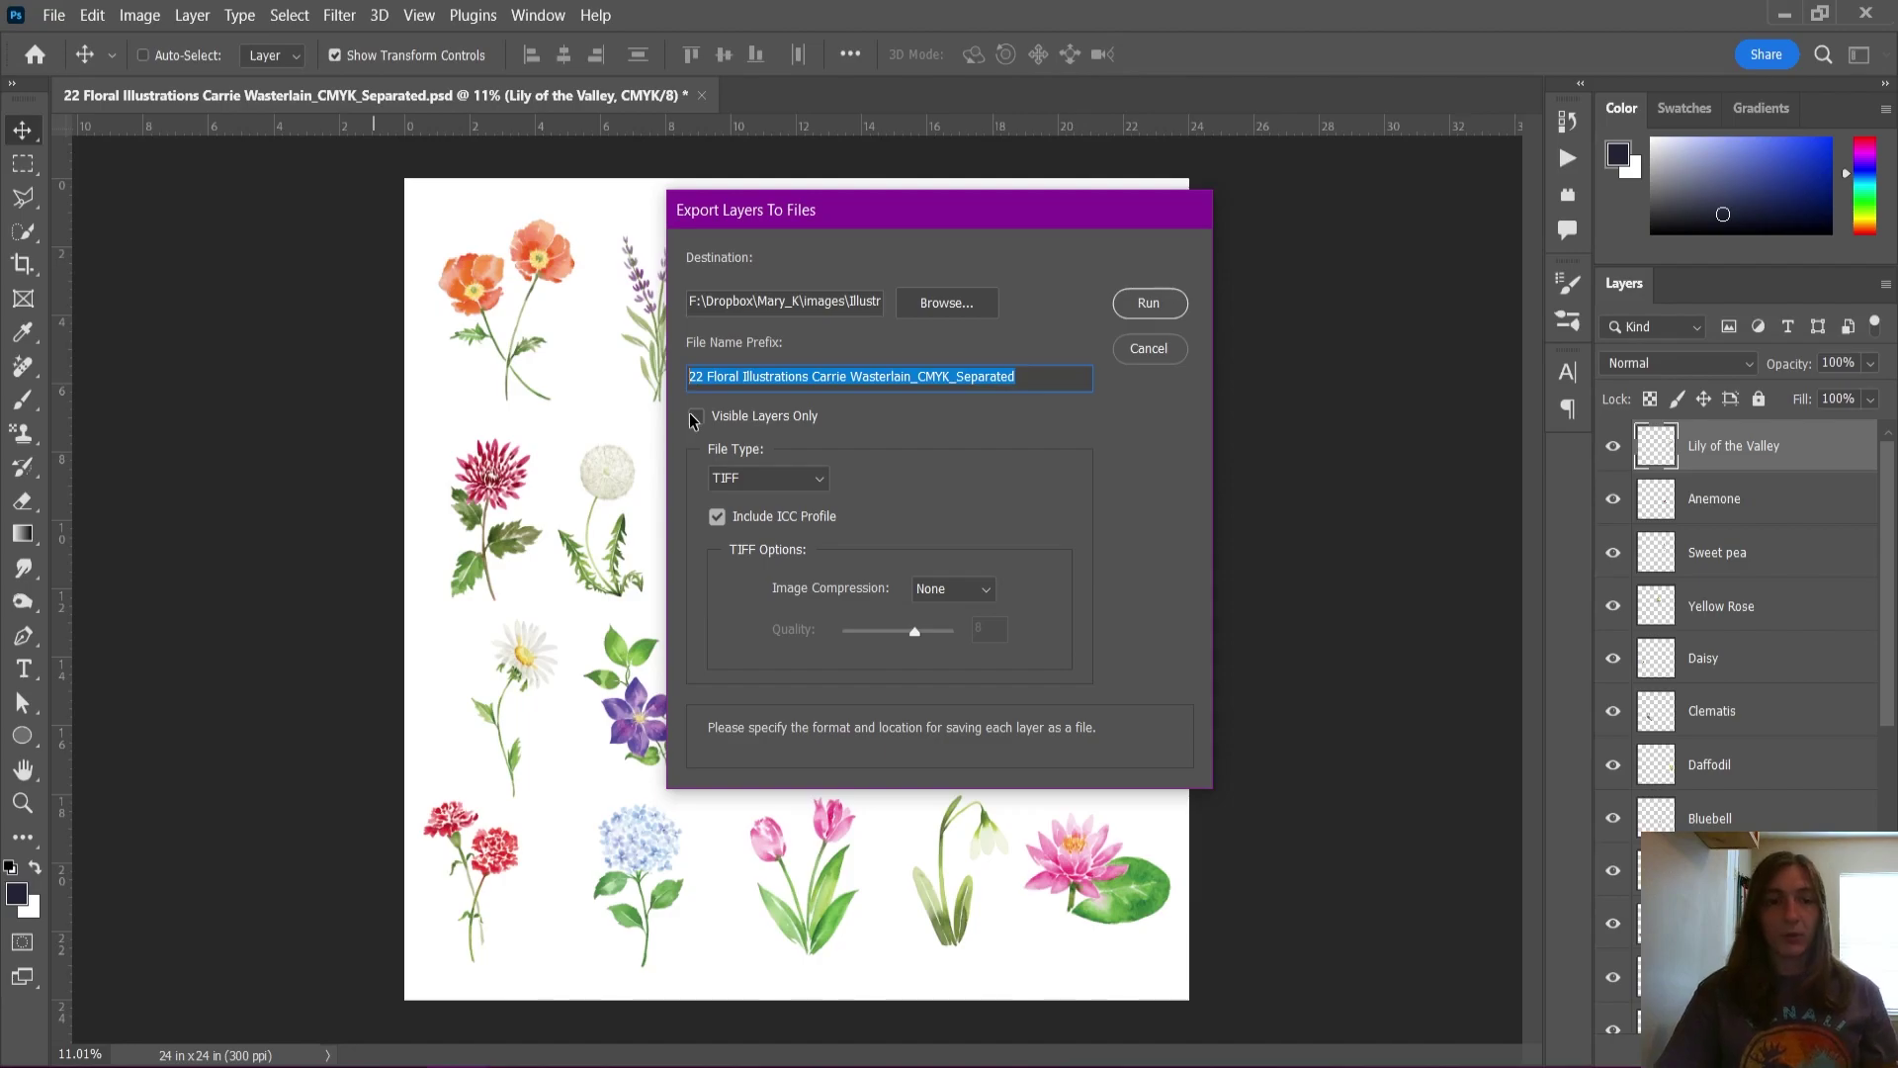
text(2023)
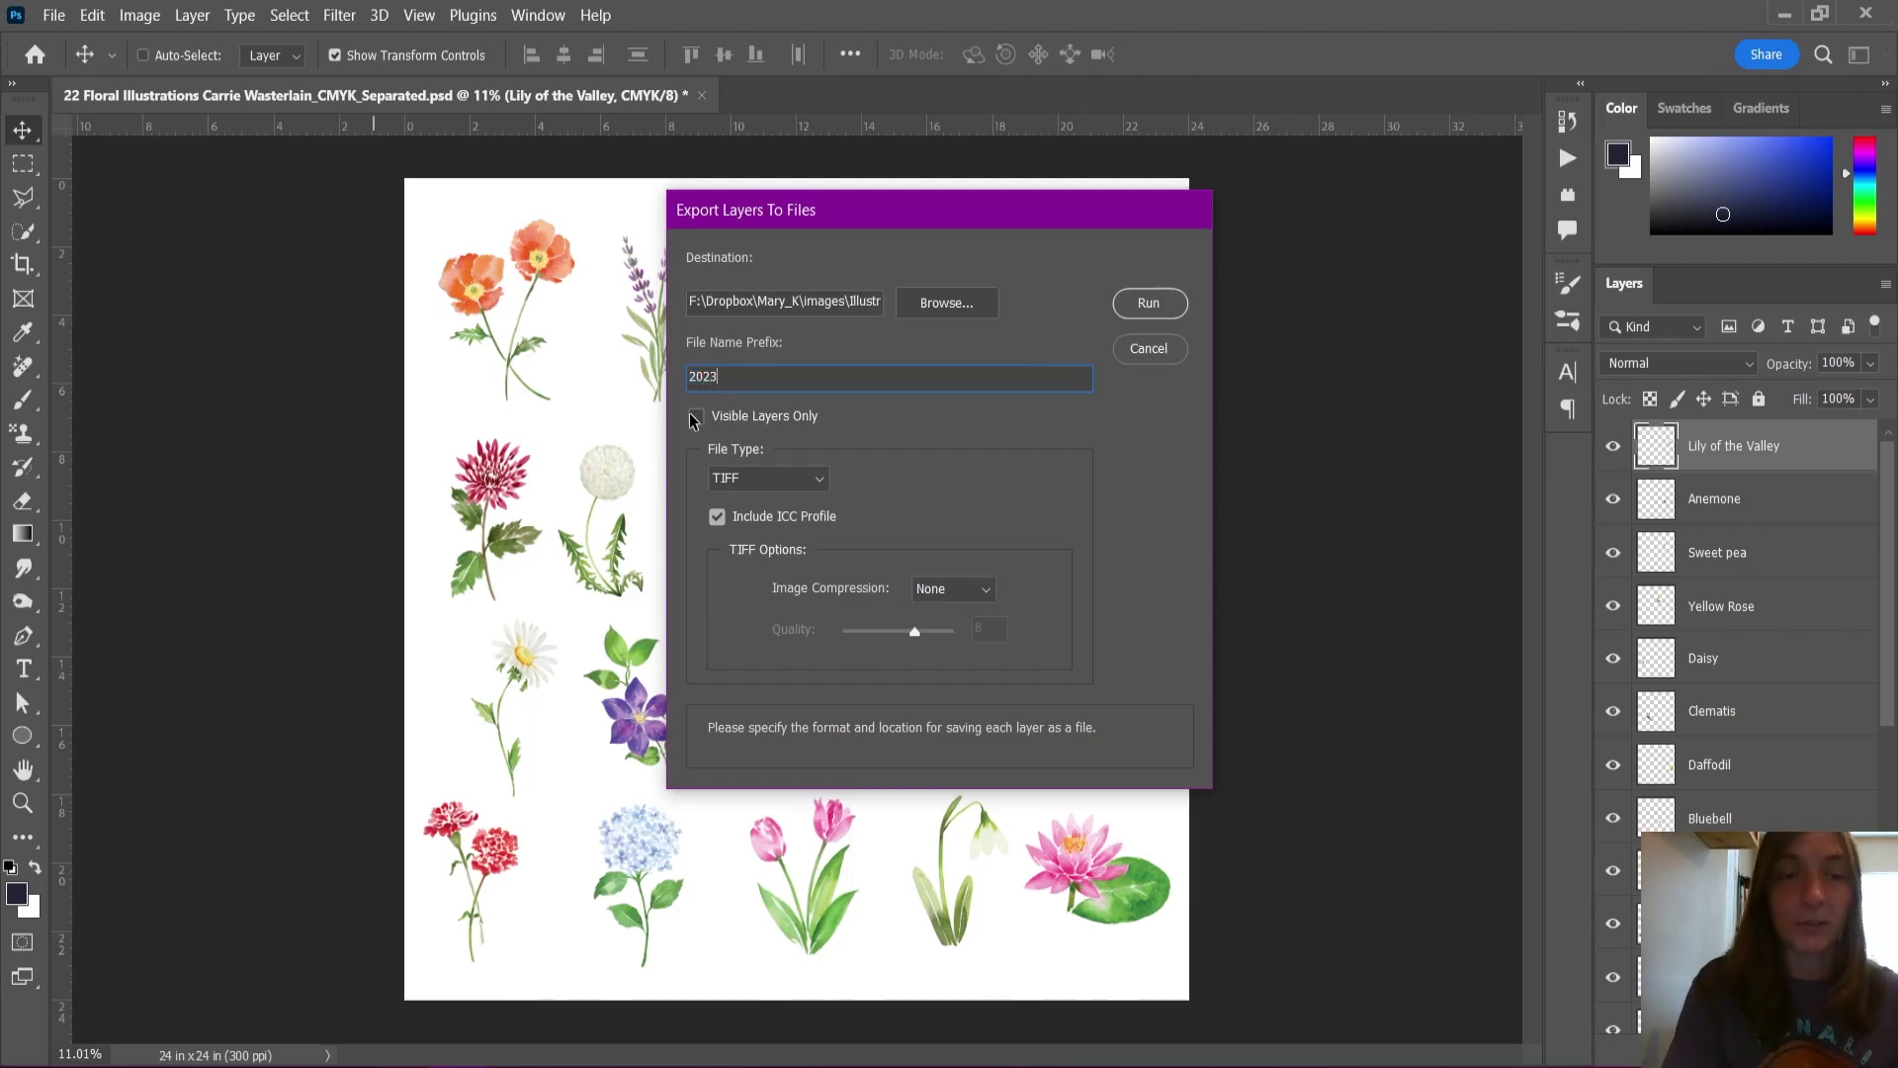
text(_)
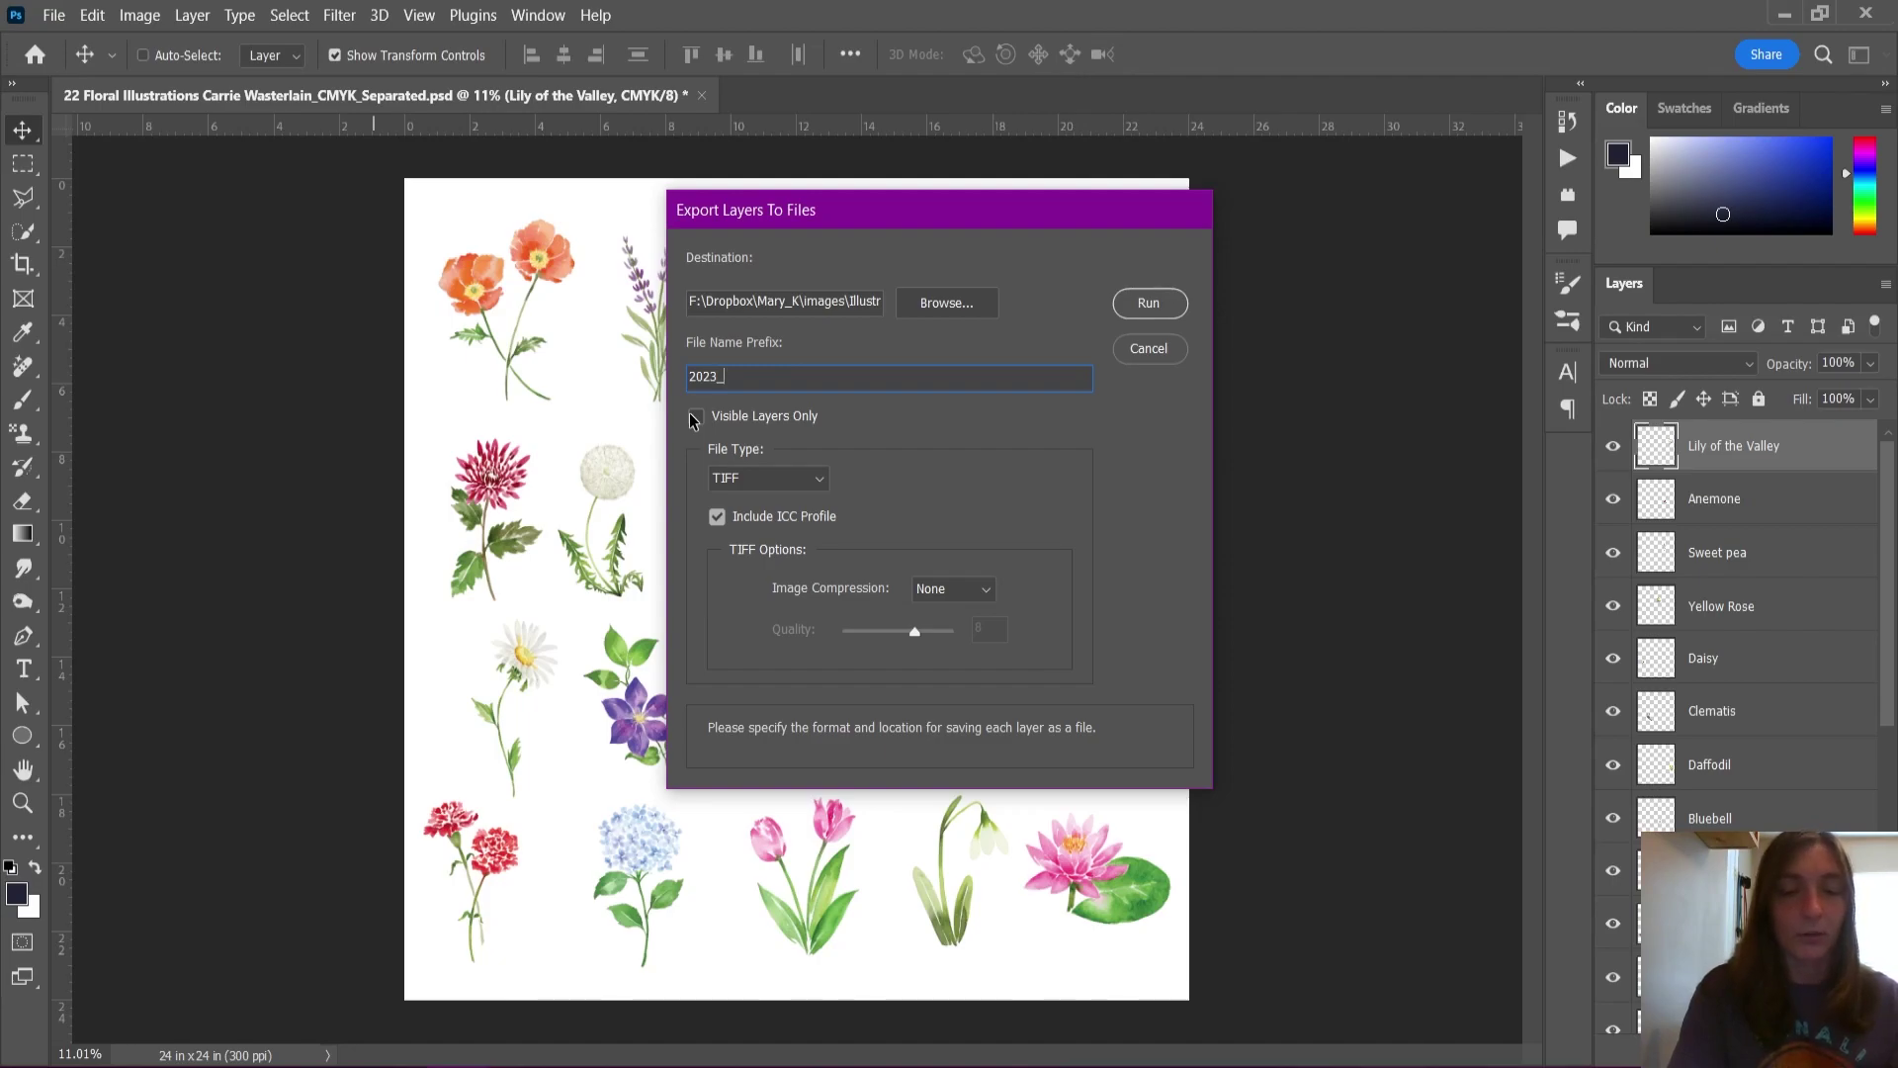
text(Flower)
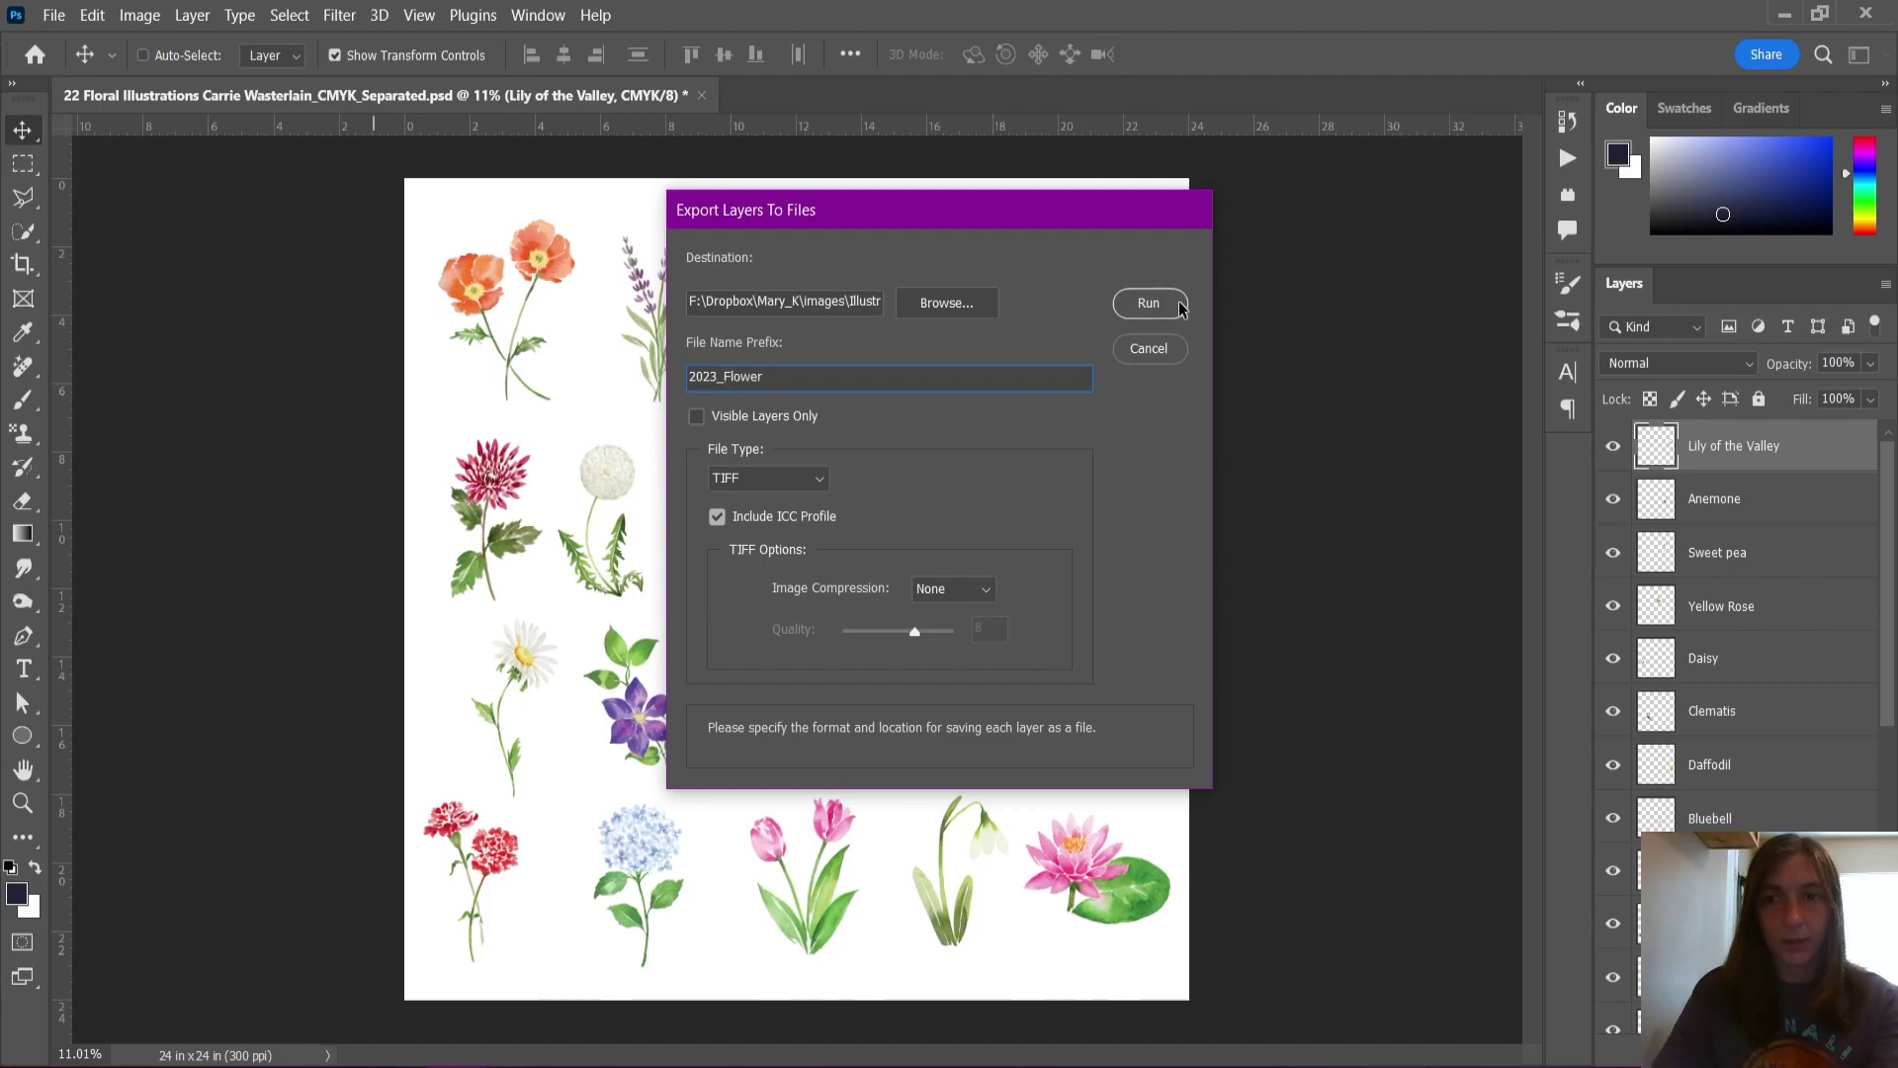
text(_)
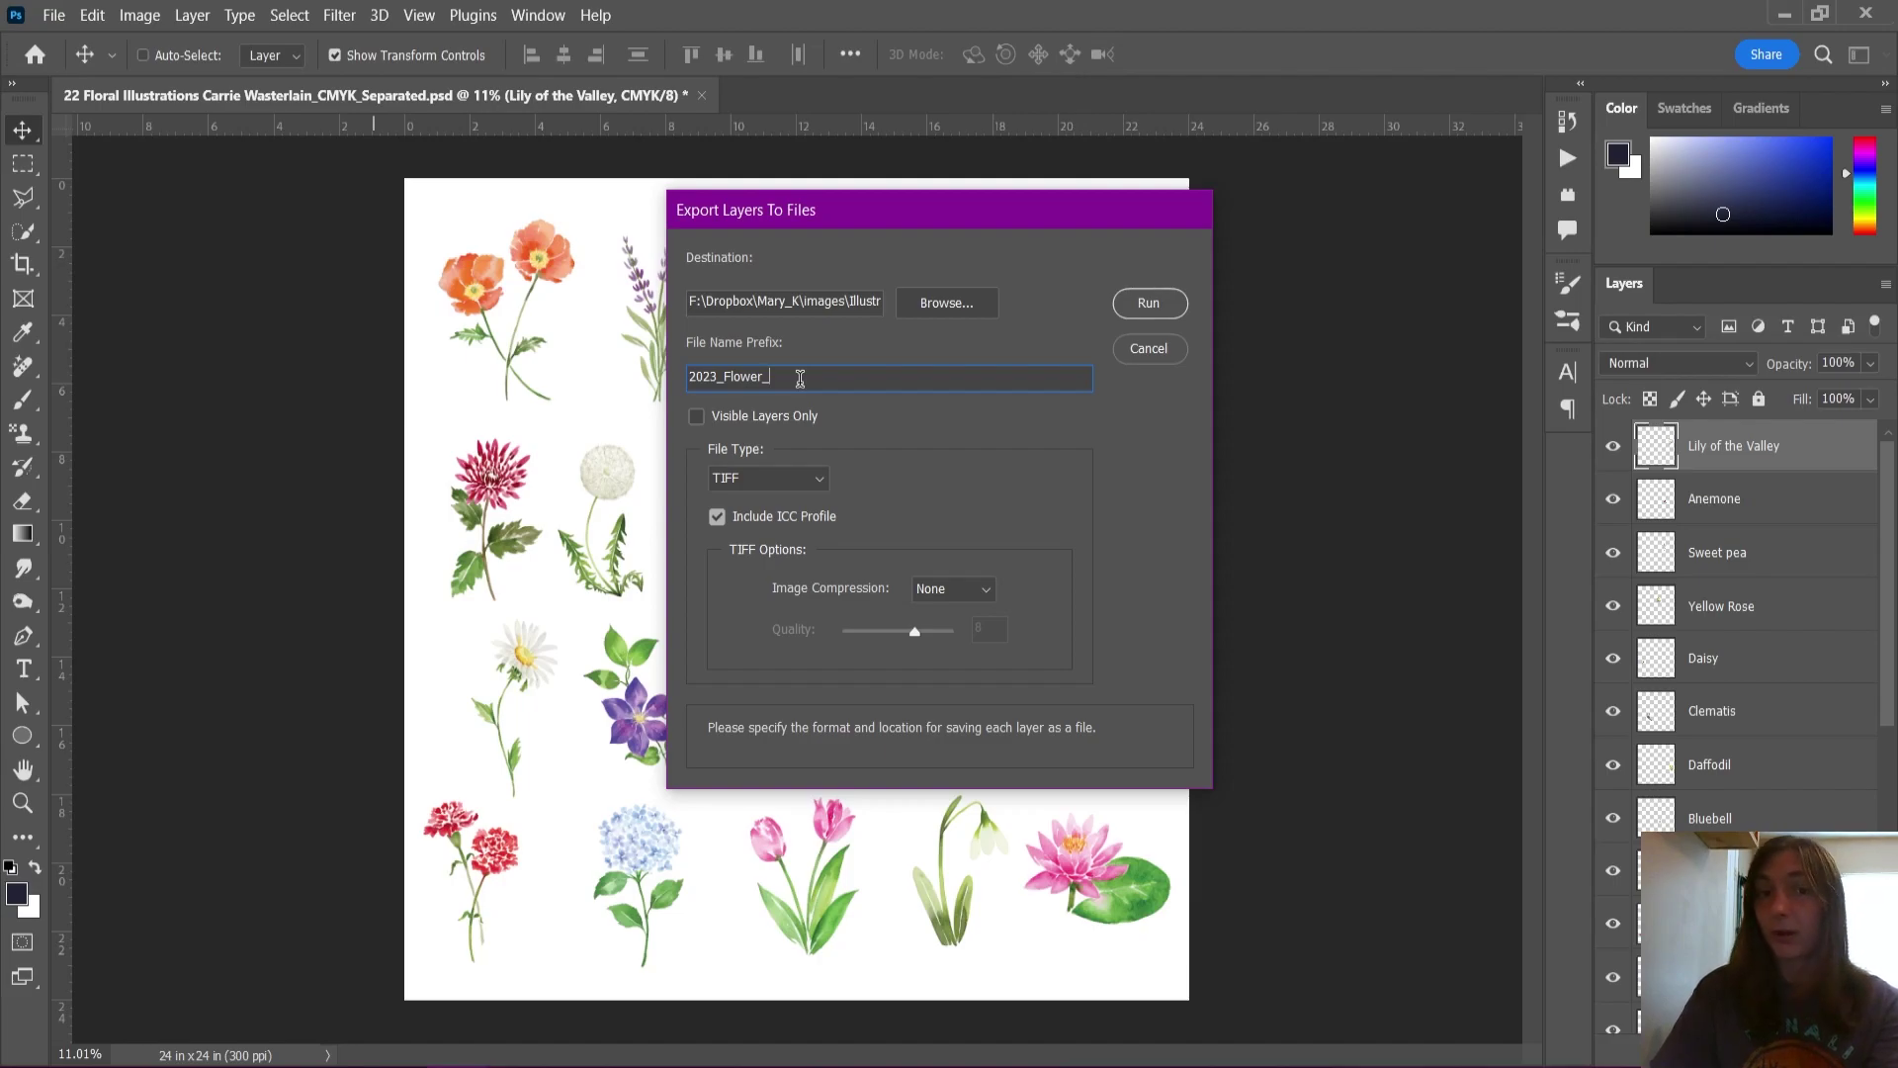
Step: Keep TIFF with image compression None and run the layer export
click(808, 480)
click(791, 608)
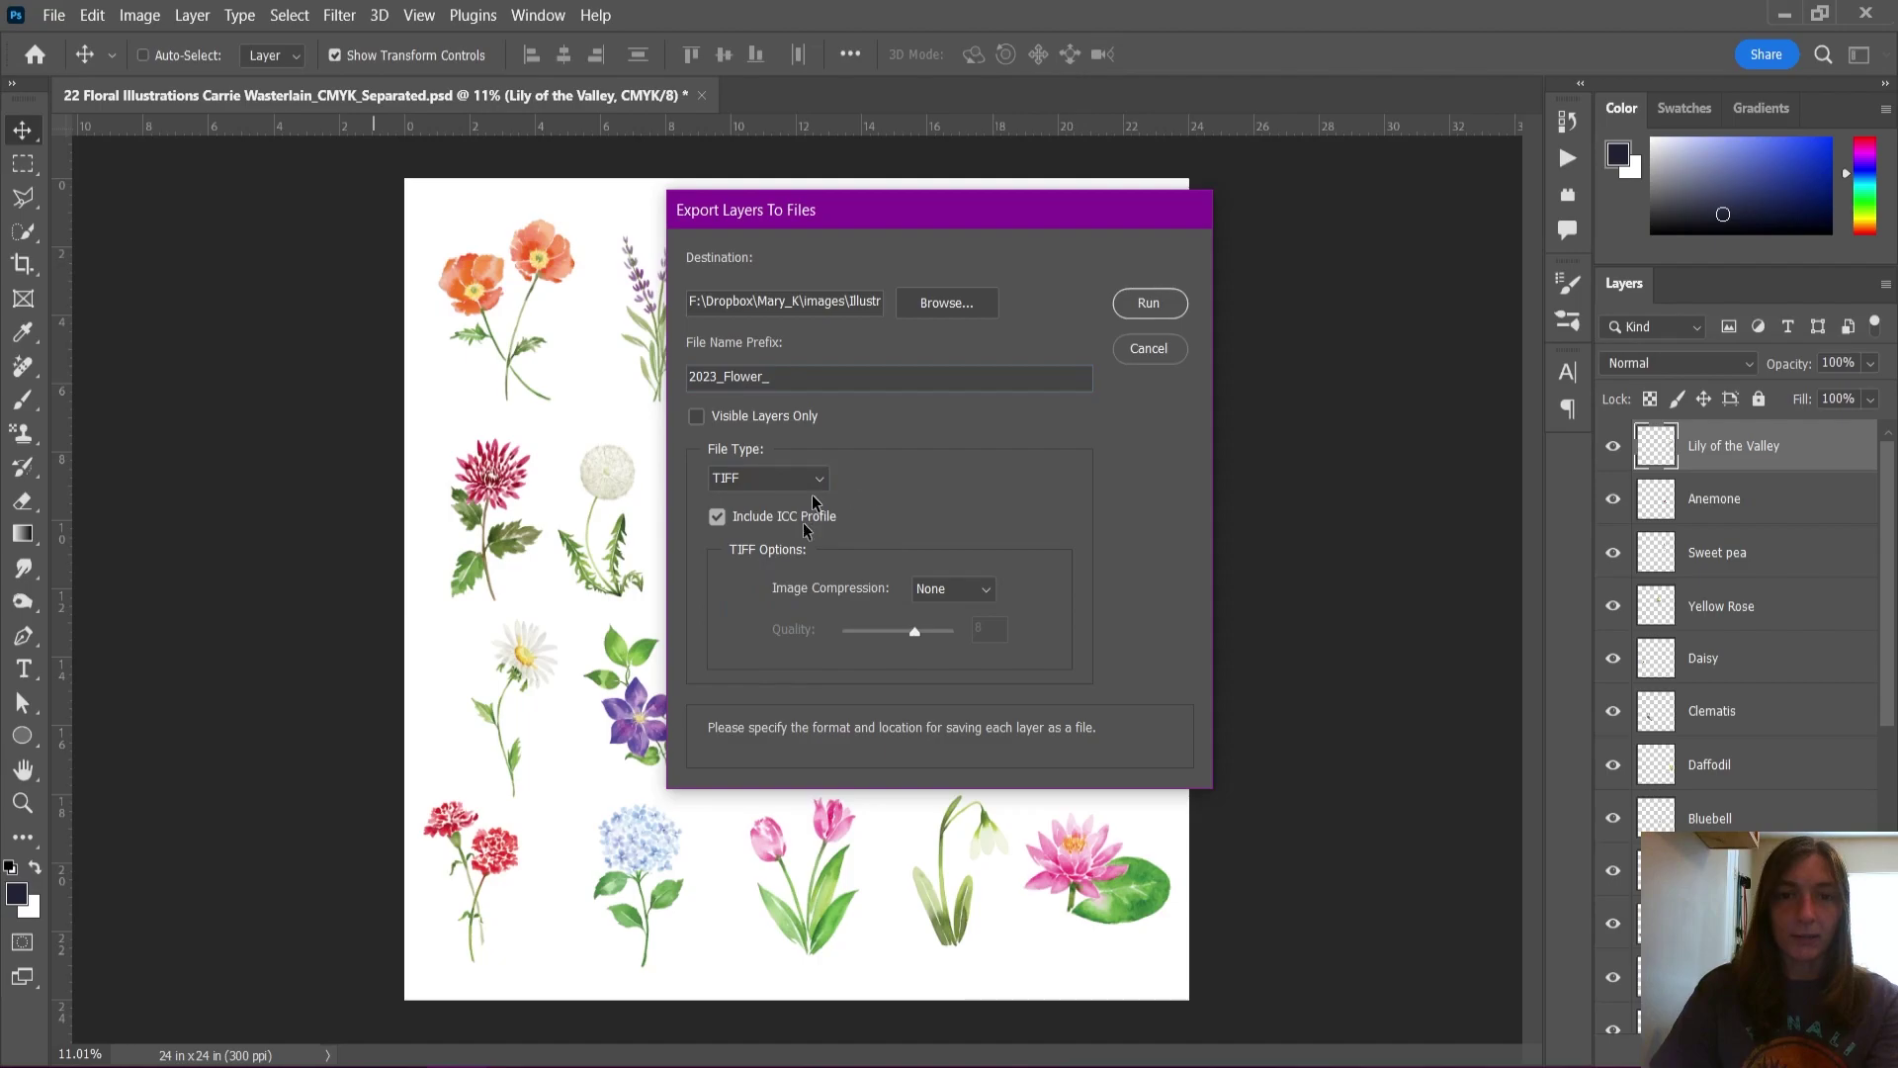
click(955, 590)
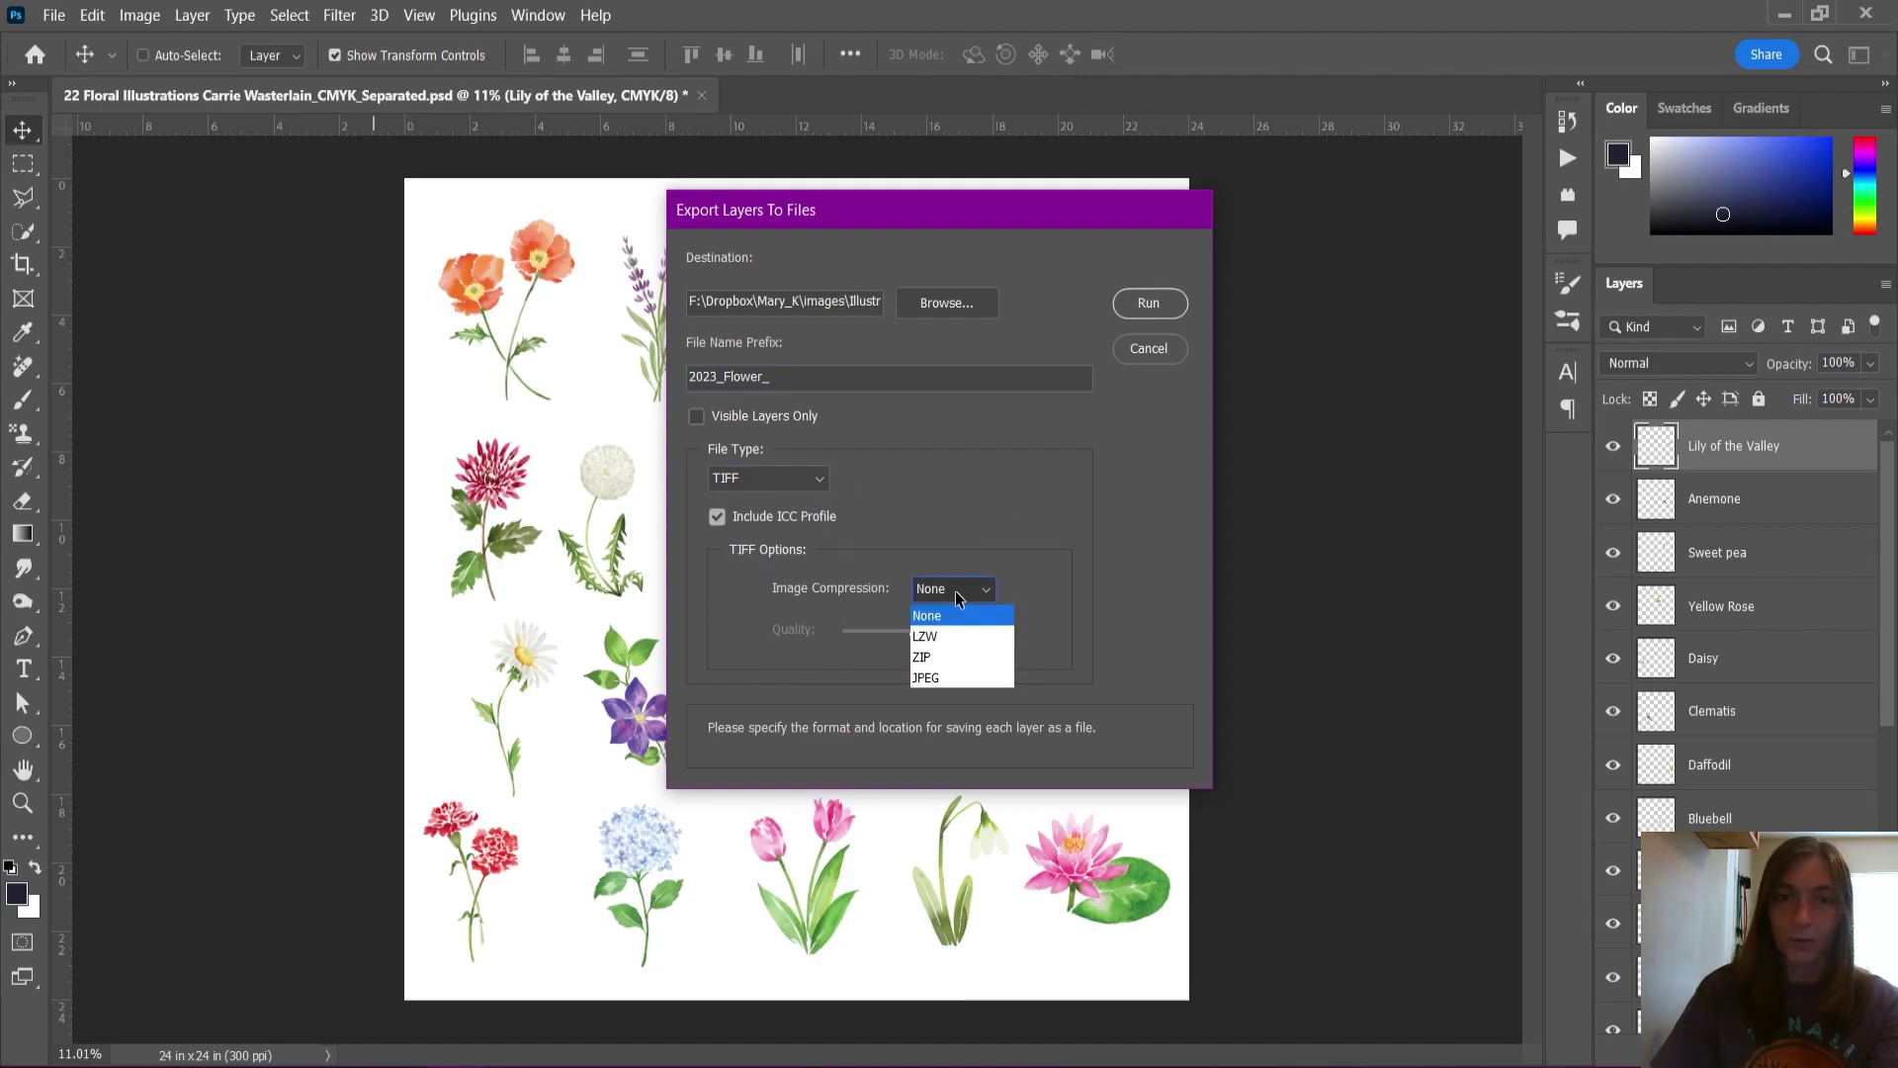
click(950, 614)
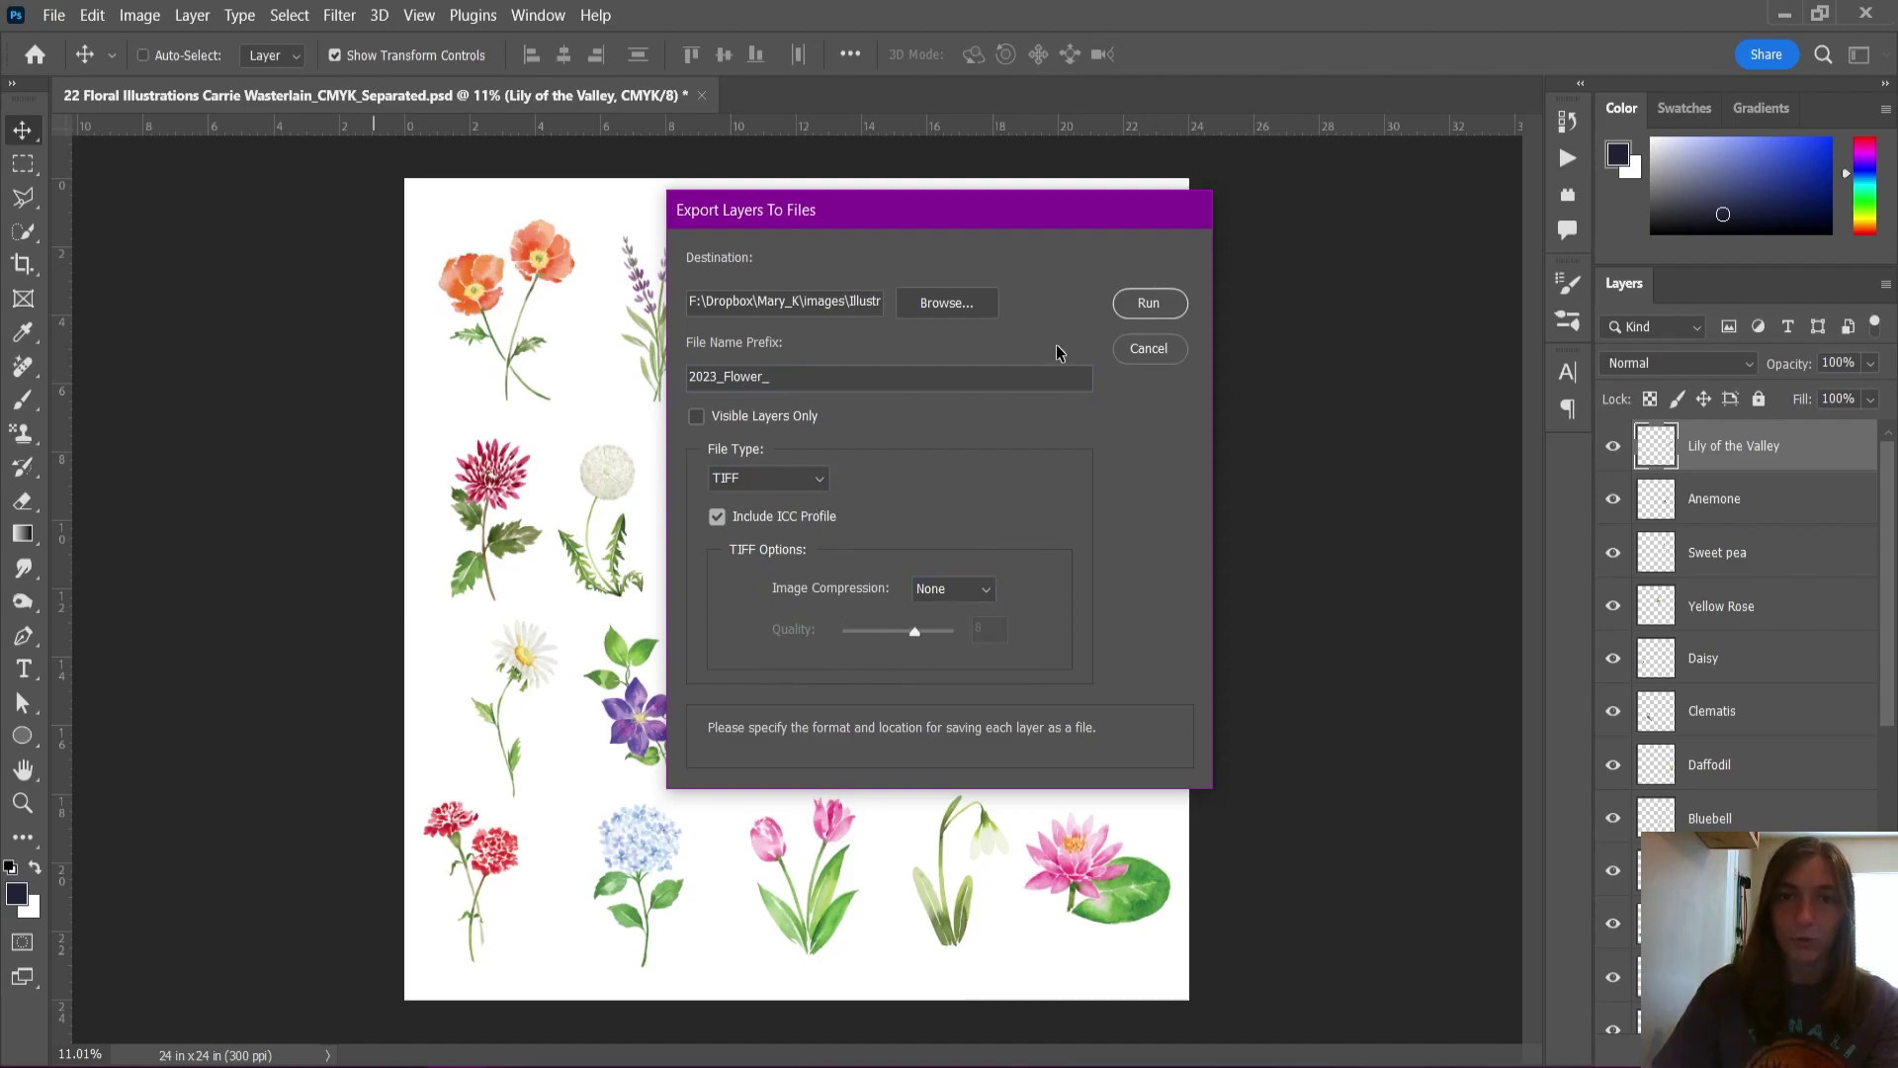
click(1165, 306)
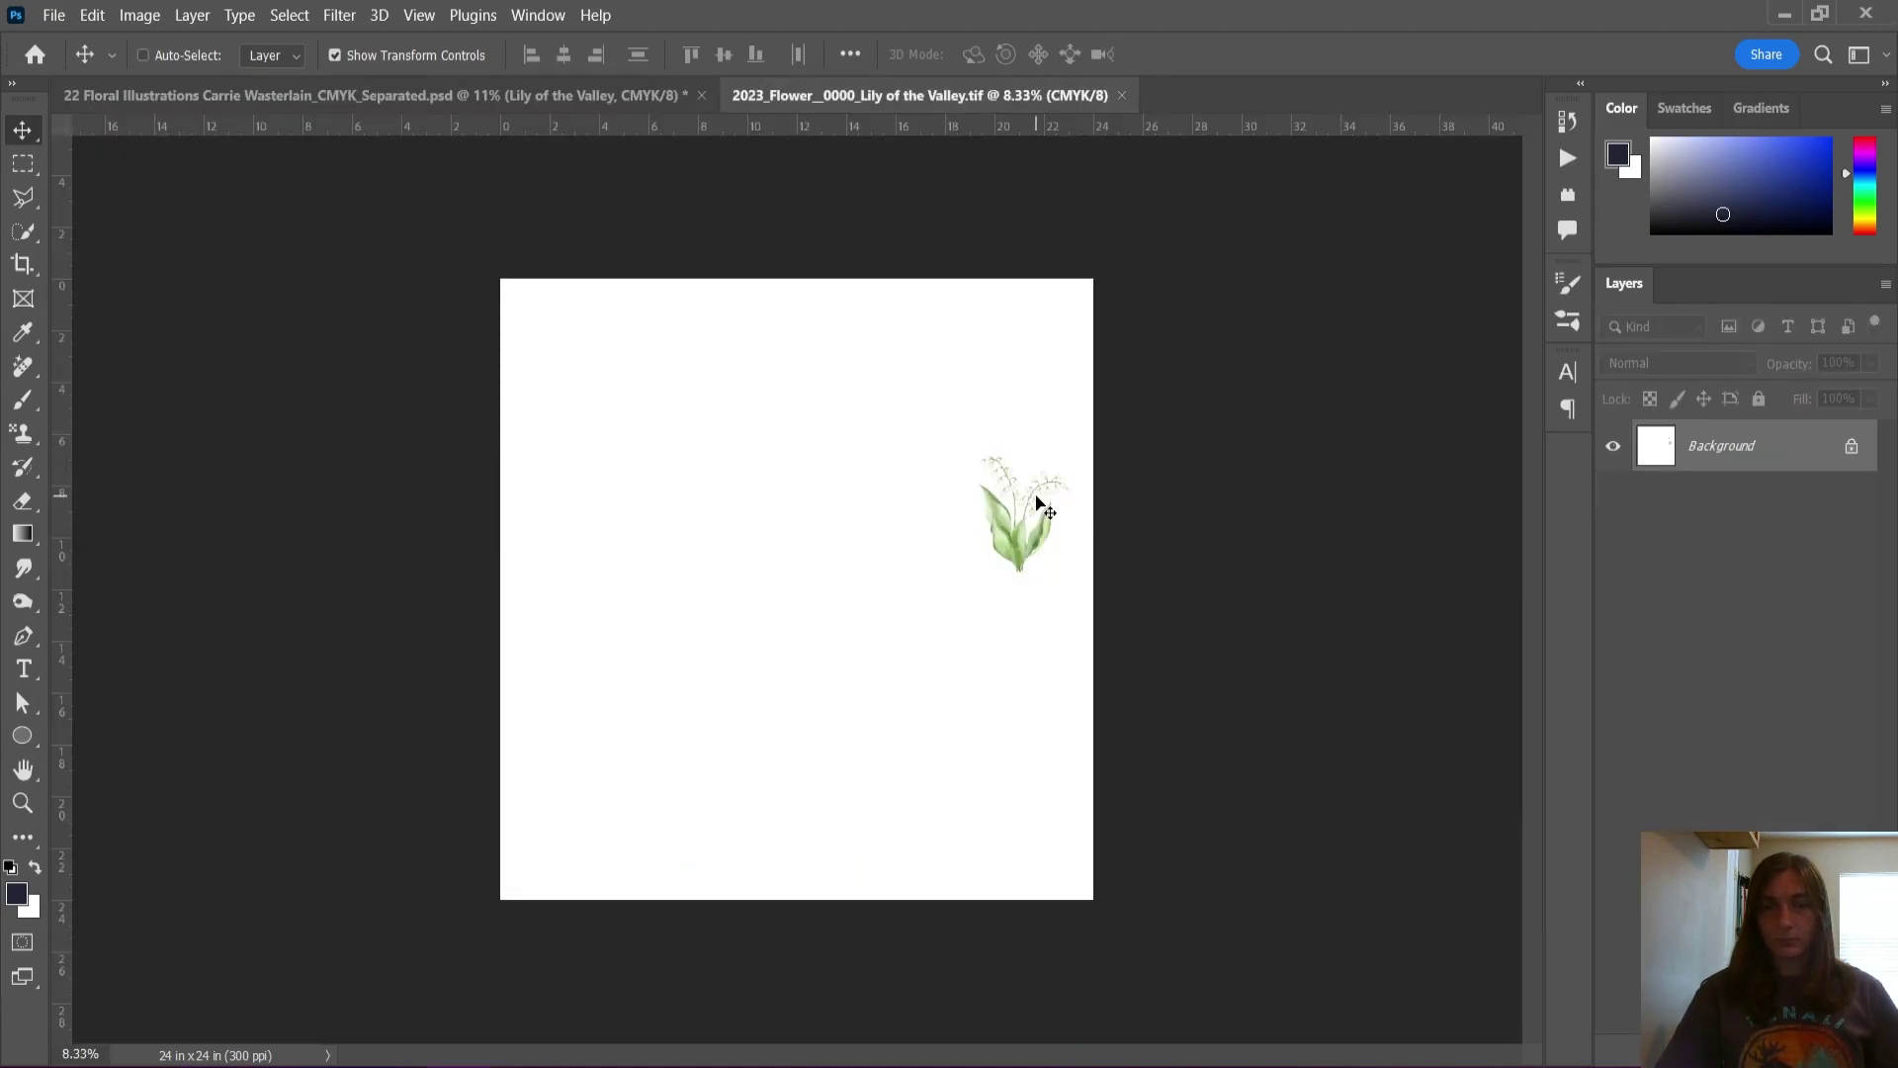
Step: Zoom in and out on the exported Lily of the Valley file to check the lily on its transparent canvas
scroll(994, 591, up, 2)
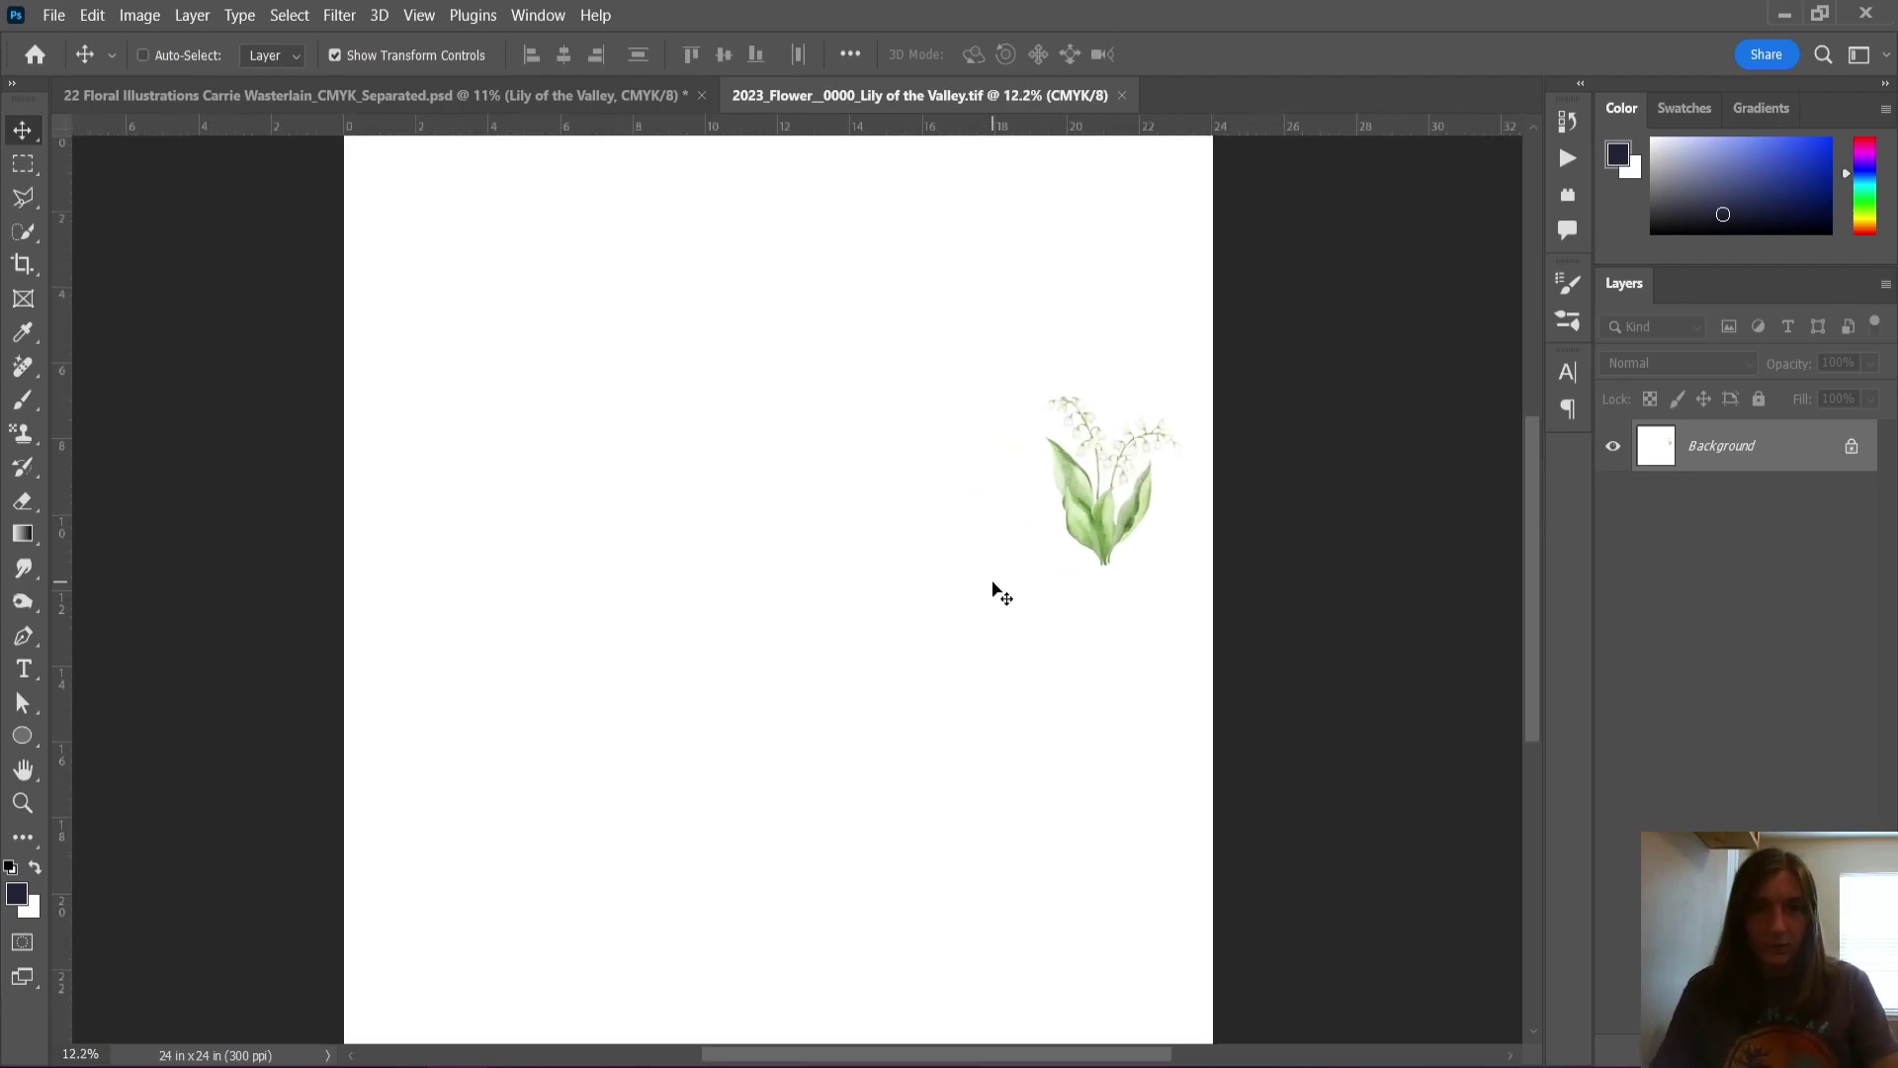
scroll(1127, 512, up, 5)
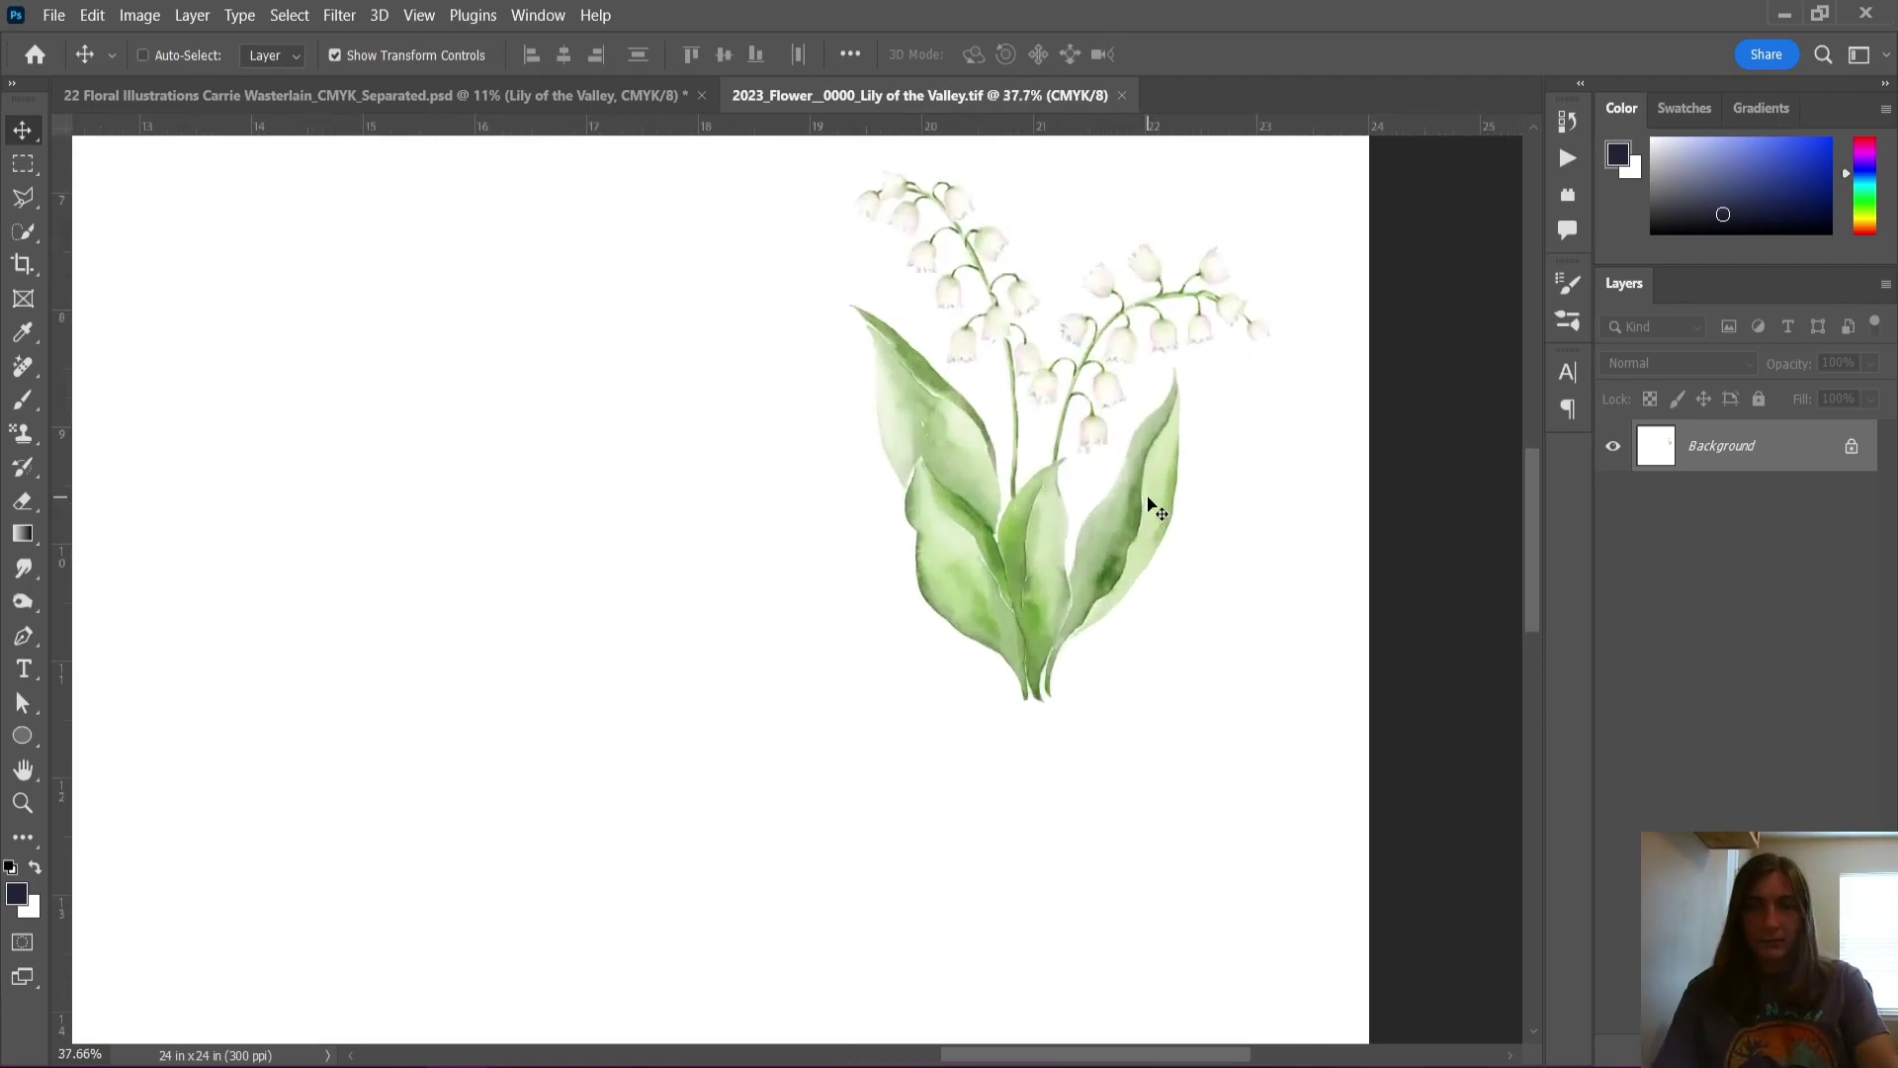
scroll(1149, 504, down, 5)
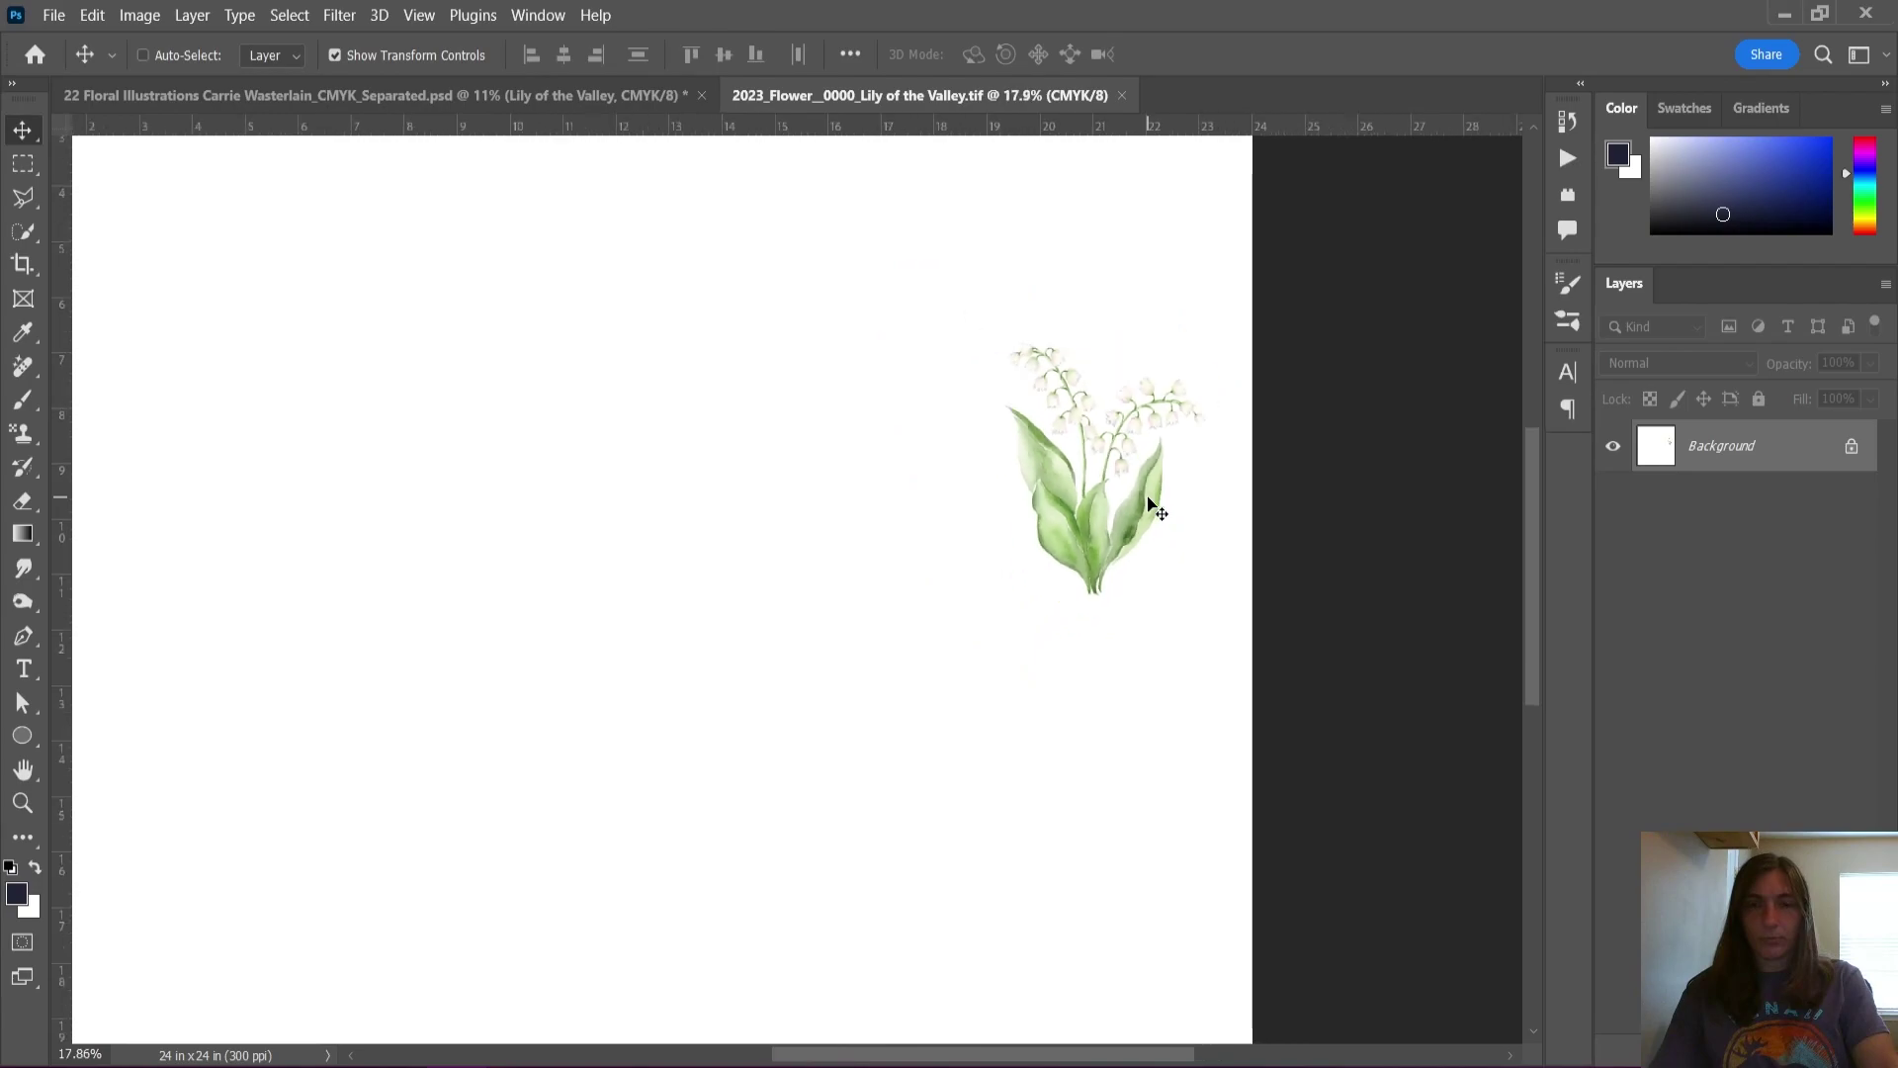
scroll(1149, 504, up, 4)
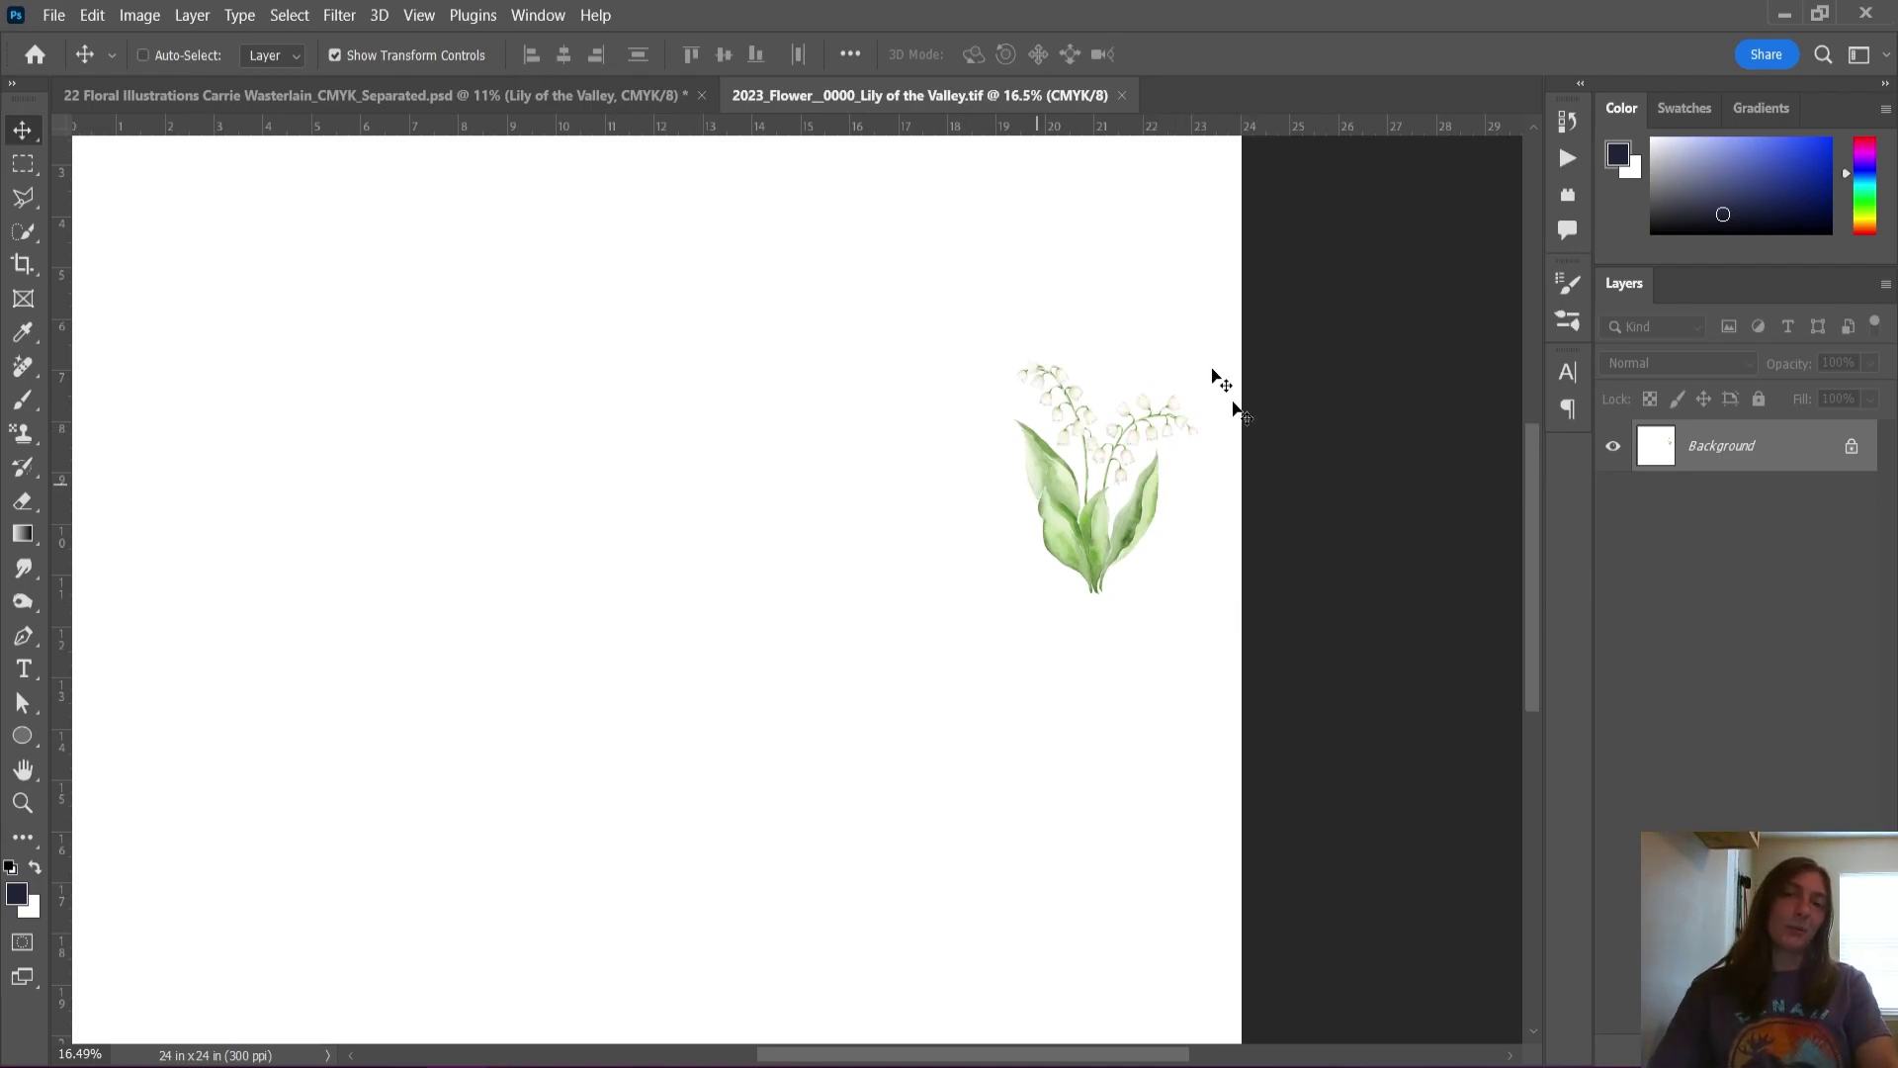
scroll(945, 445, down, 4)
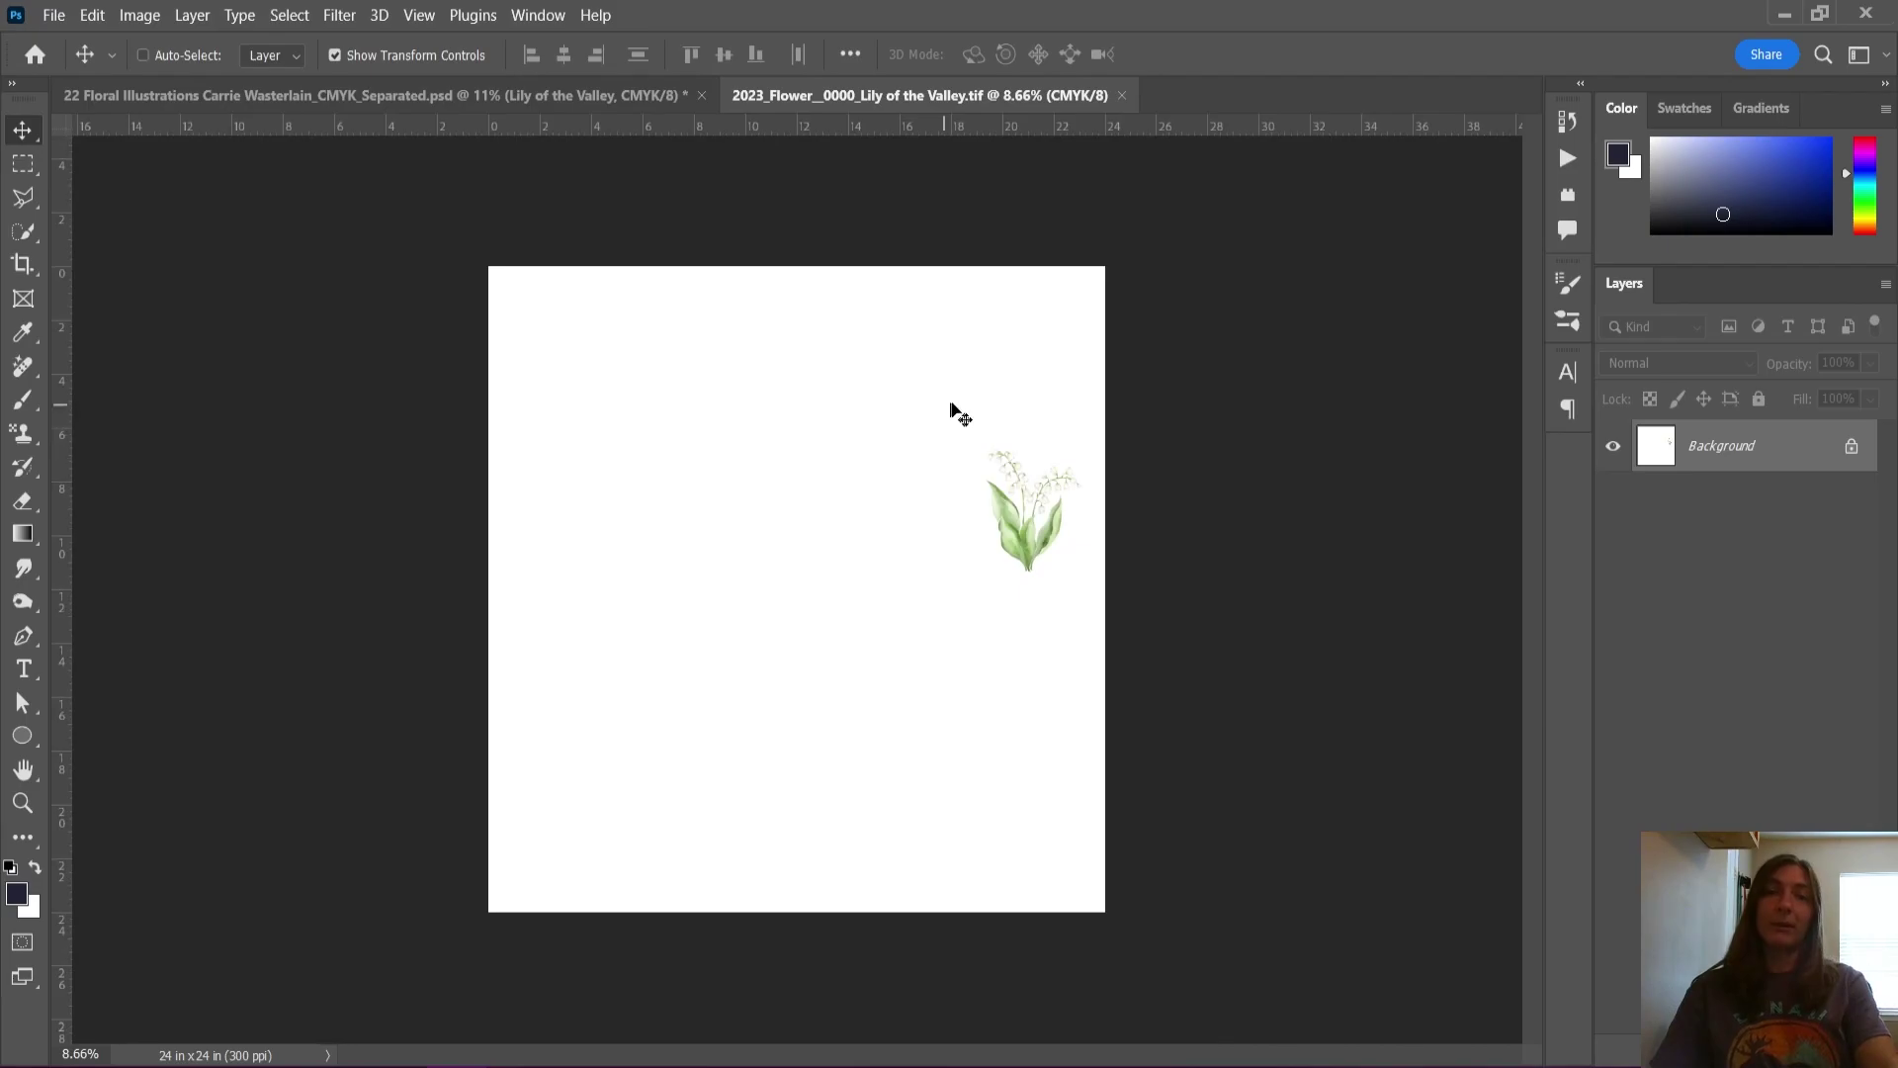
scroll(955, 408, up, 1)
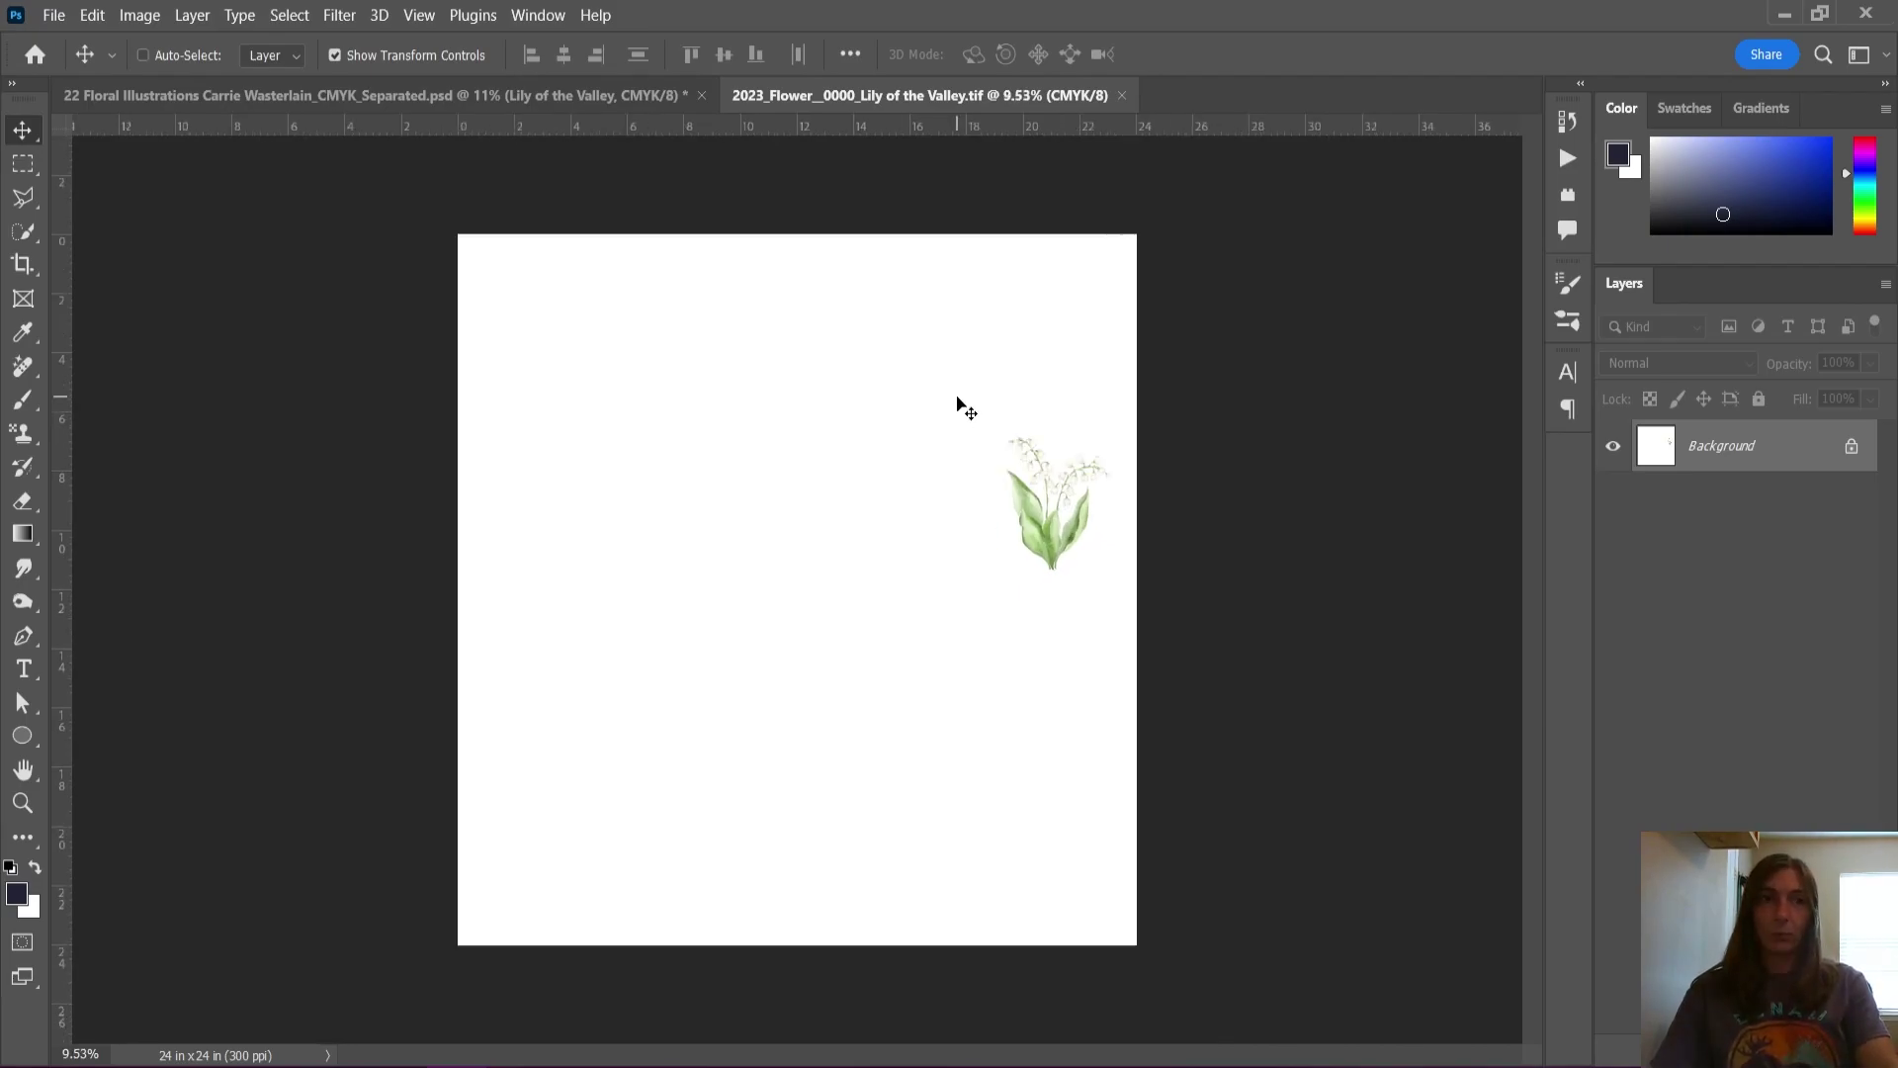
mouse_move(305, 1038)
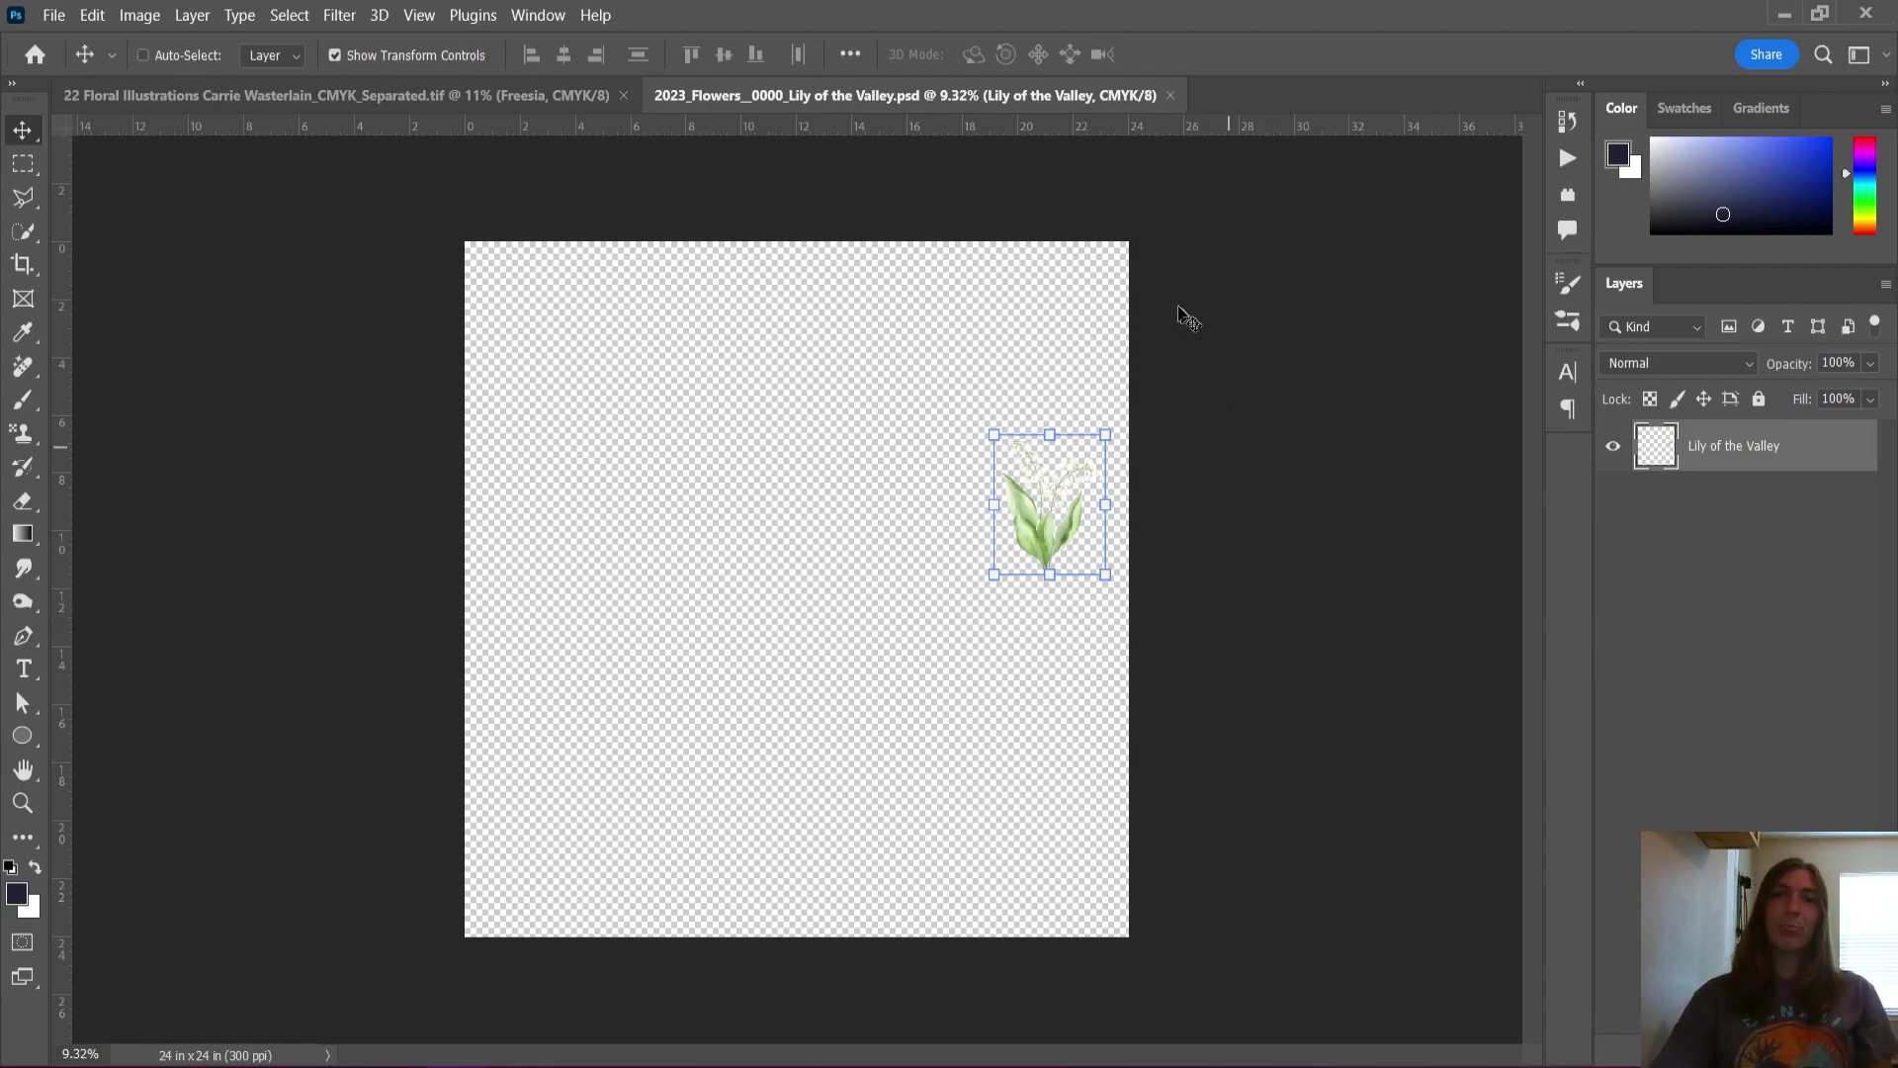
scroll(1078, 505, up, 3)
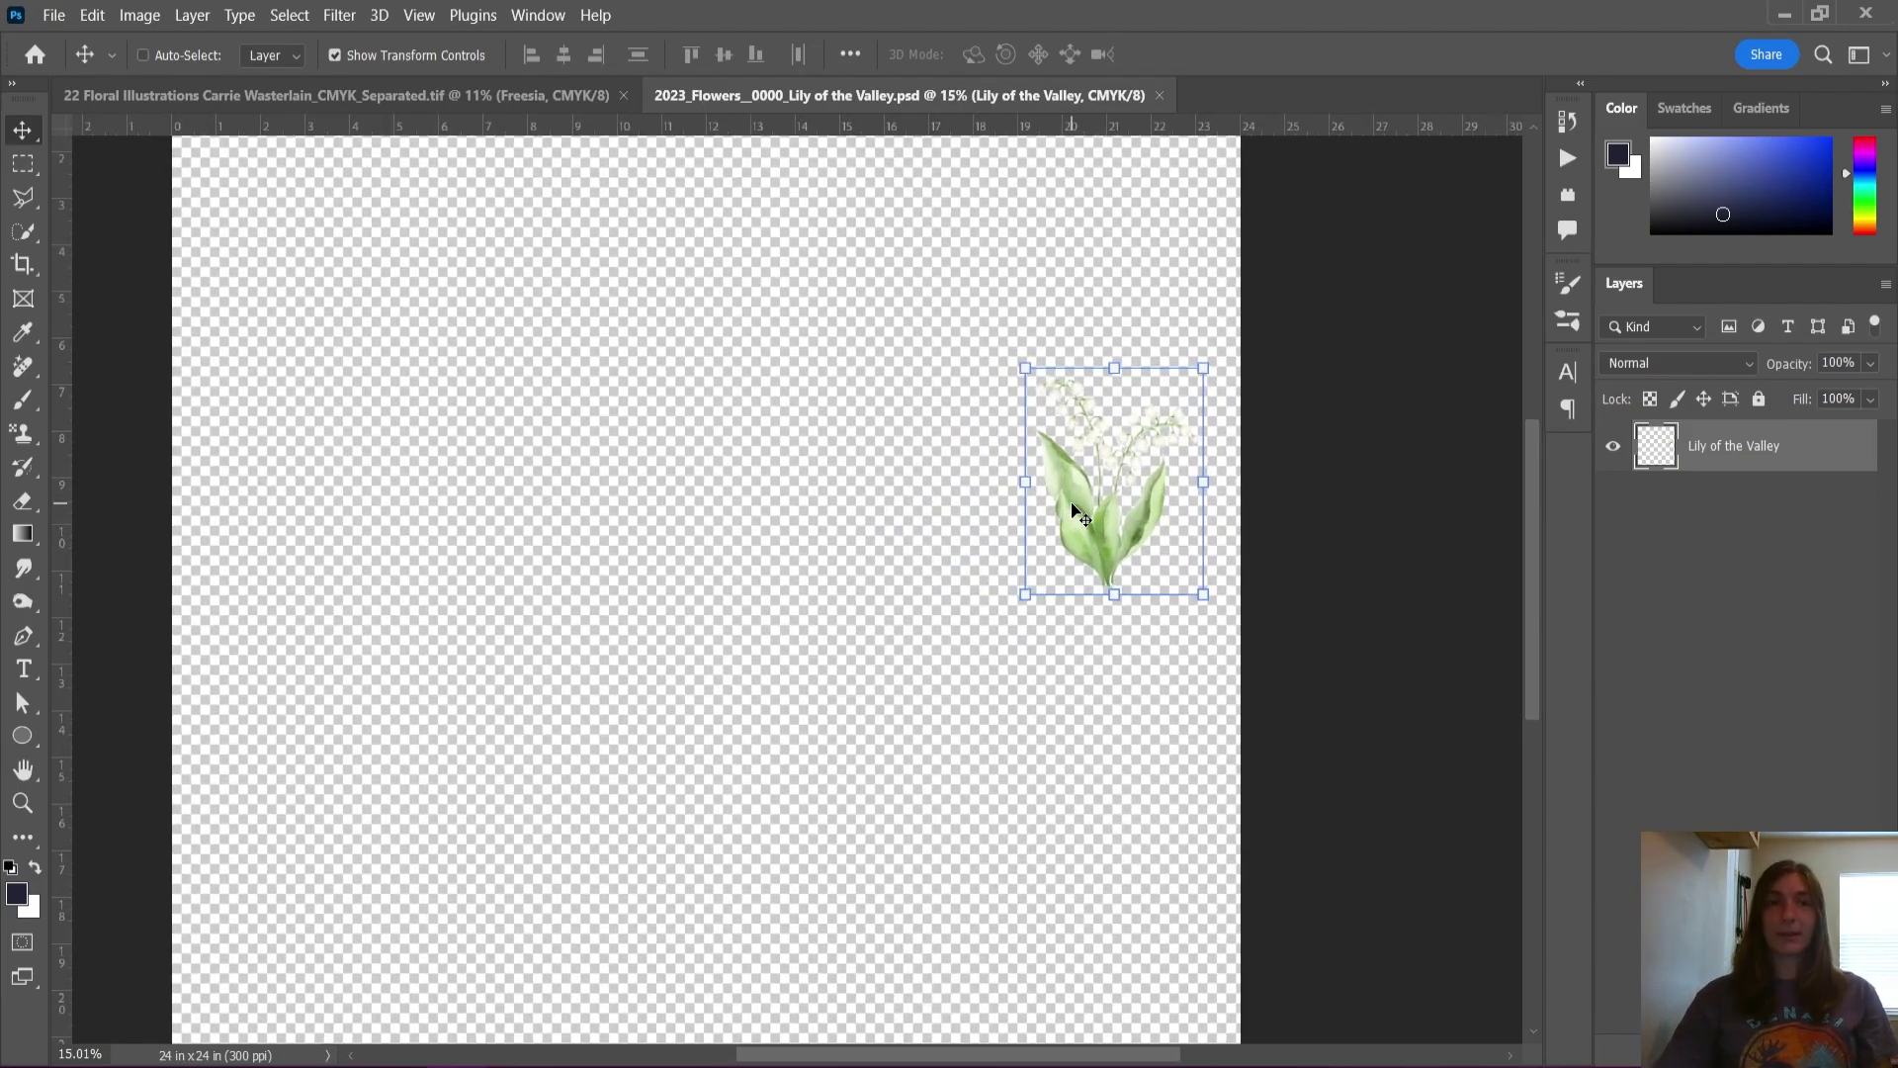
click(54, 14)
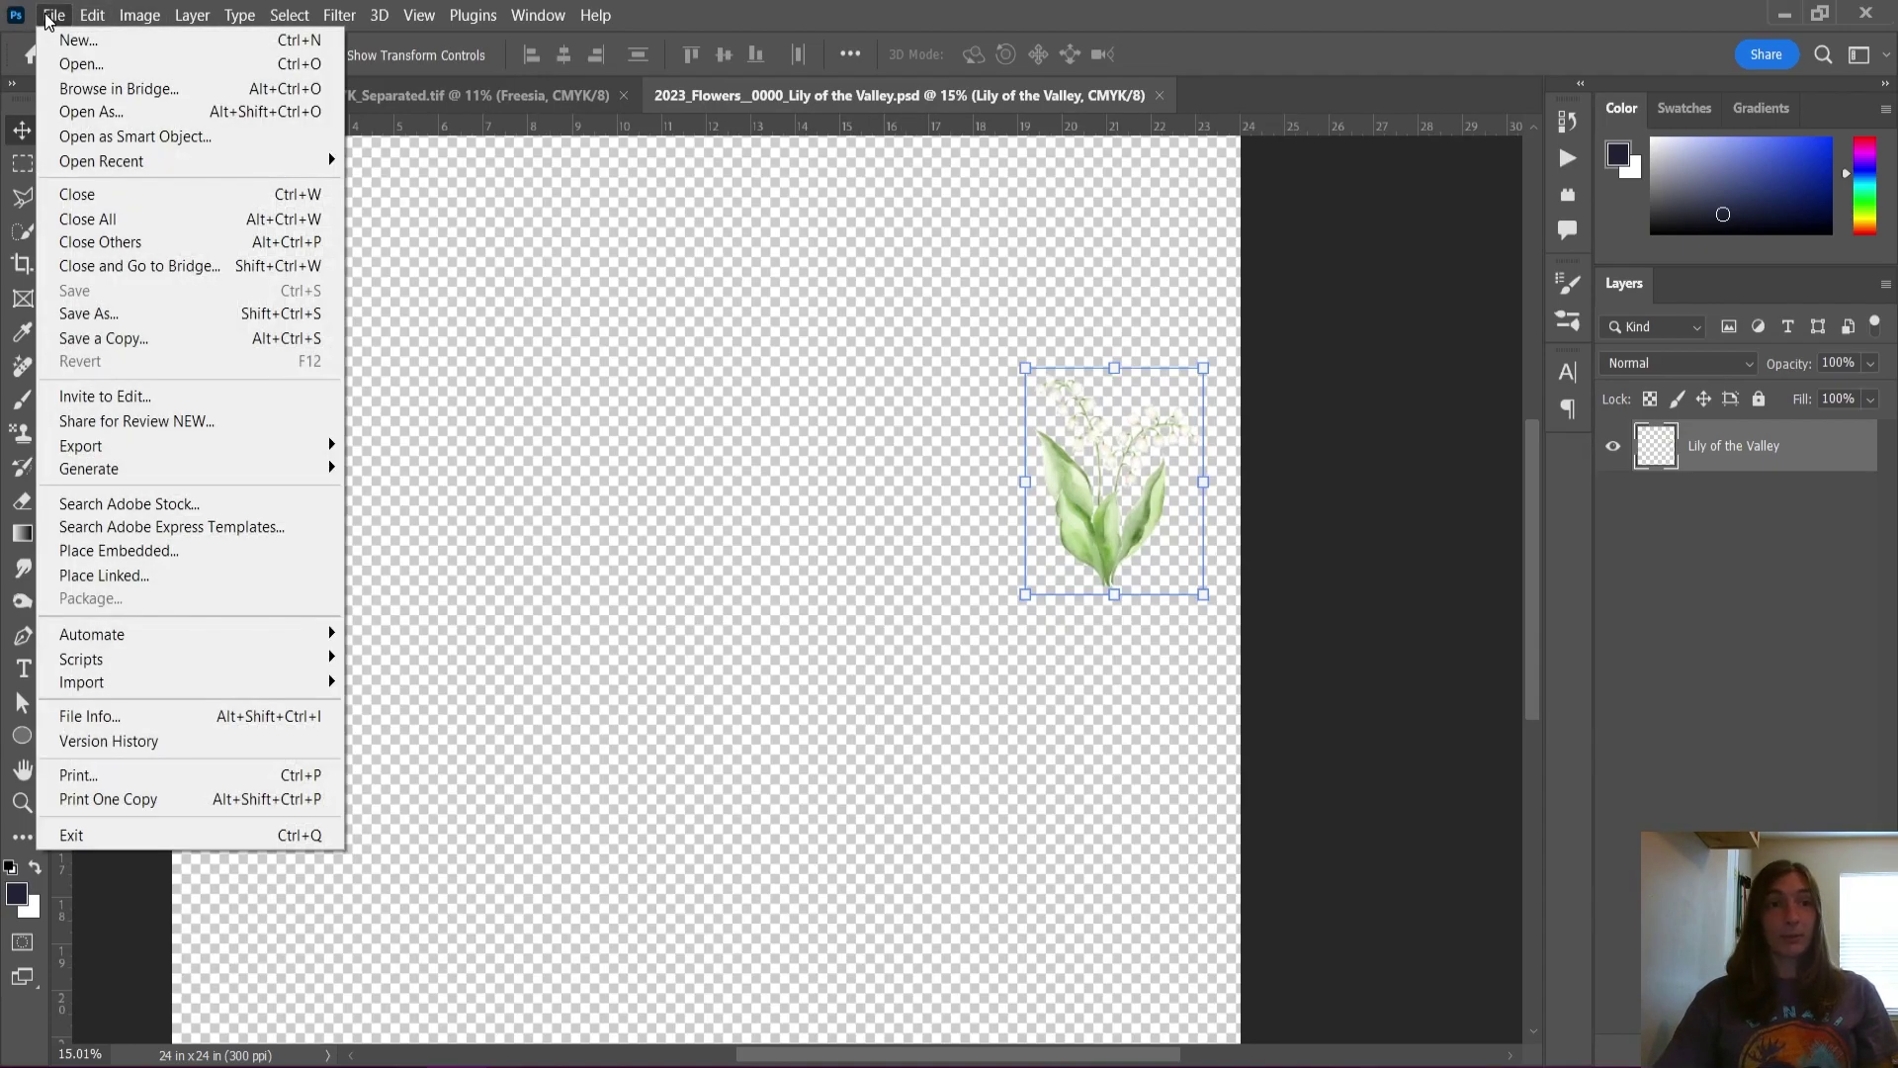
mouse_move(208, 450)
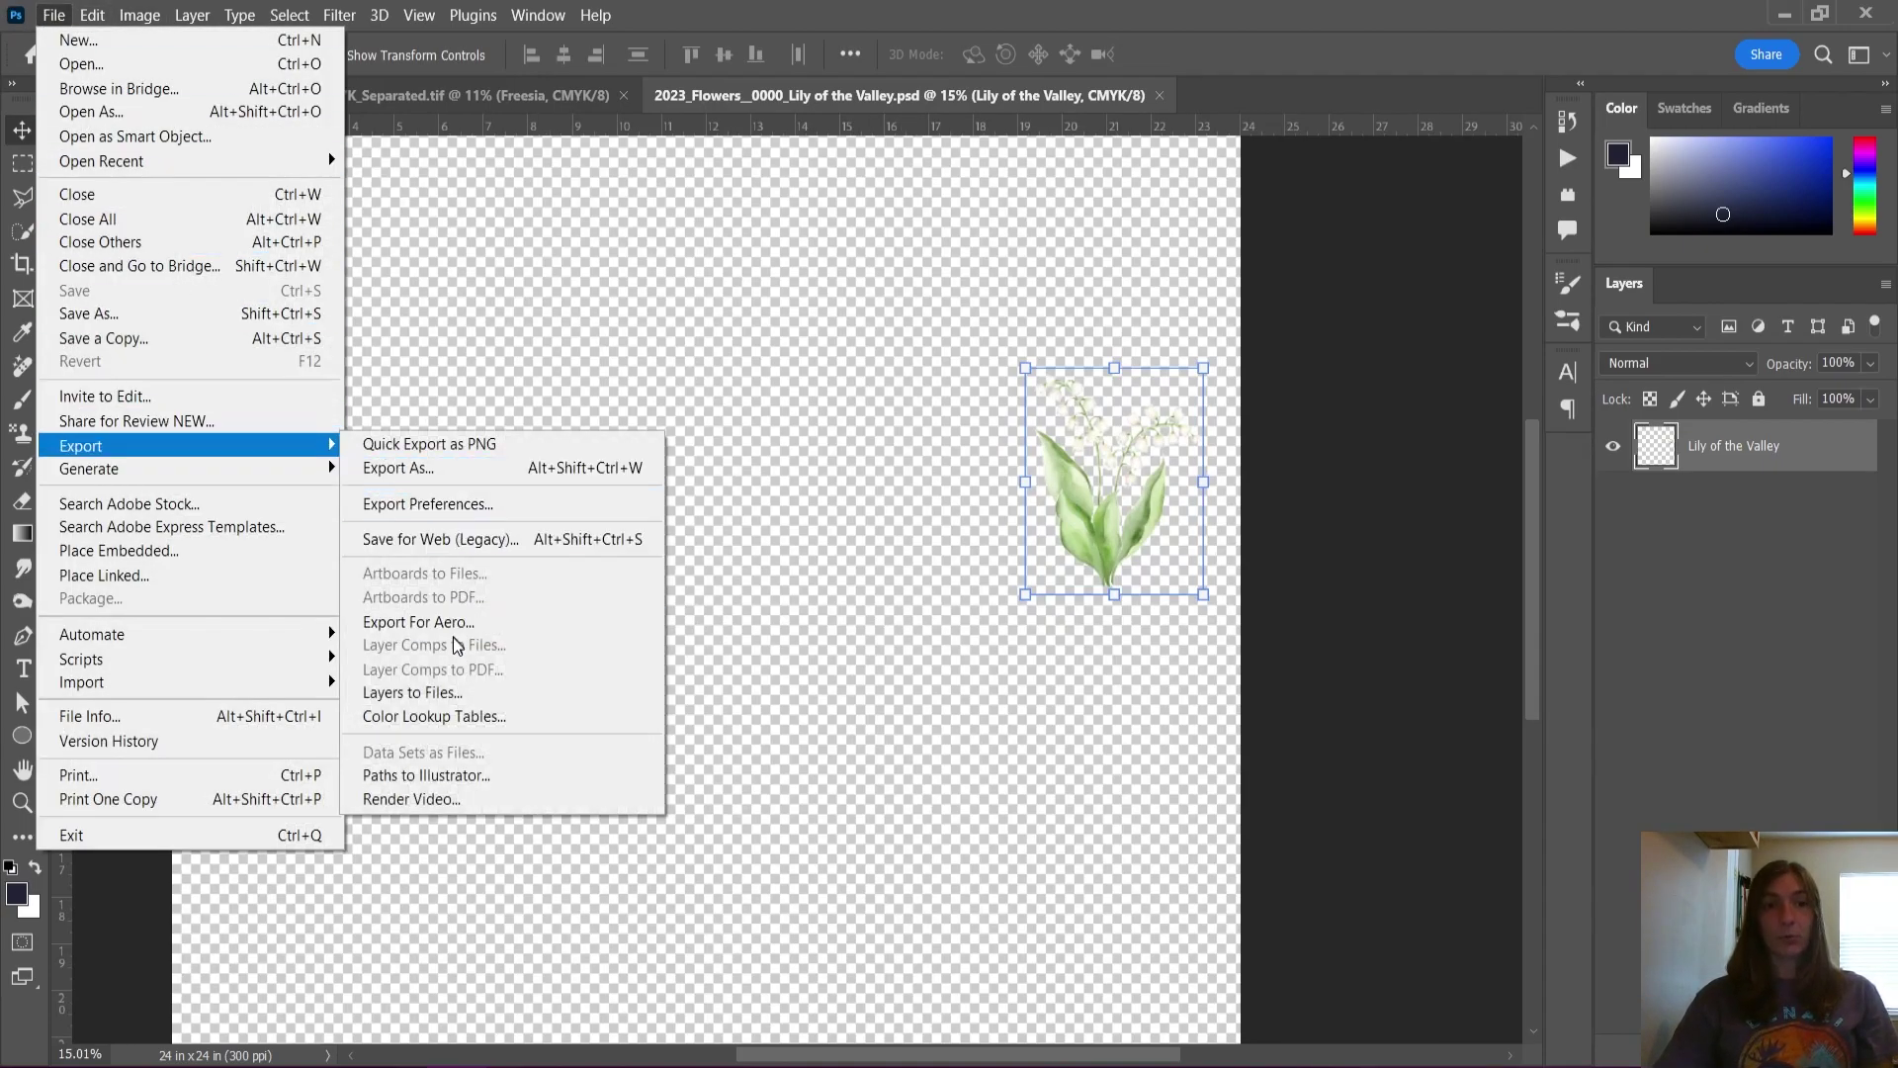
click(452, 689)
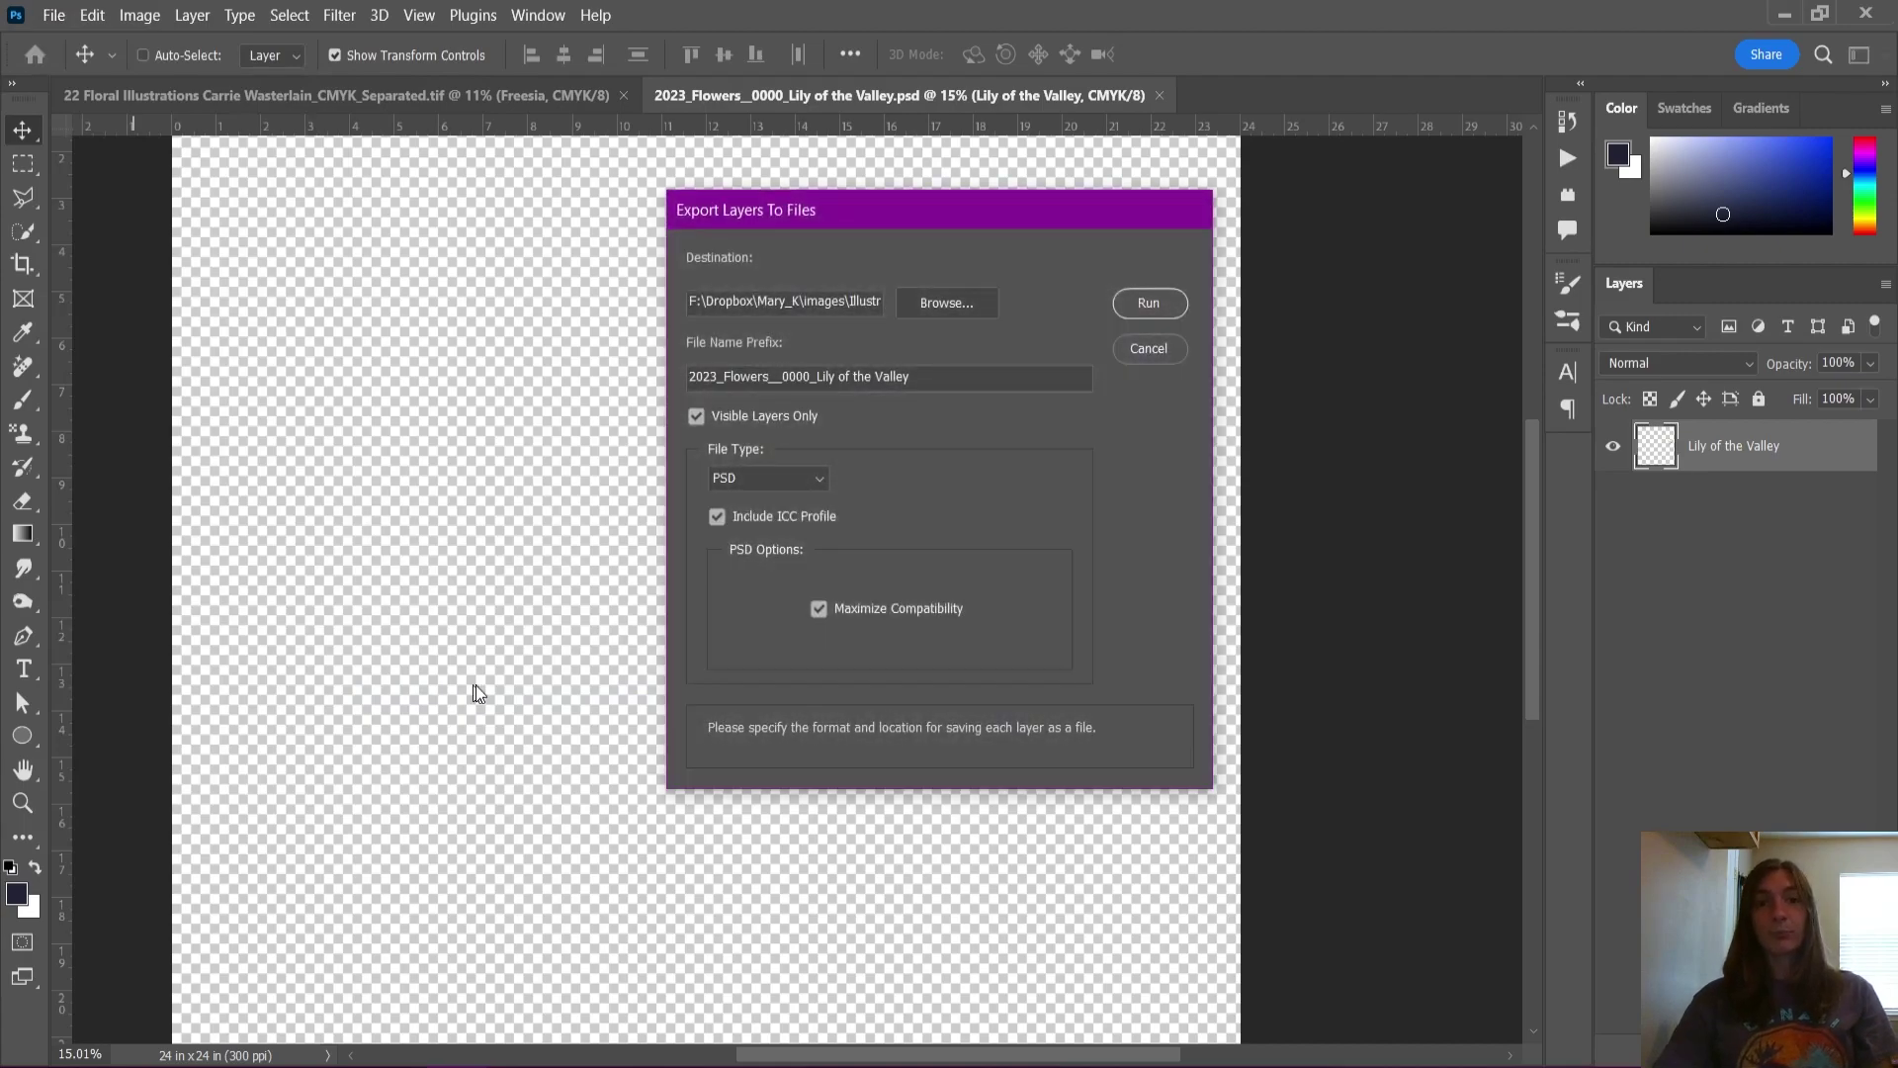
click(753, 482)
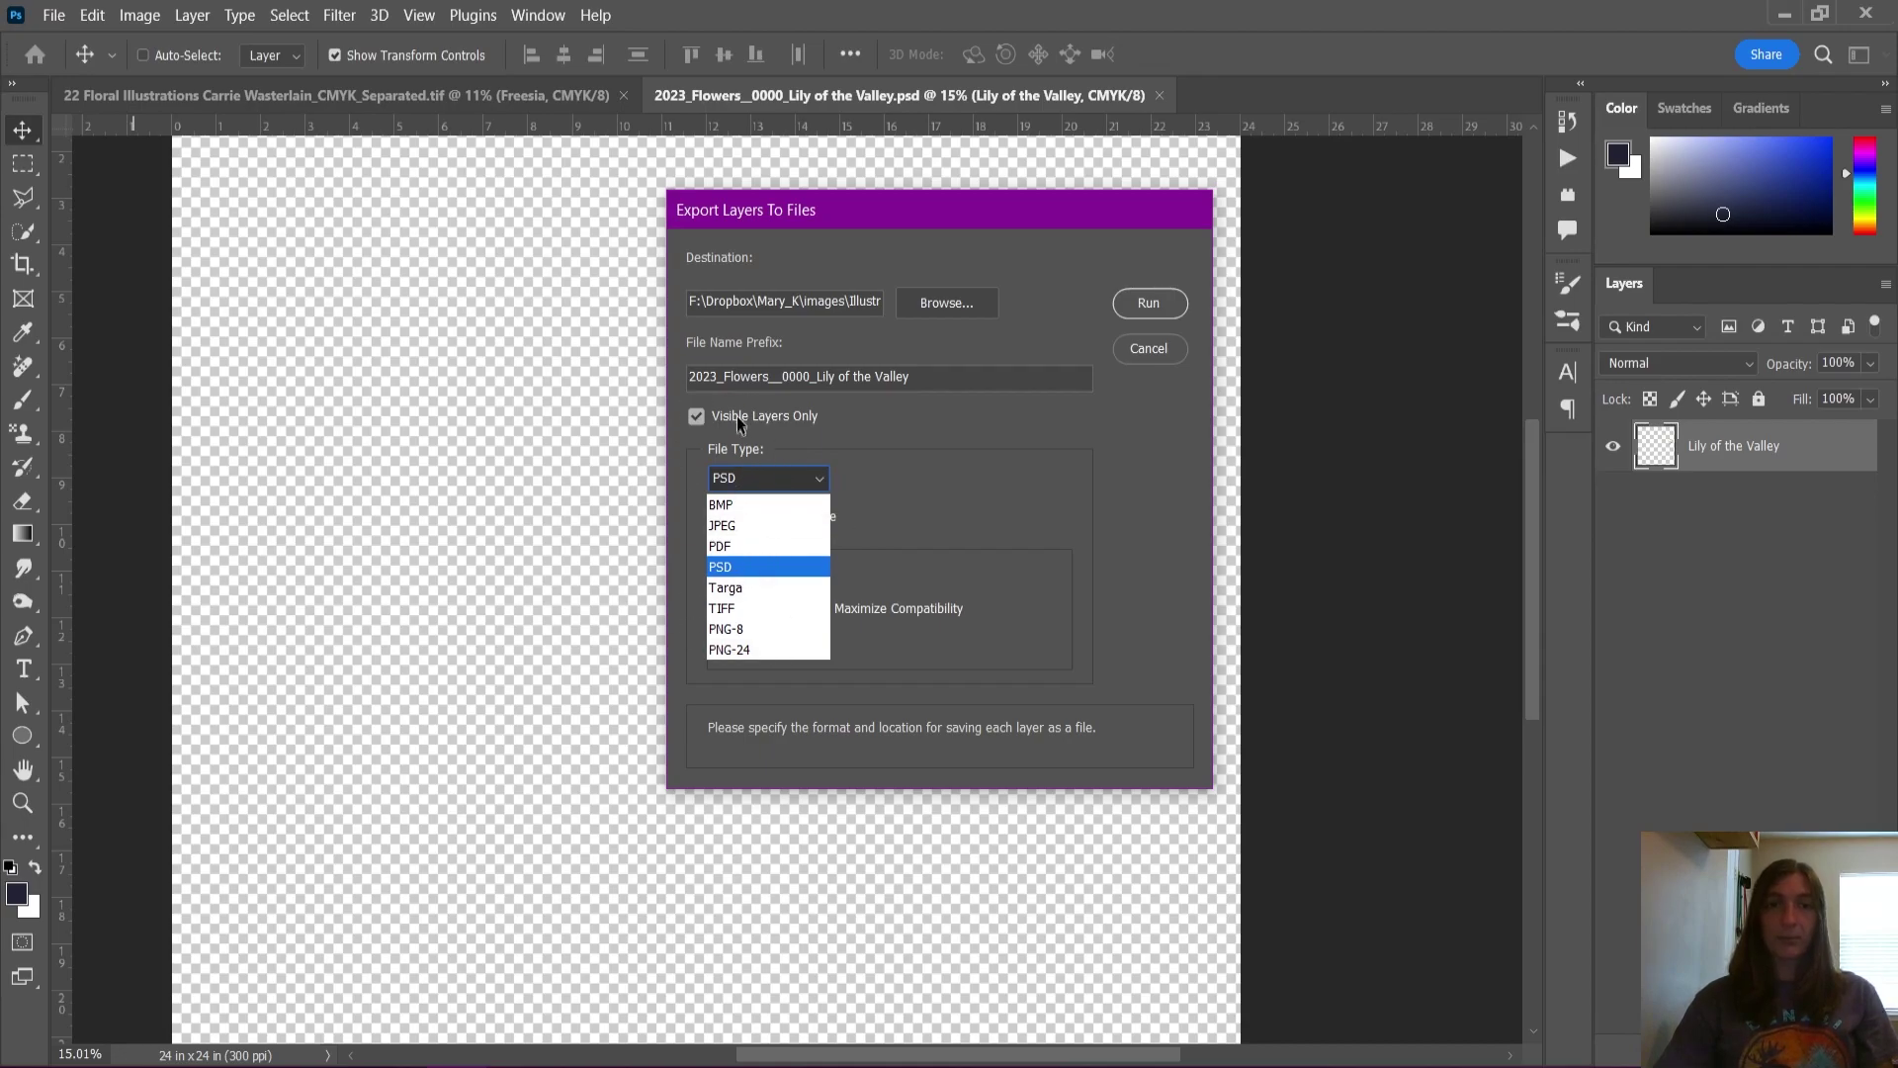
click(838, 418)
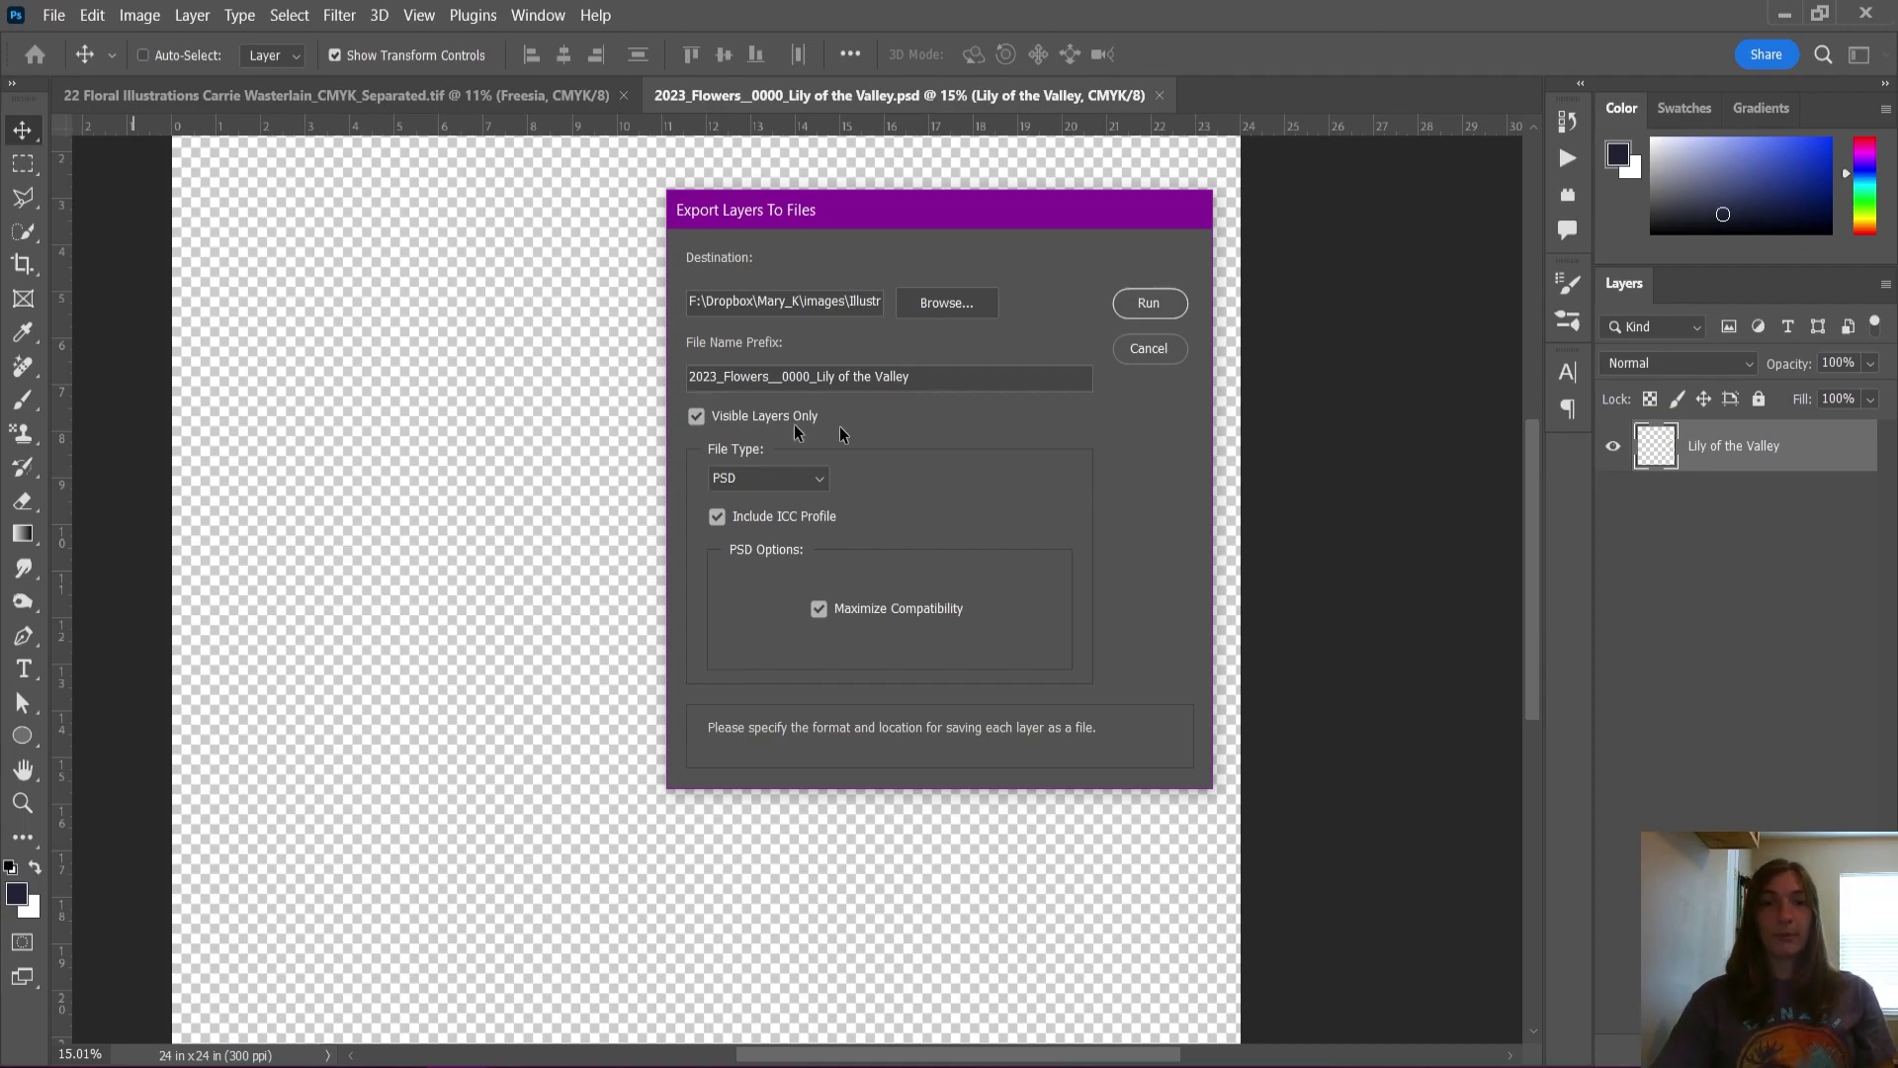
click(1137, 352)
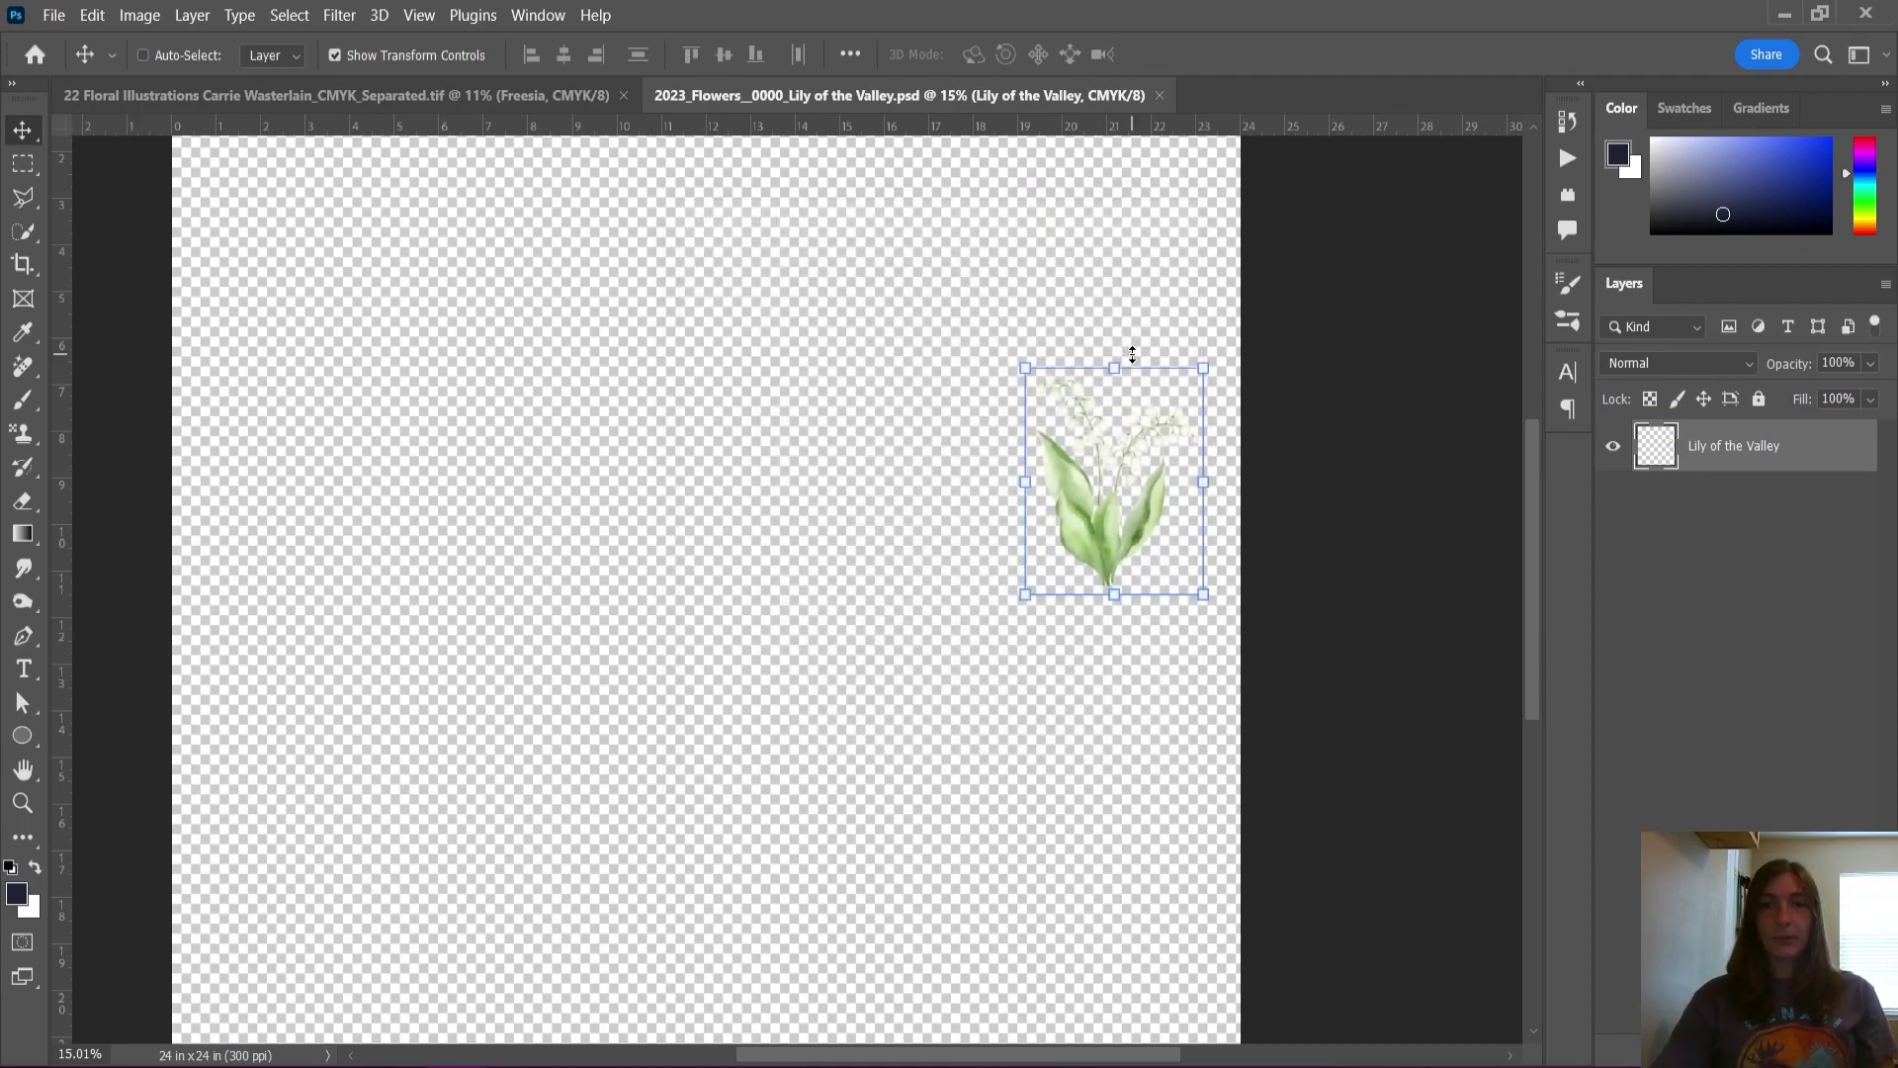
scroll(1137, 464, up, 5)
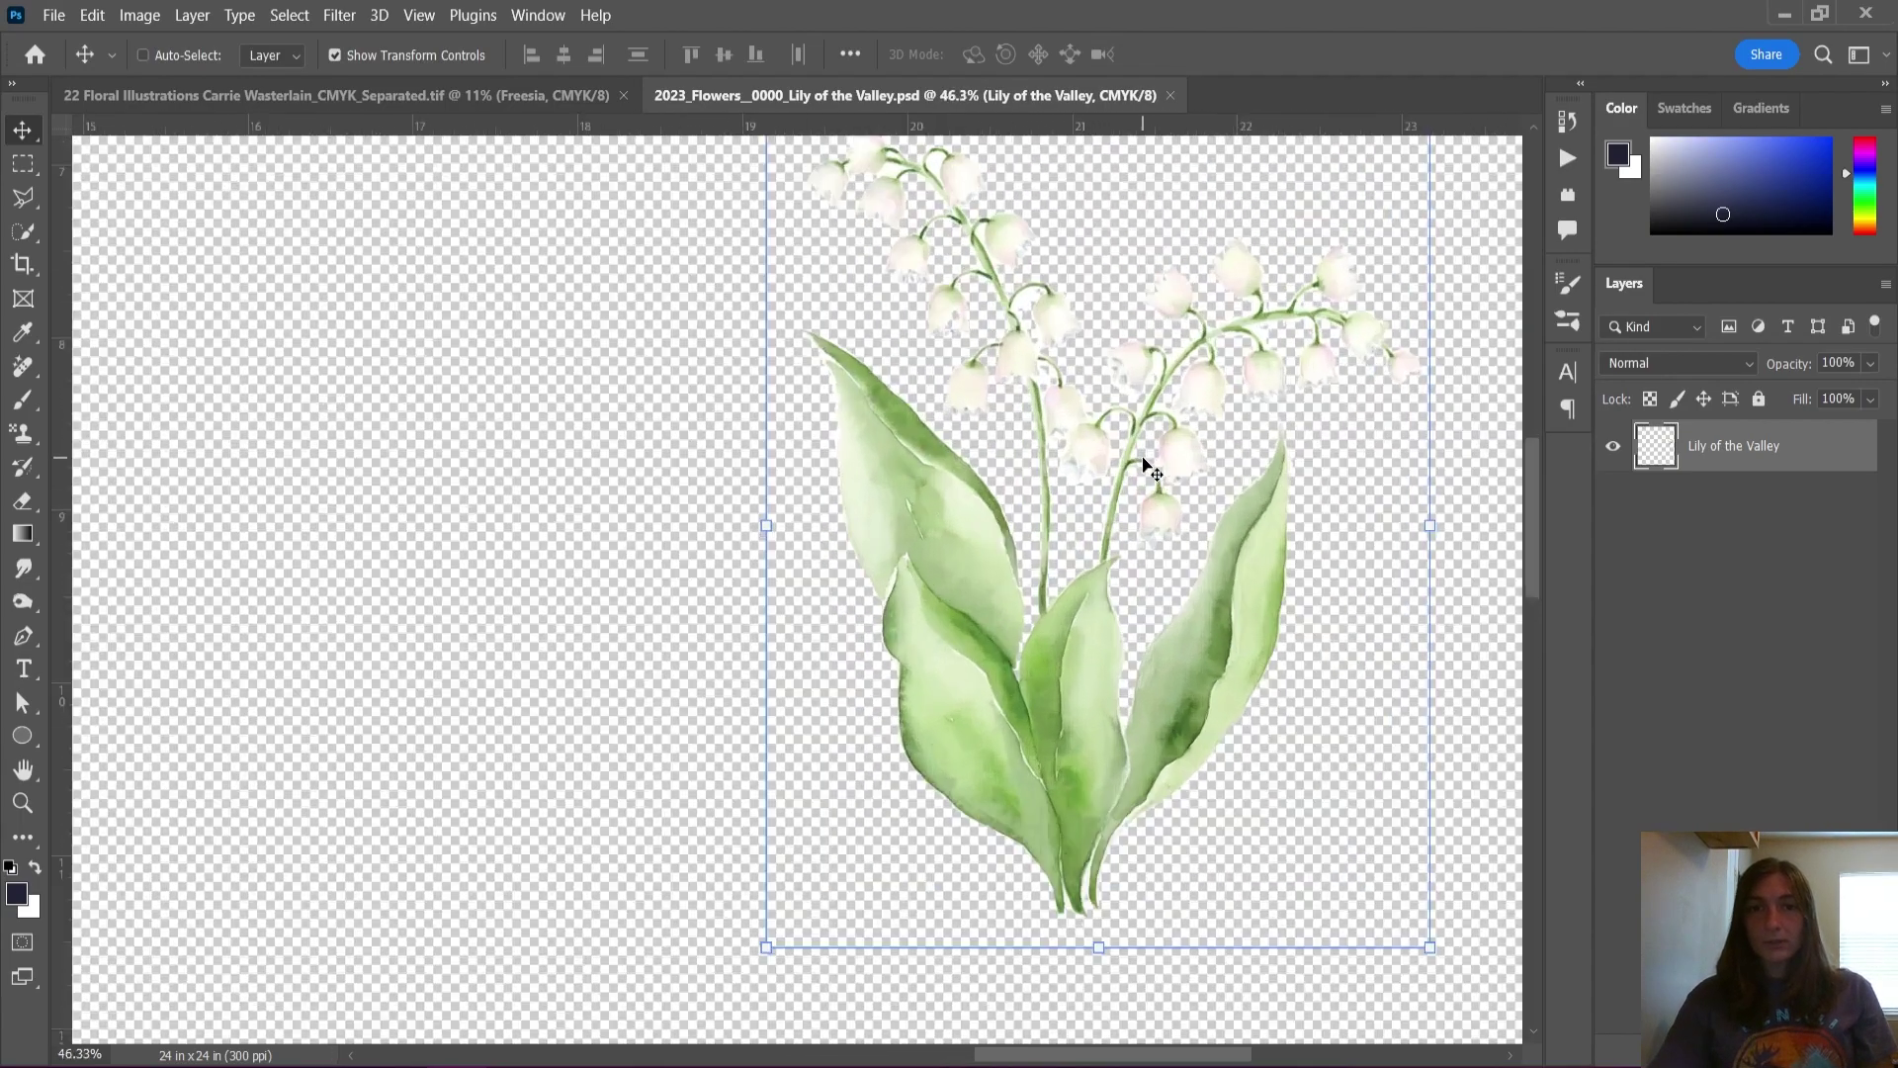
scroll(1145, 465, down, 8)
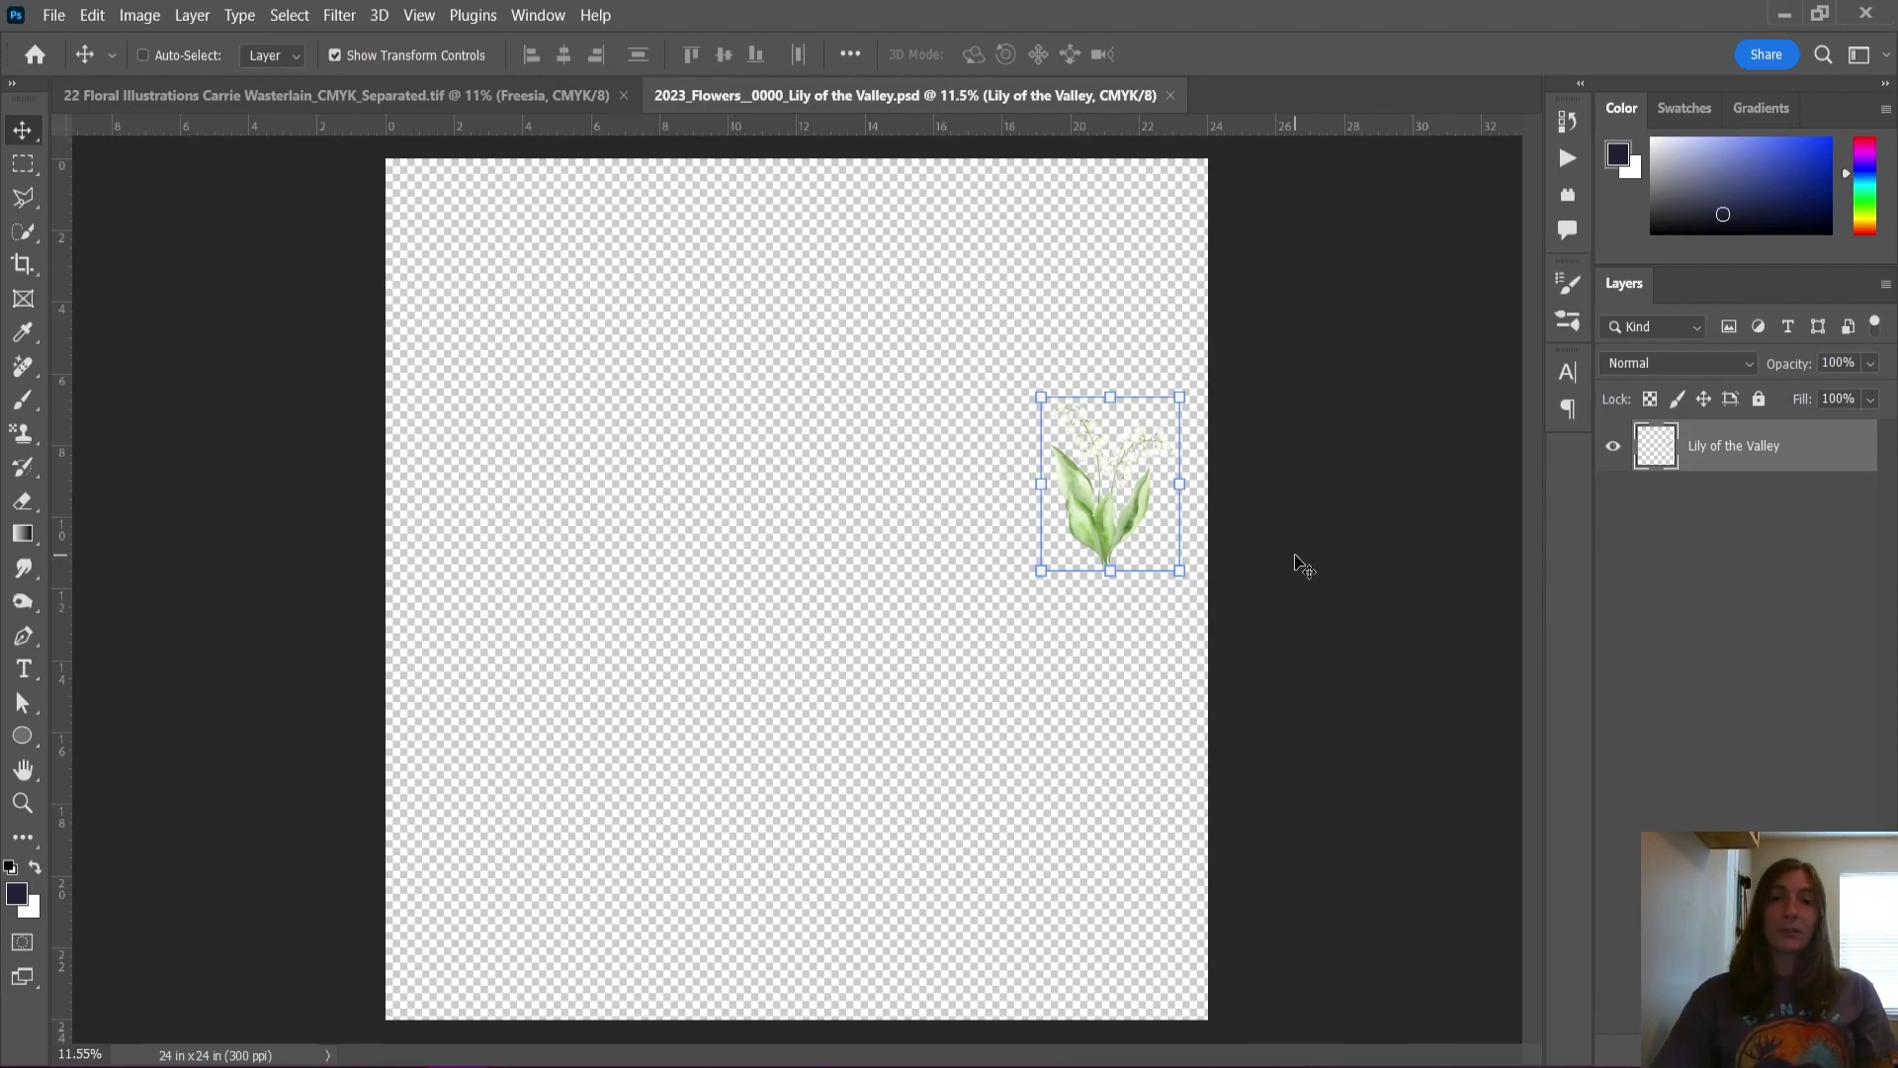
Step: Show the Actions panel and start a new action named Trim Blank Pixels in Default Actions
click(526, 16)
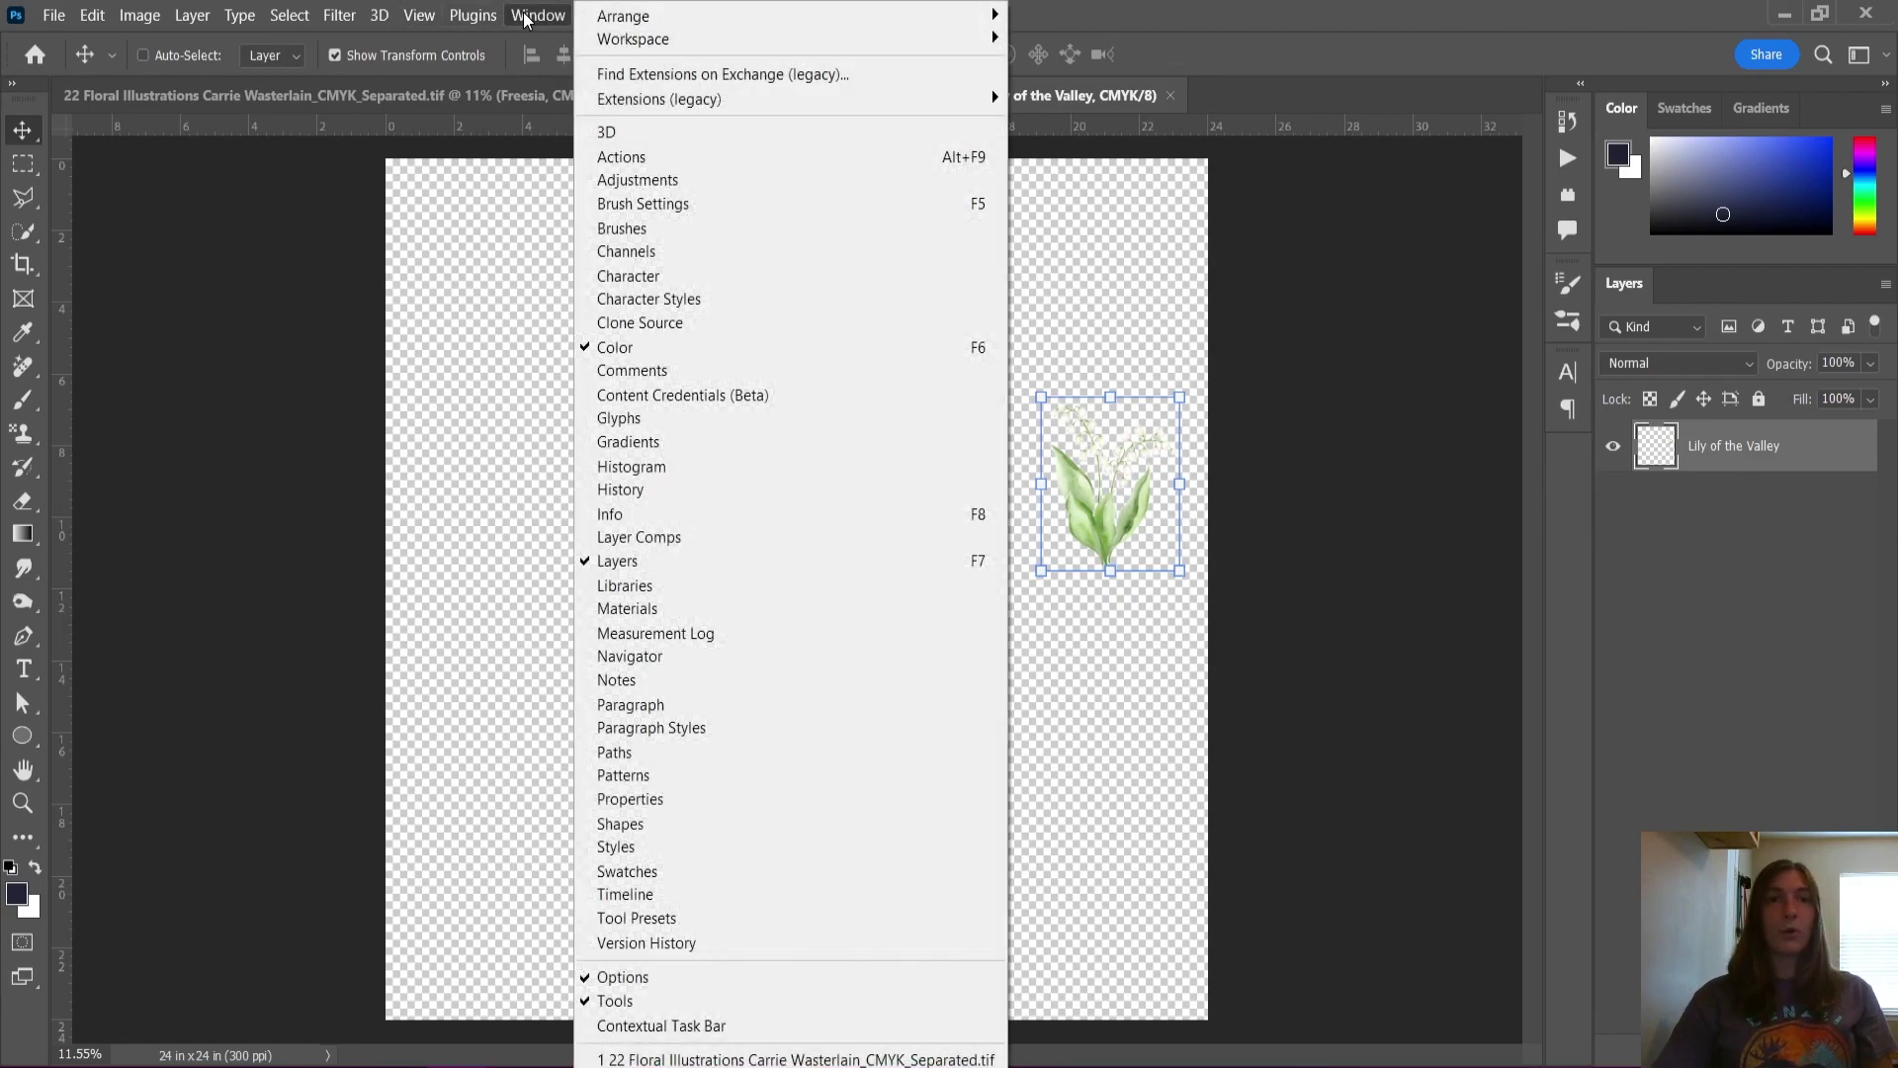
click(684, 158)
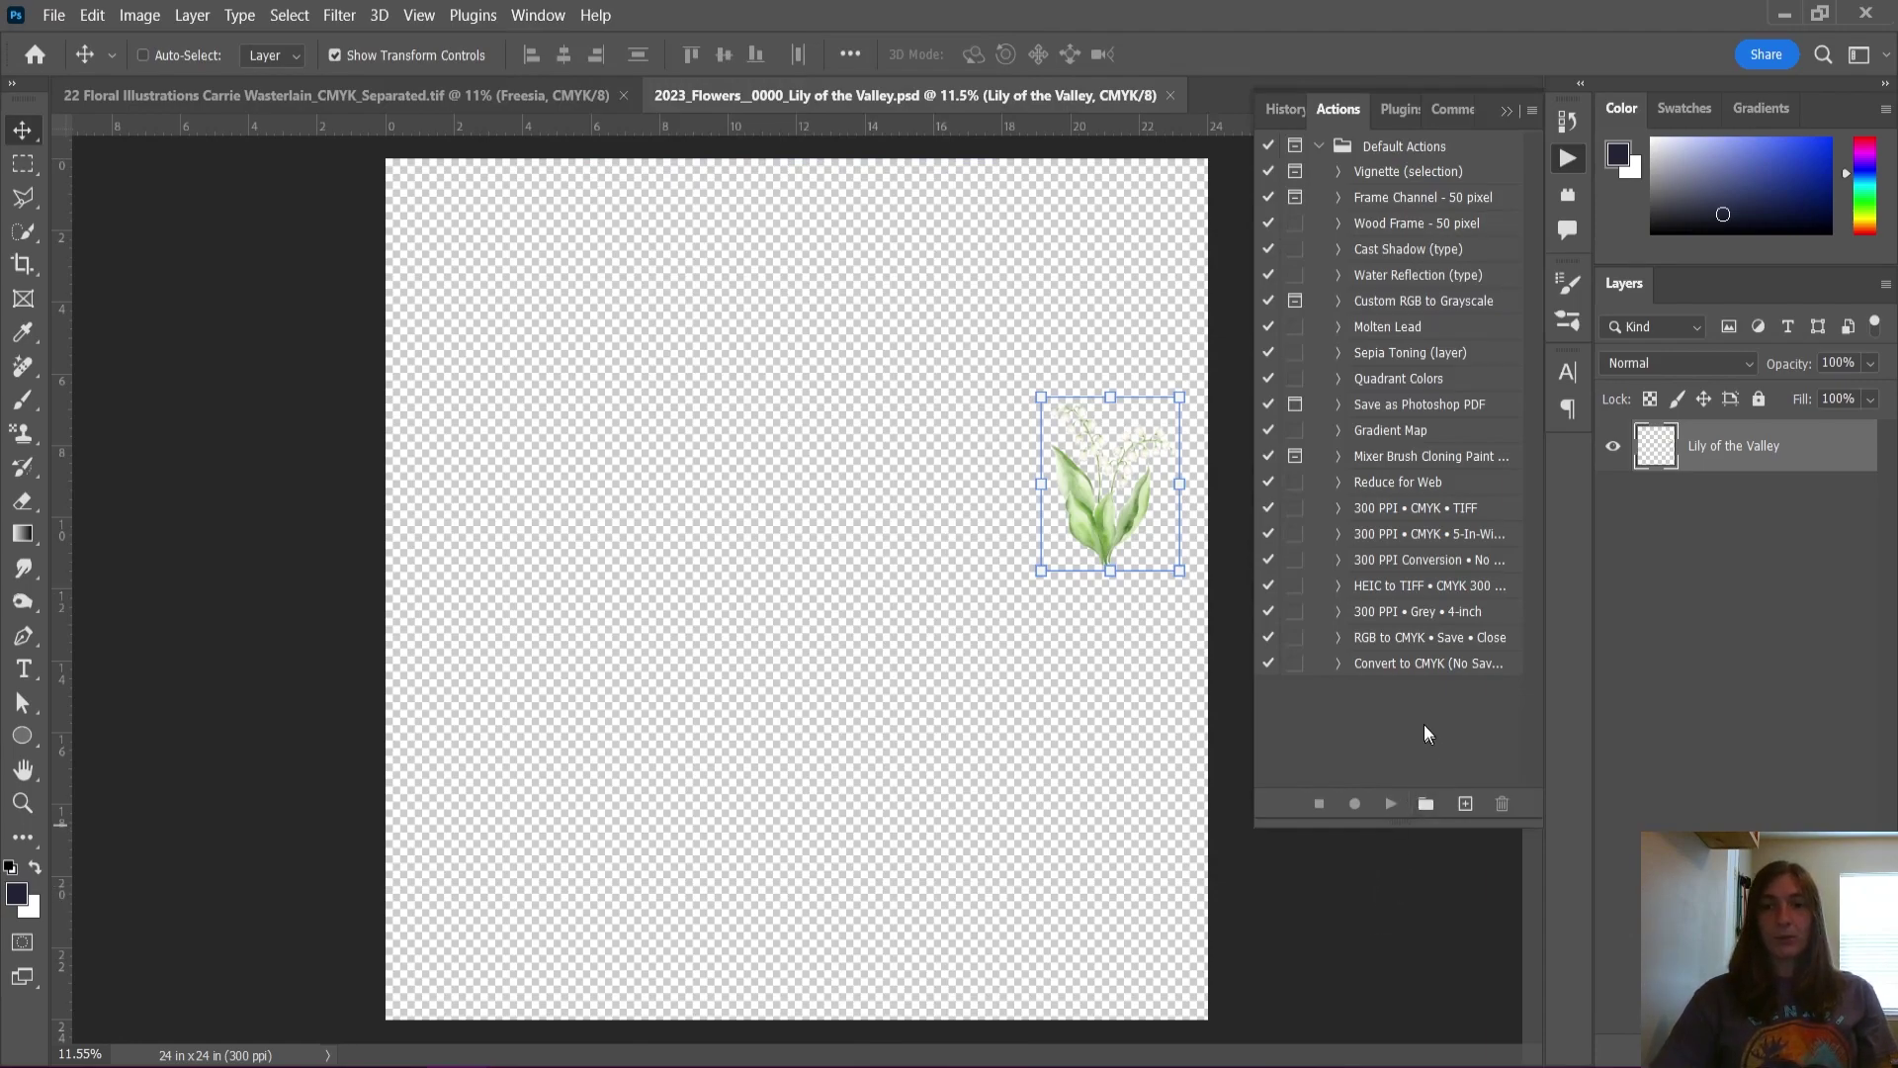
click(1465, 803)
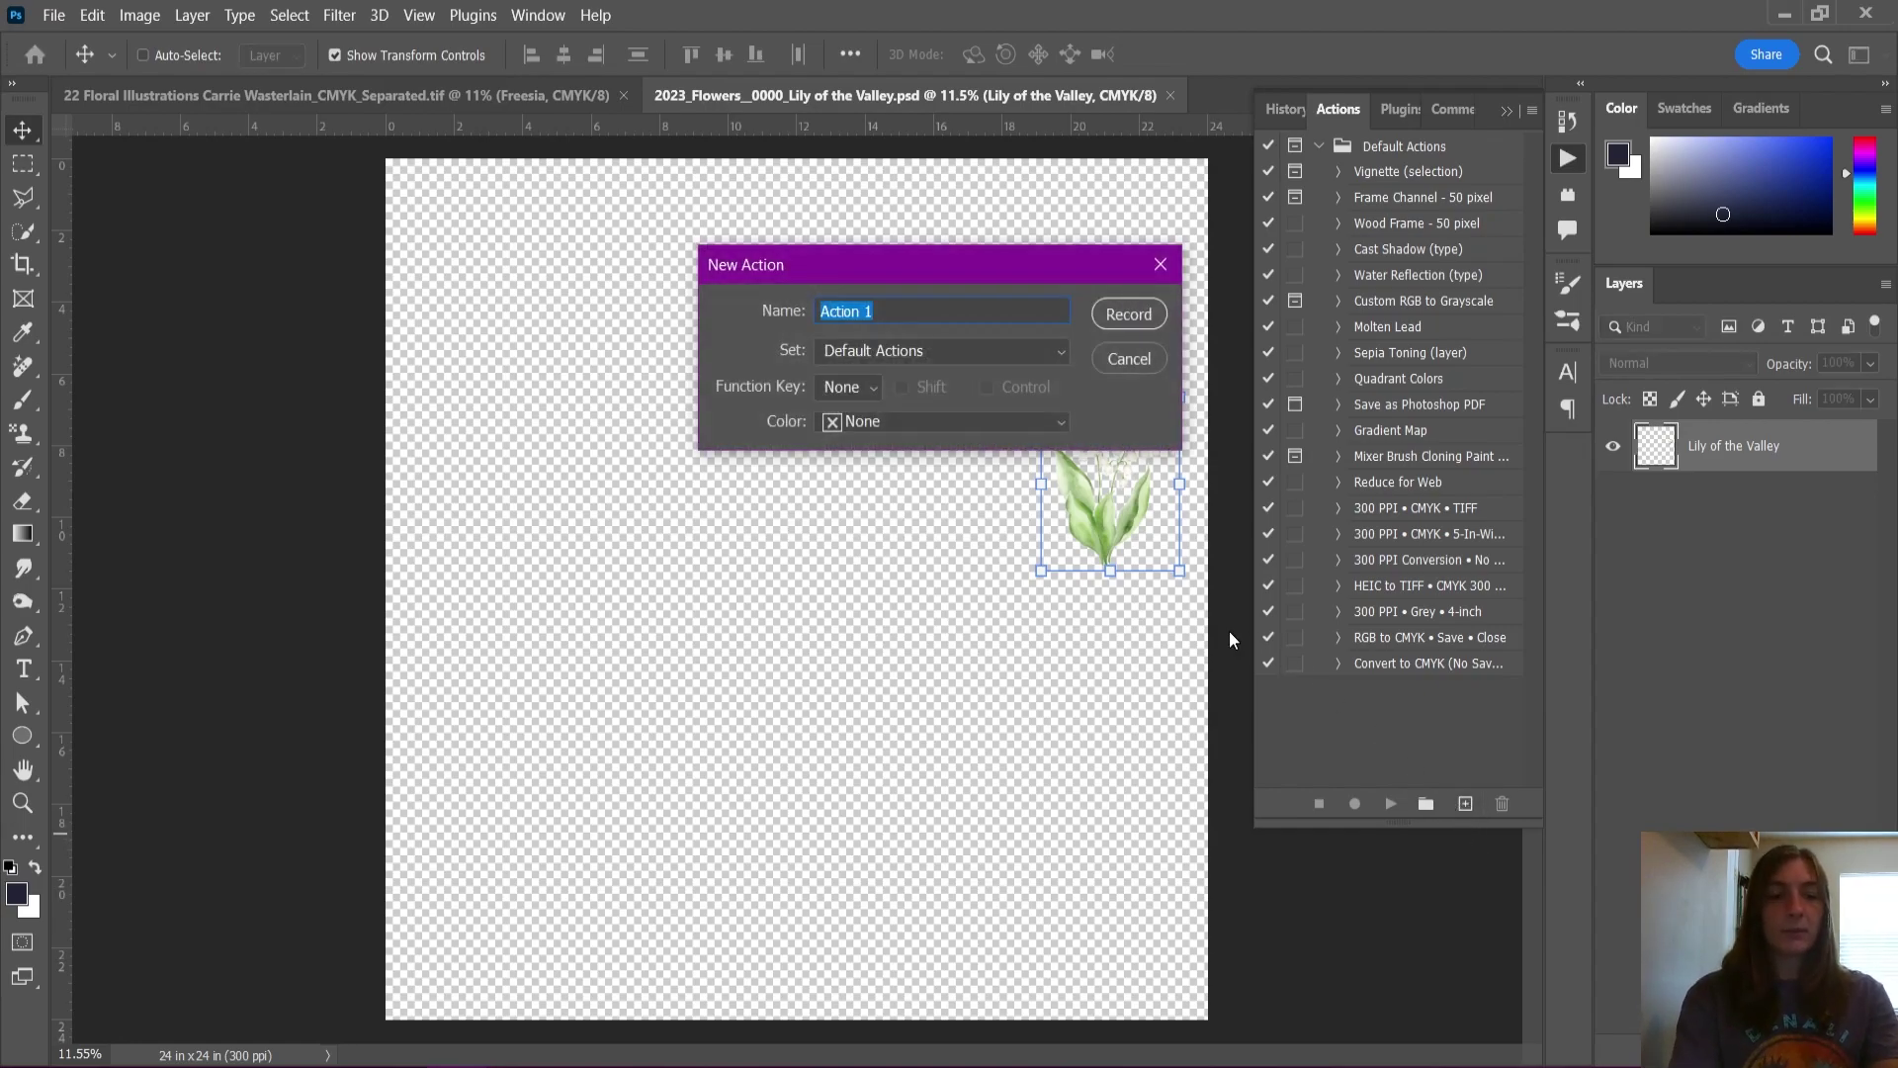
text(Trim Blank Pixels)
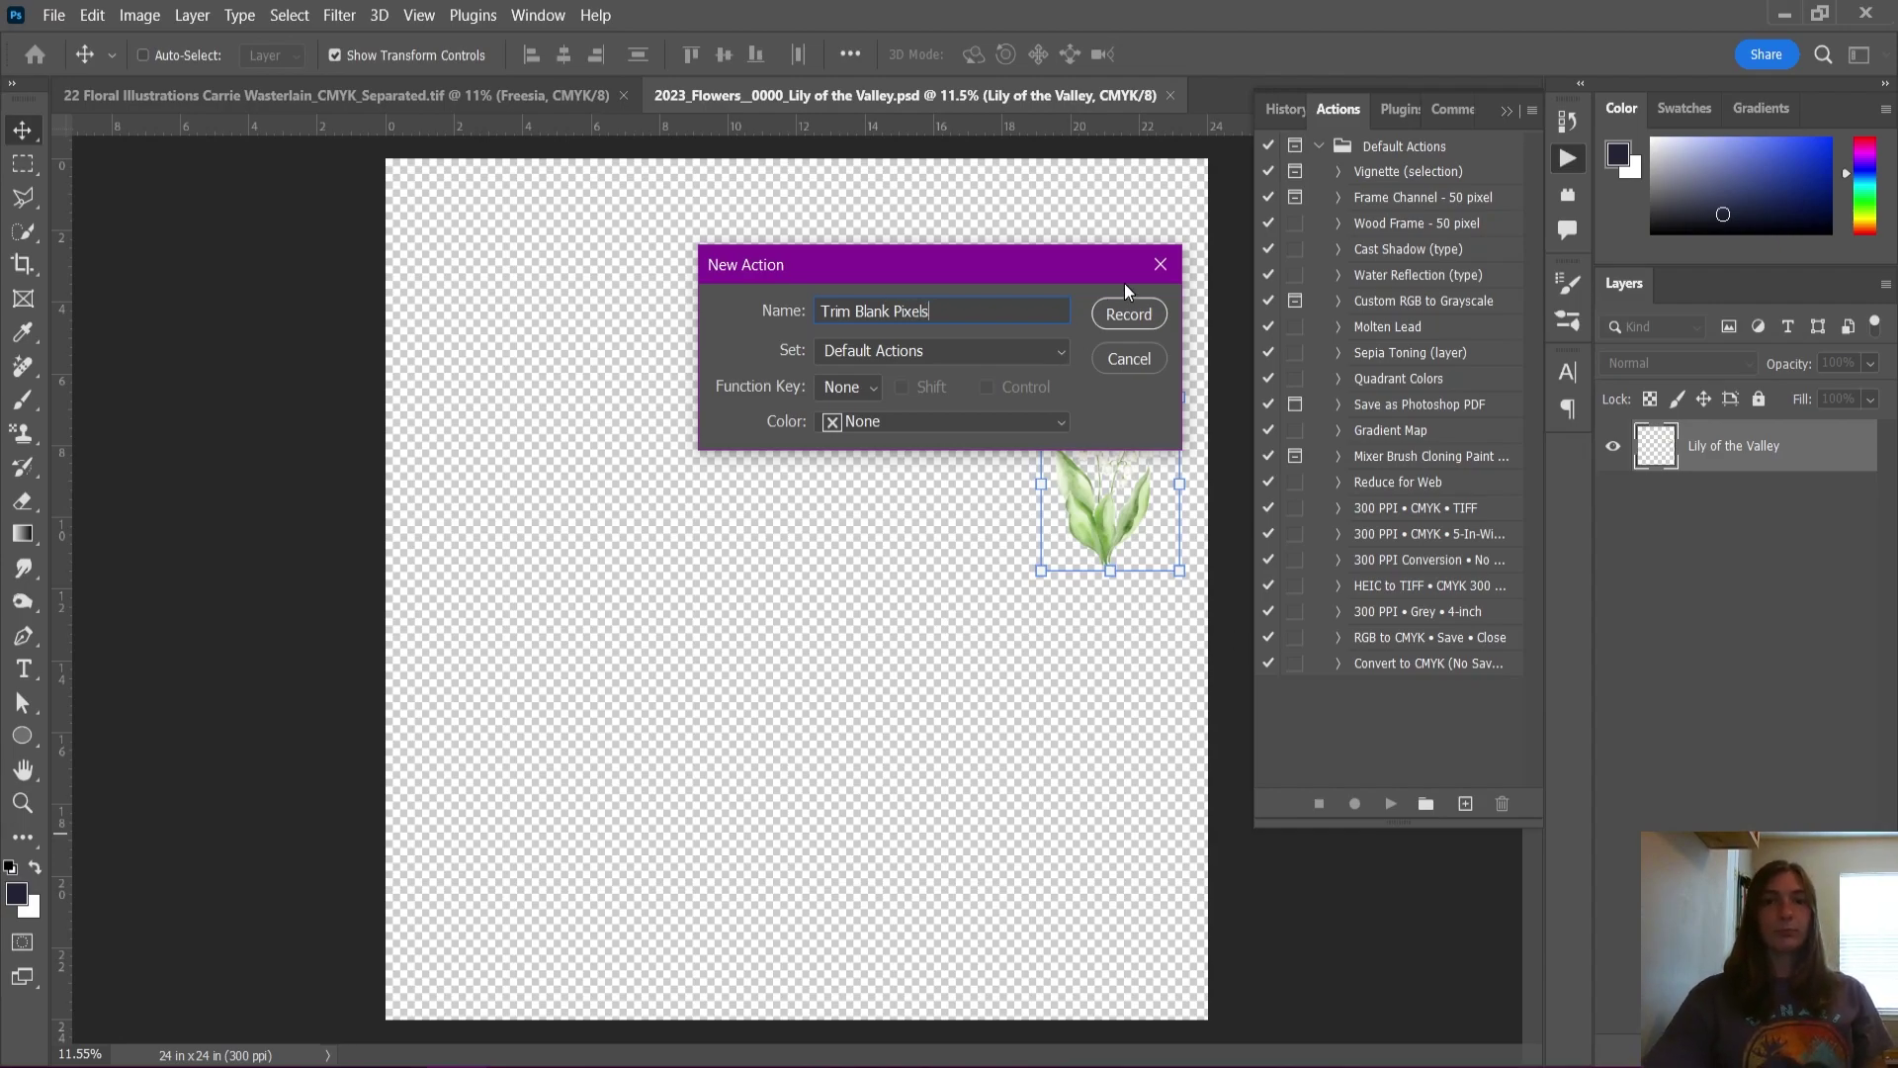
Step: Record trimming the lily document's transparent pixels on all sides, then saving and closing it
click(1129, 311)
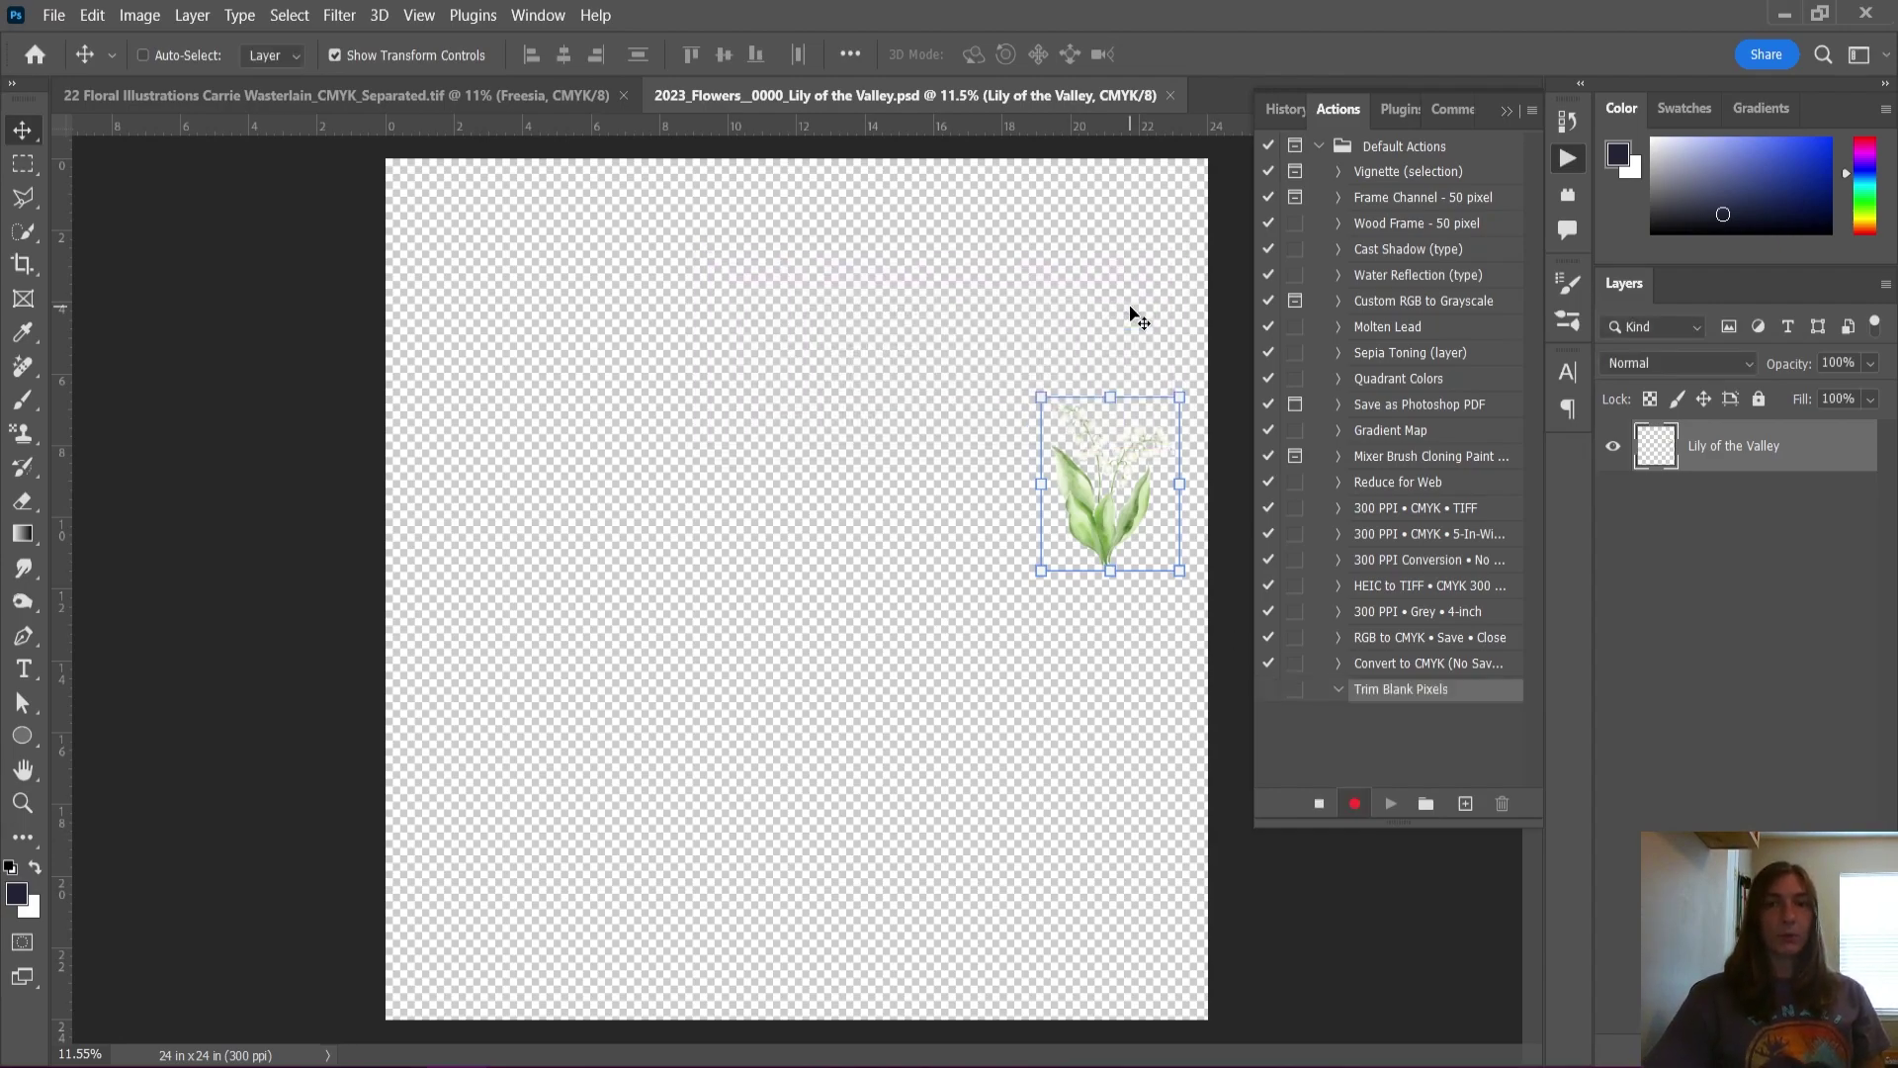
click(148, 23)
click(184, 288)
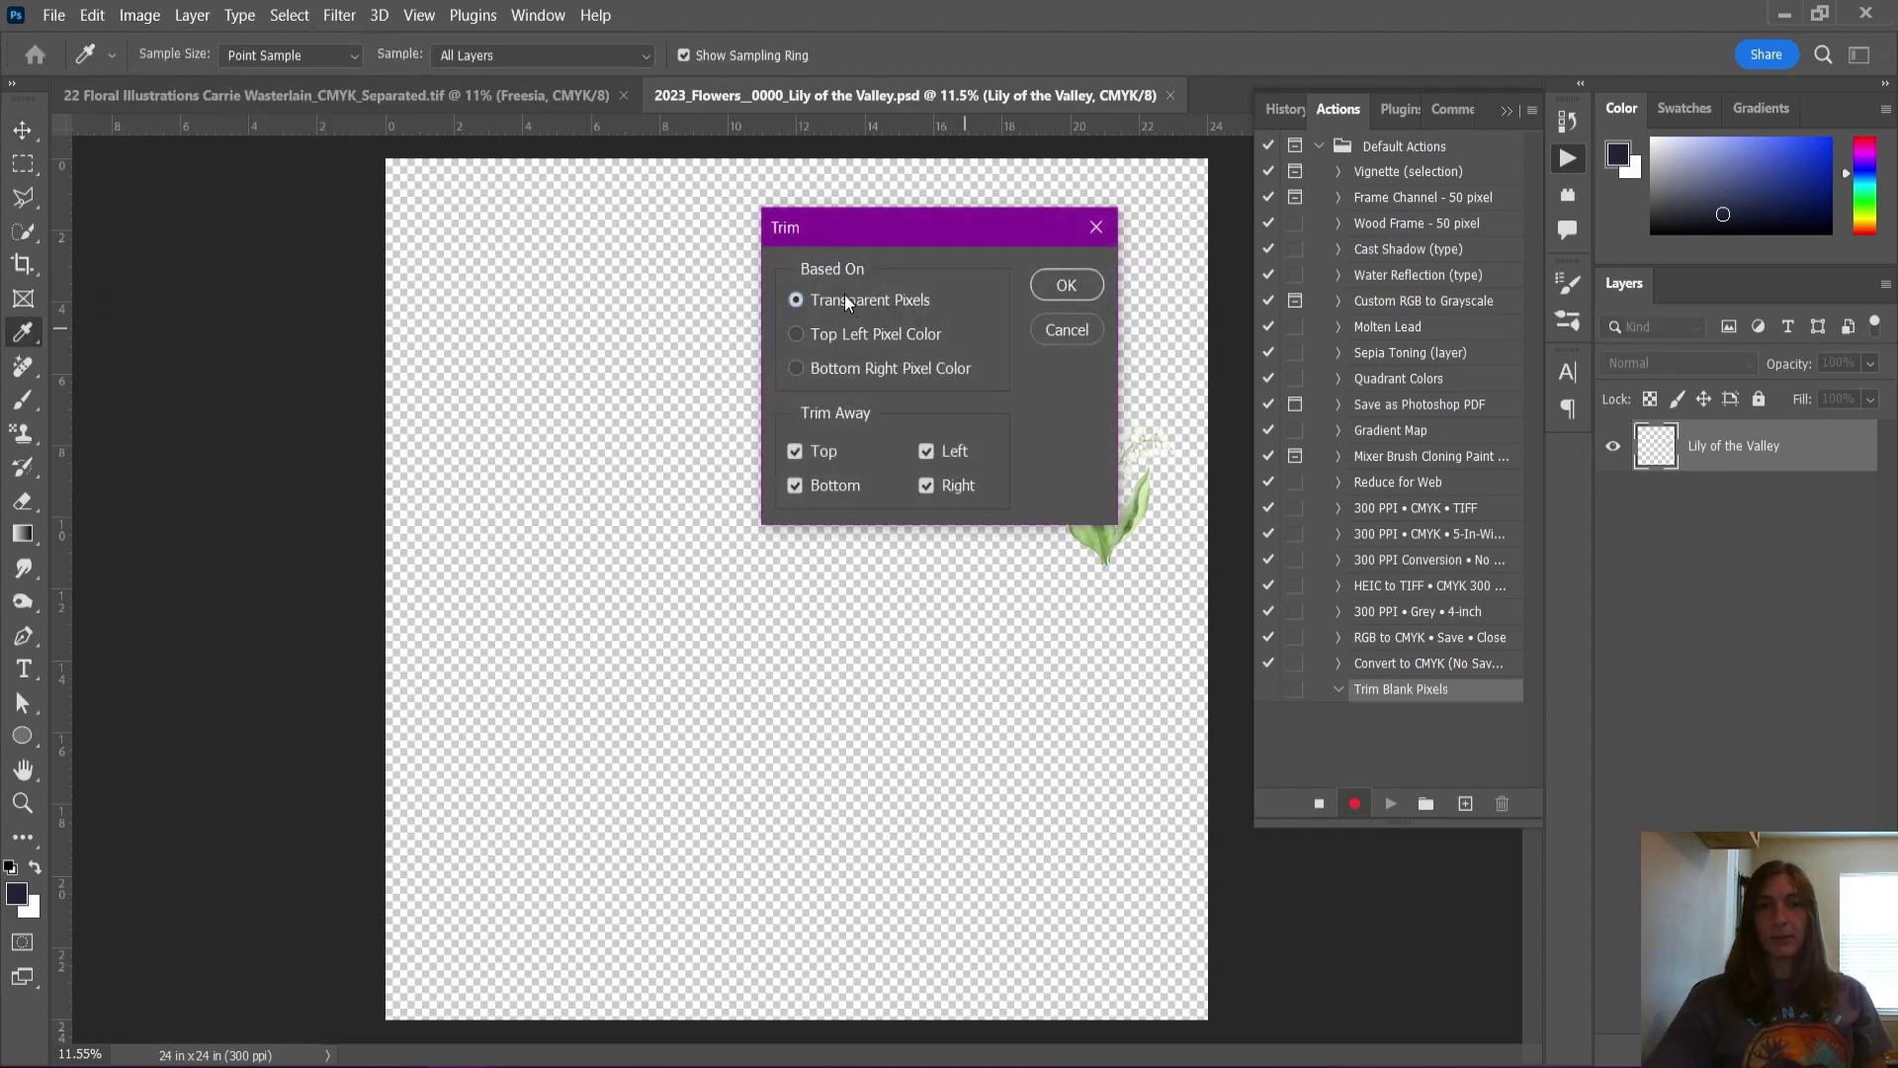
click(1066, 286)
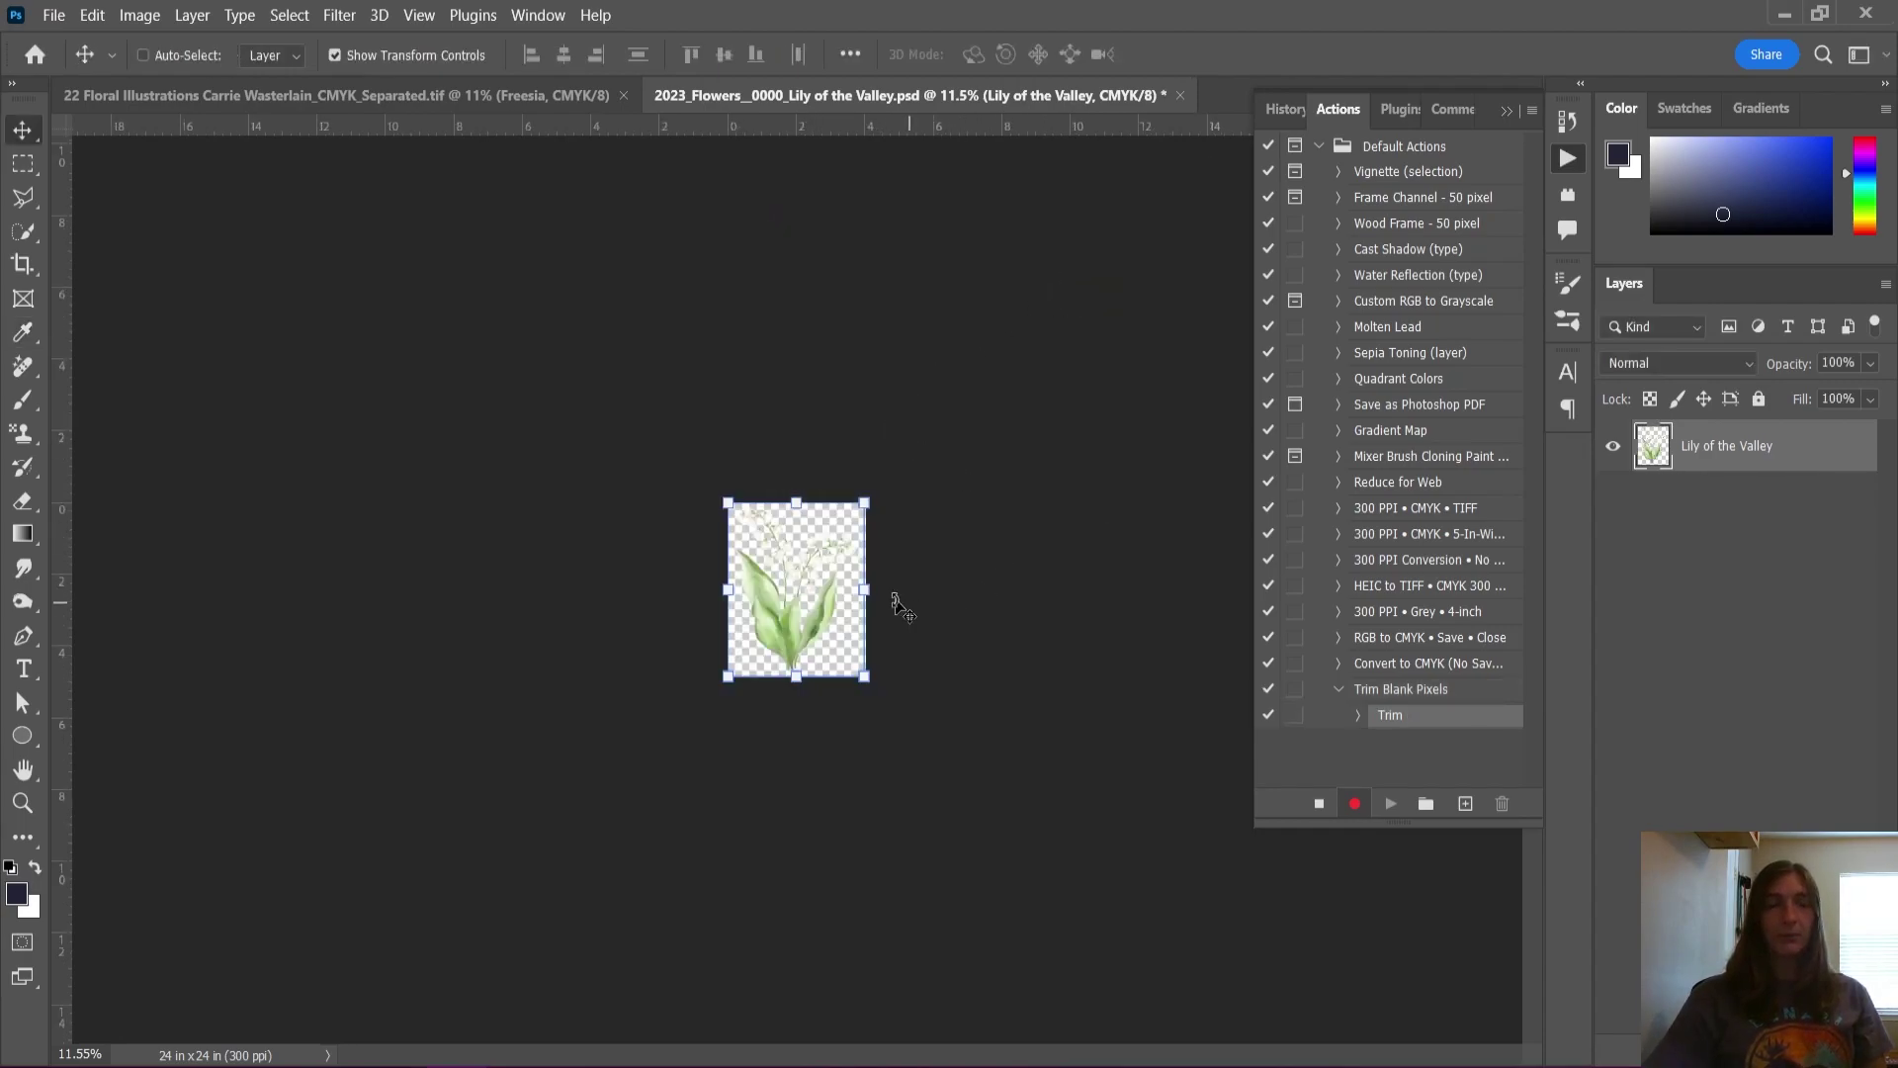
scroll(830, 618, up, 5)
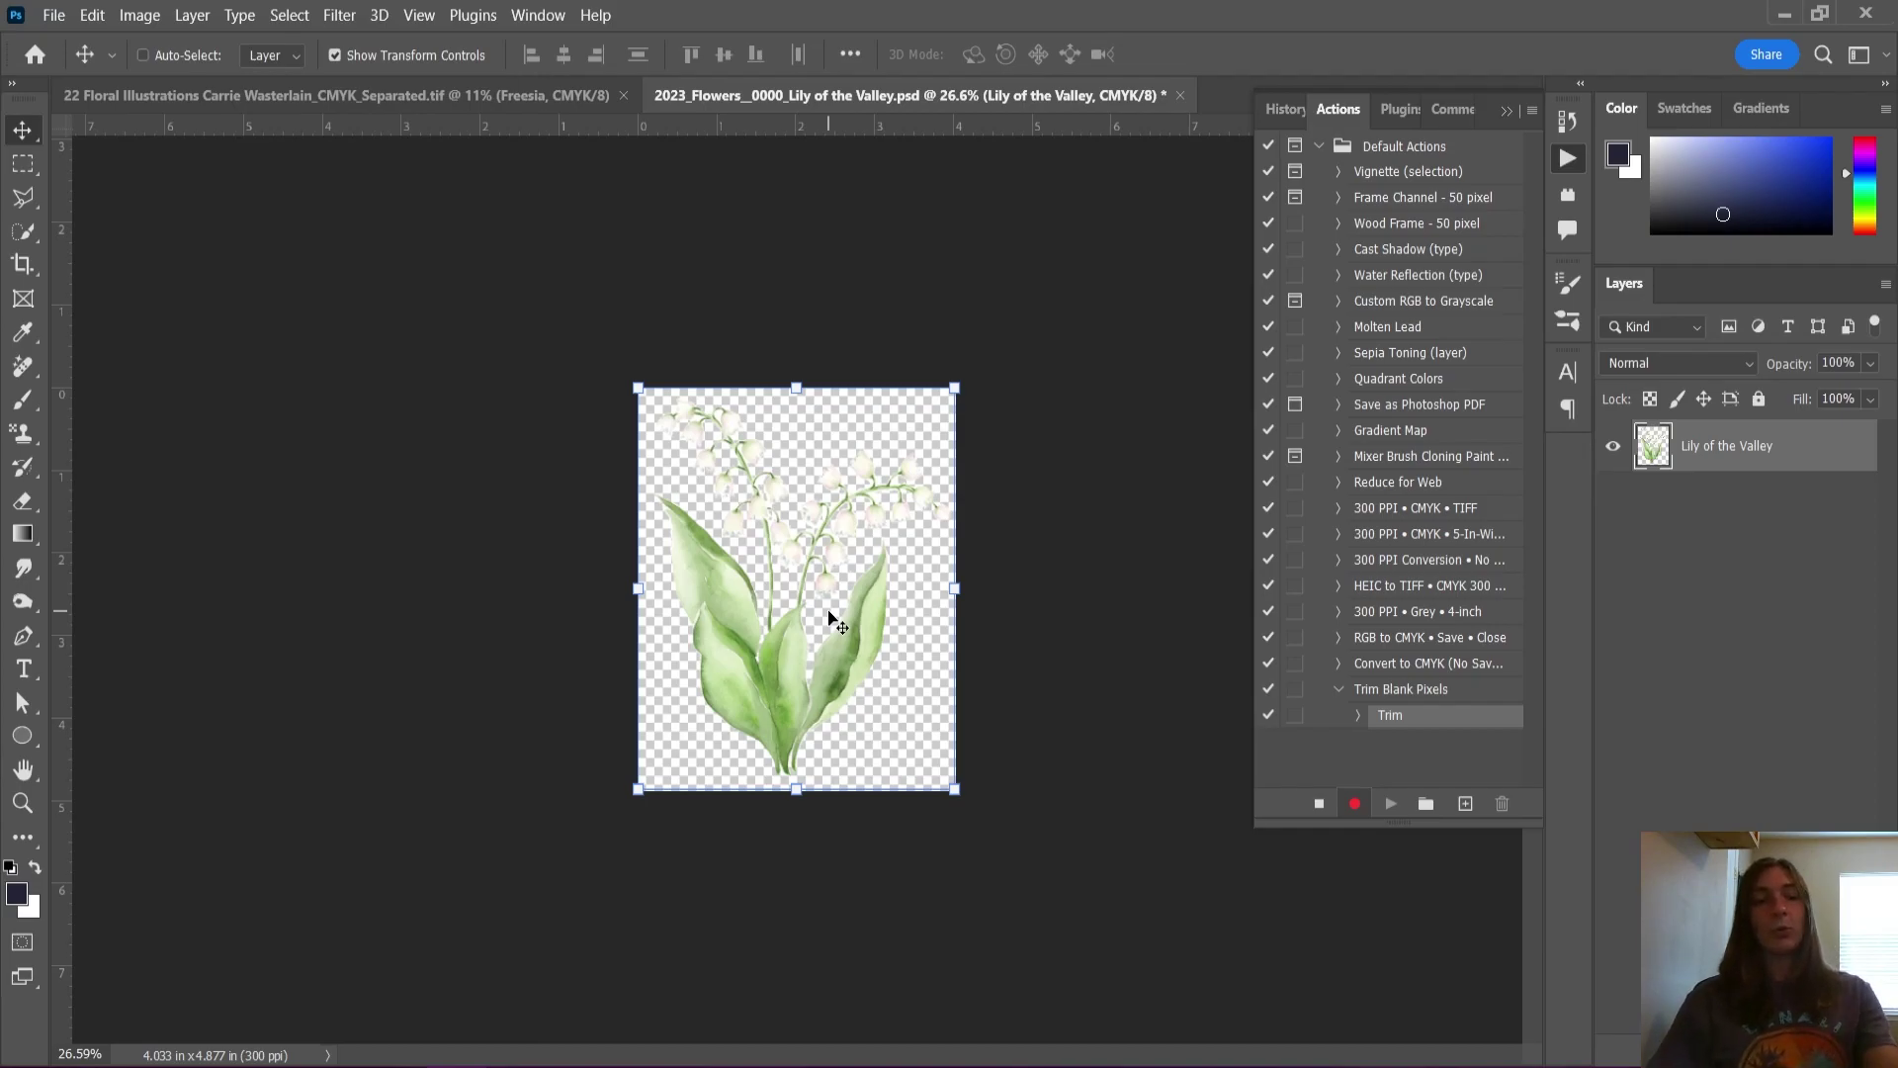
key(ctrl+s)
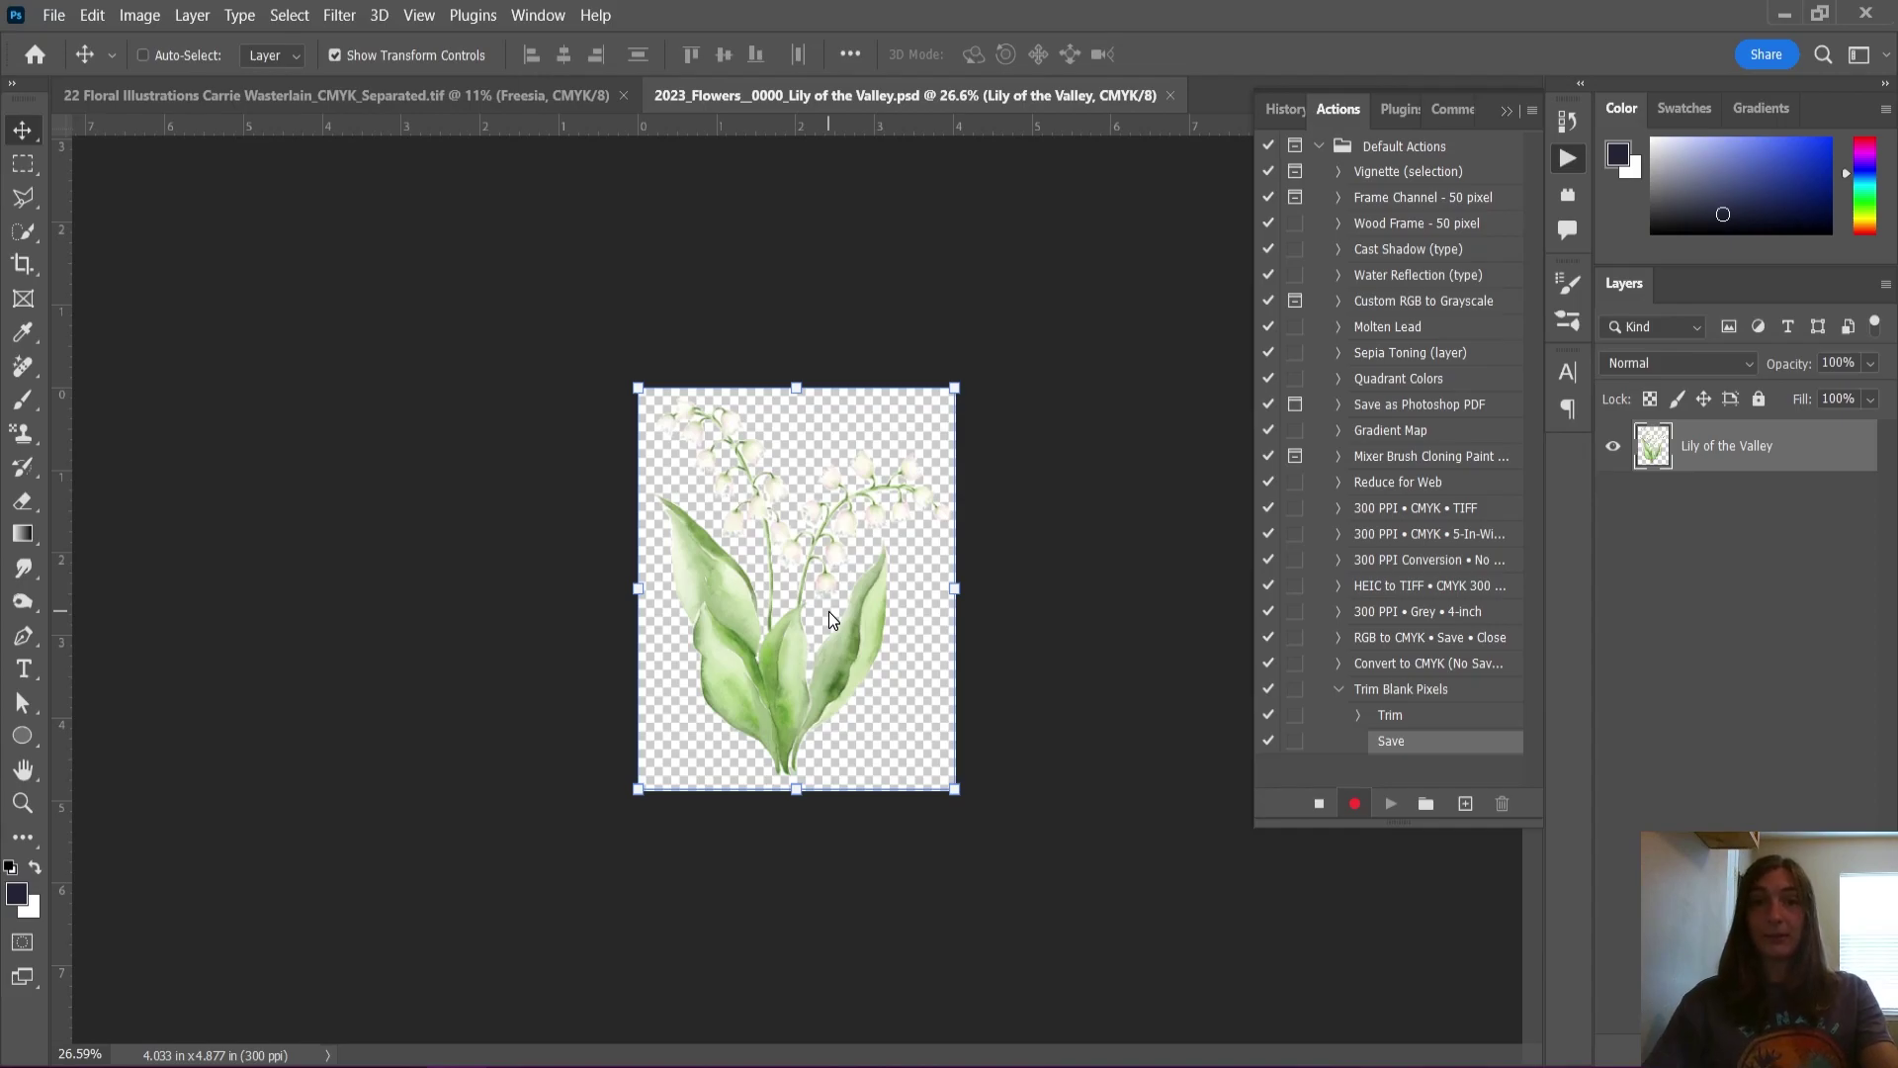
key(ctrl+w)
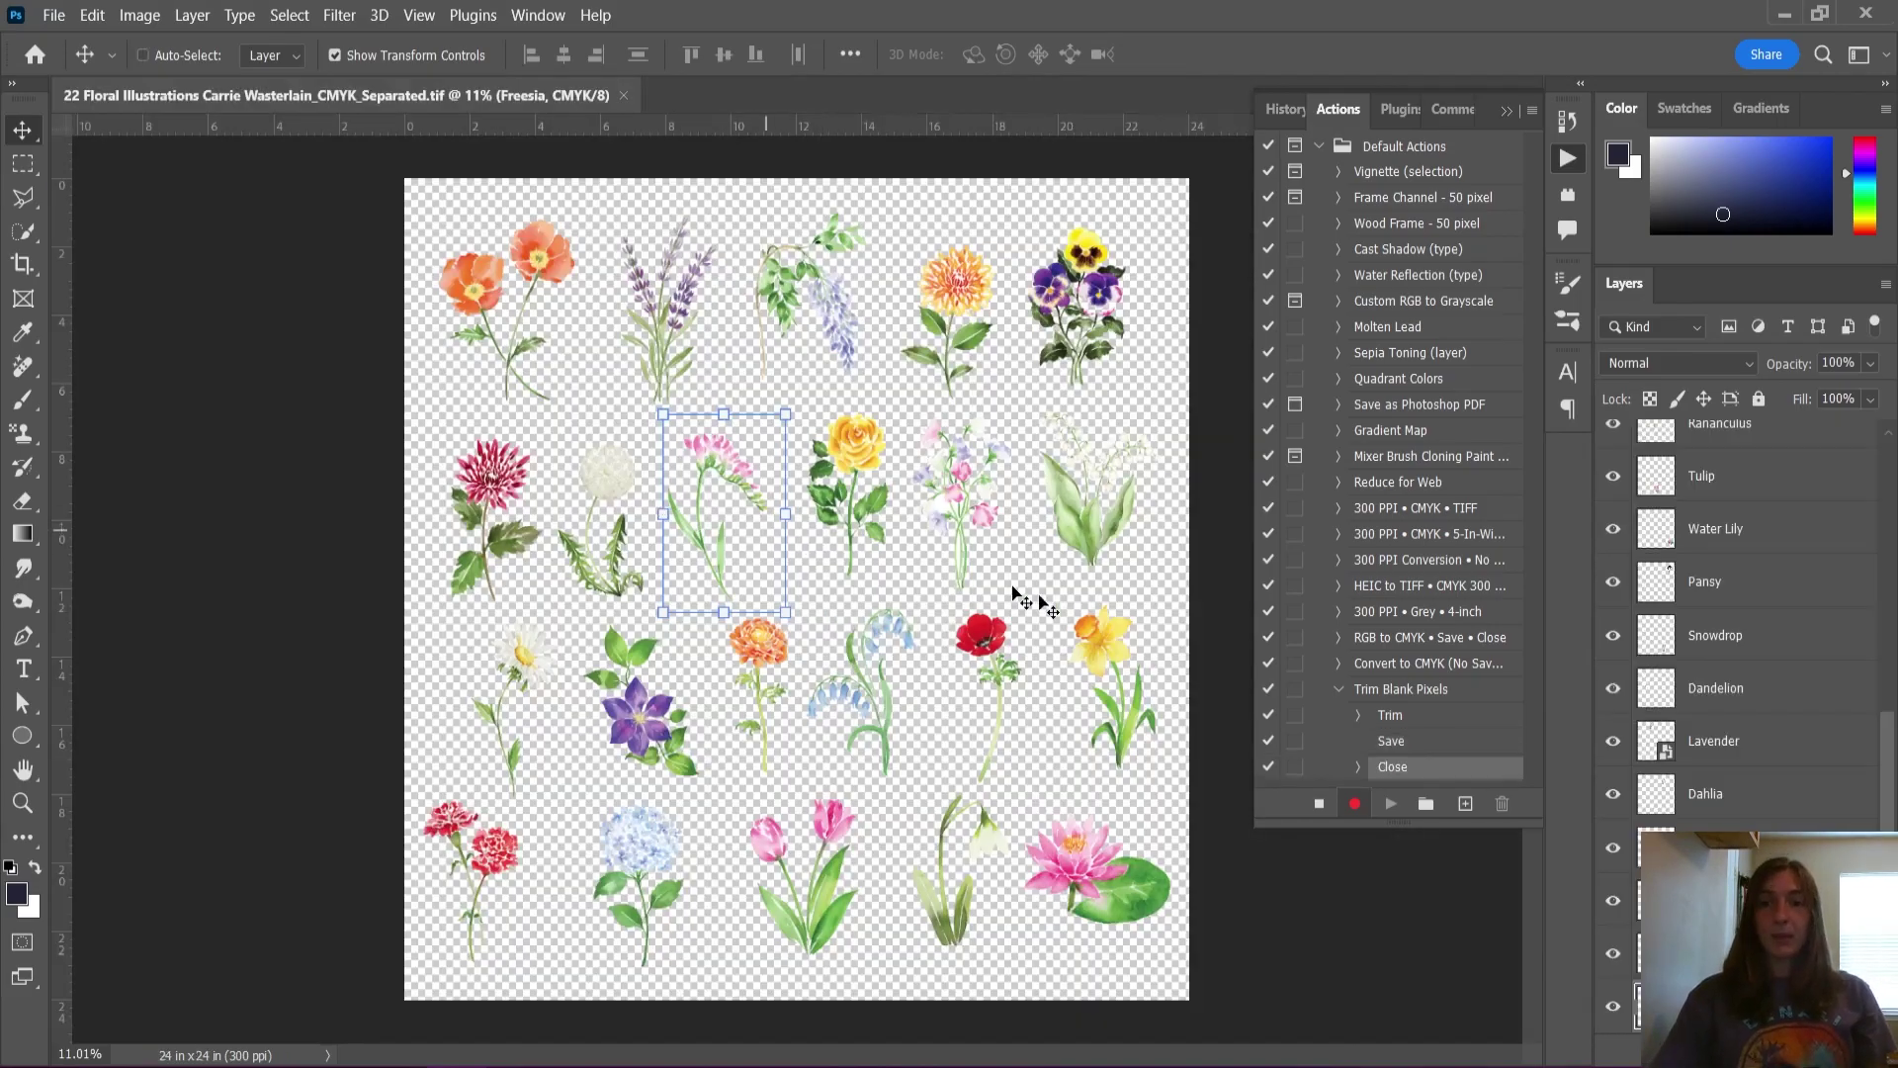
Step: Stop recording, then check the recorded Trim, Save and Close steps in Trim Blank Pixels
click(1325, 808)
click(1336, 690)
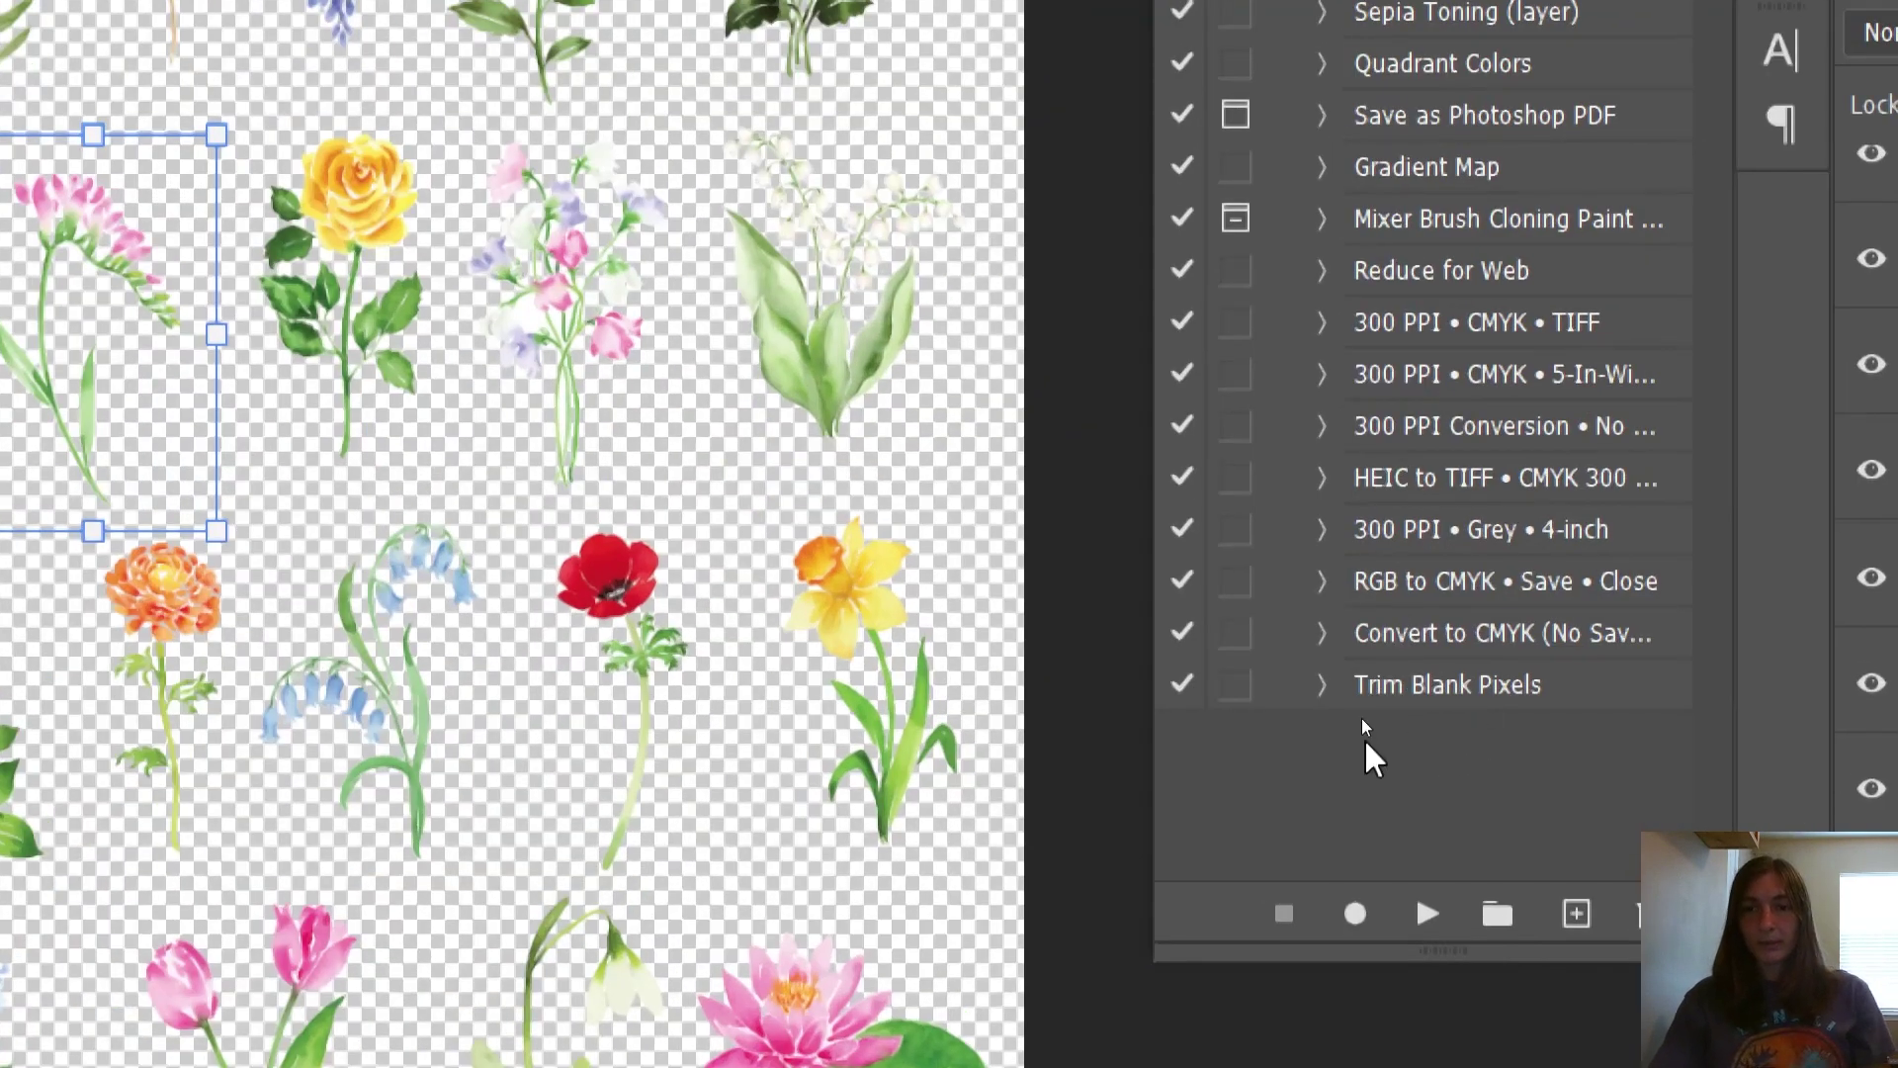
click(1329, 687)
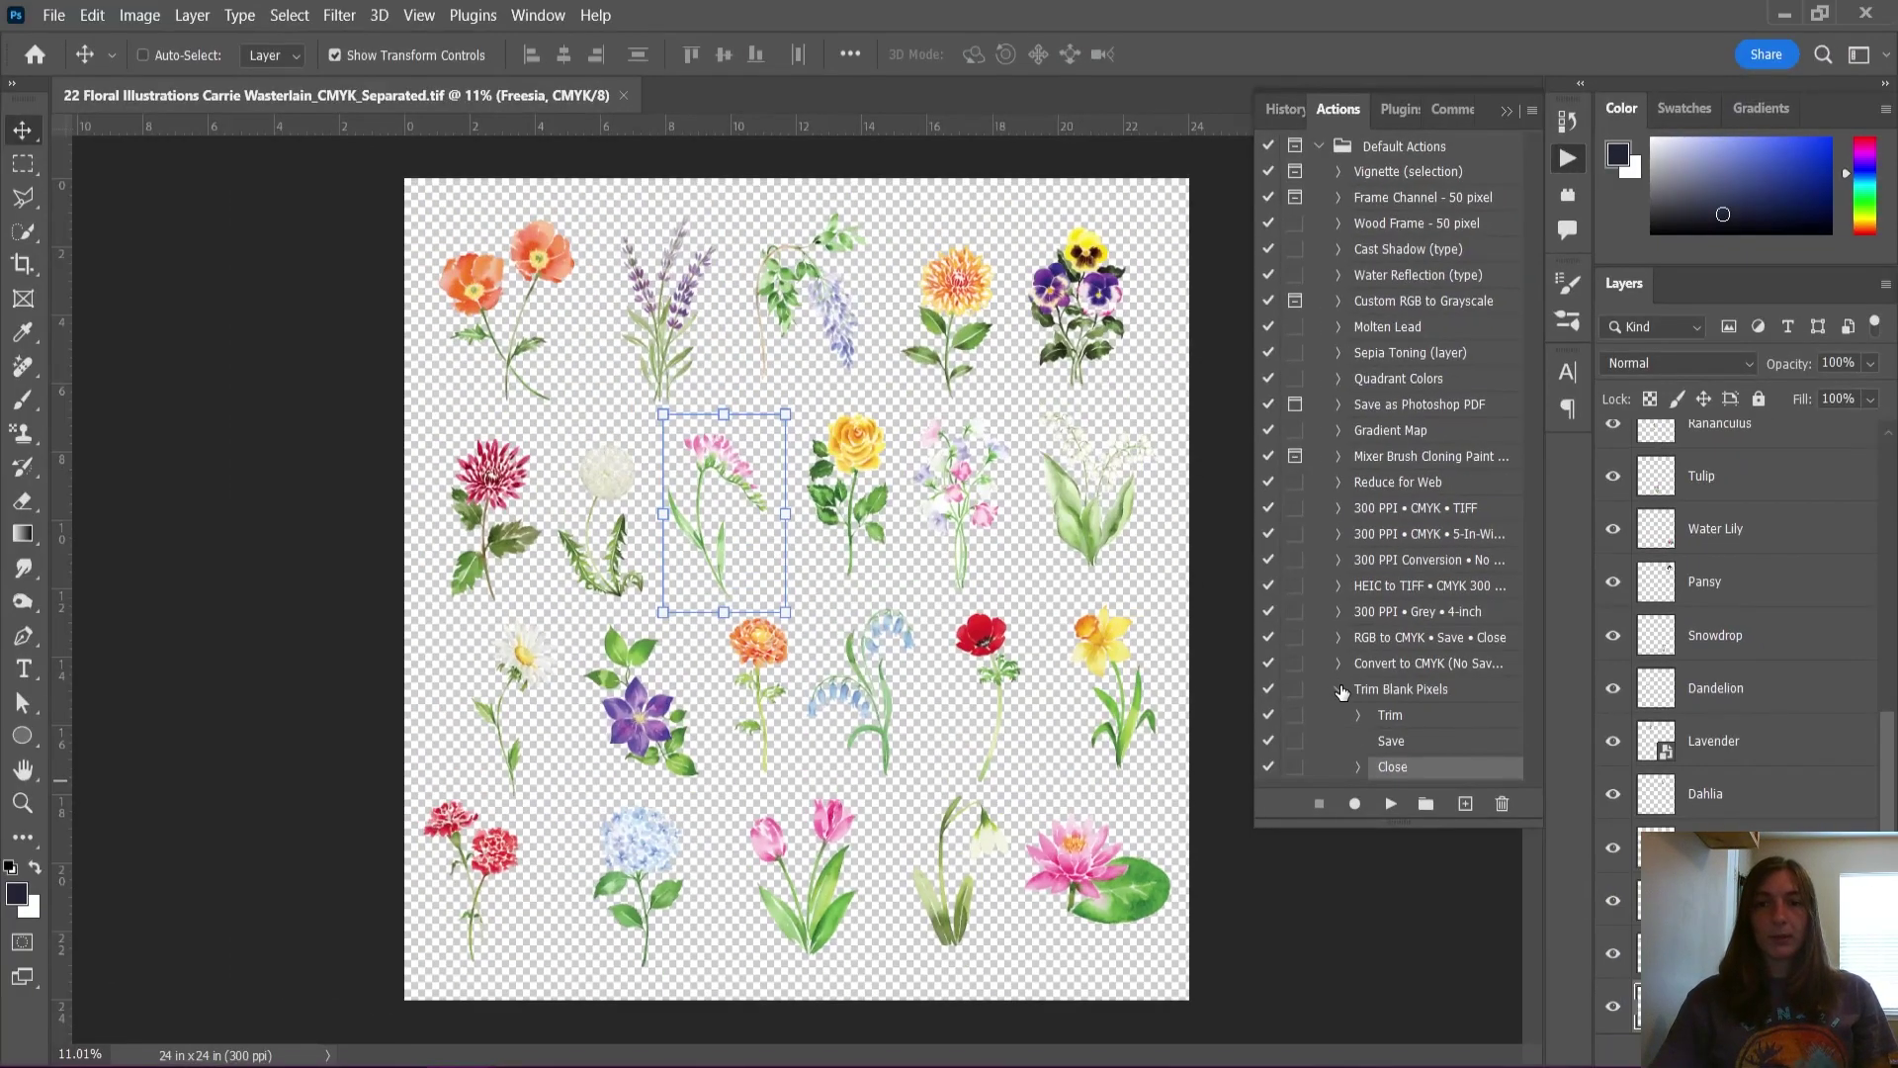
click(1339, 689)
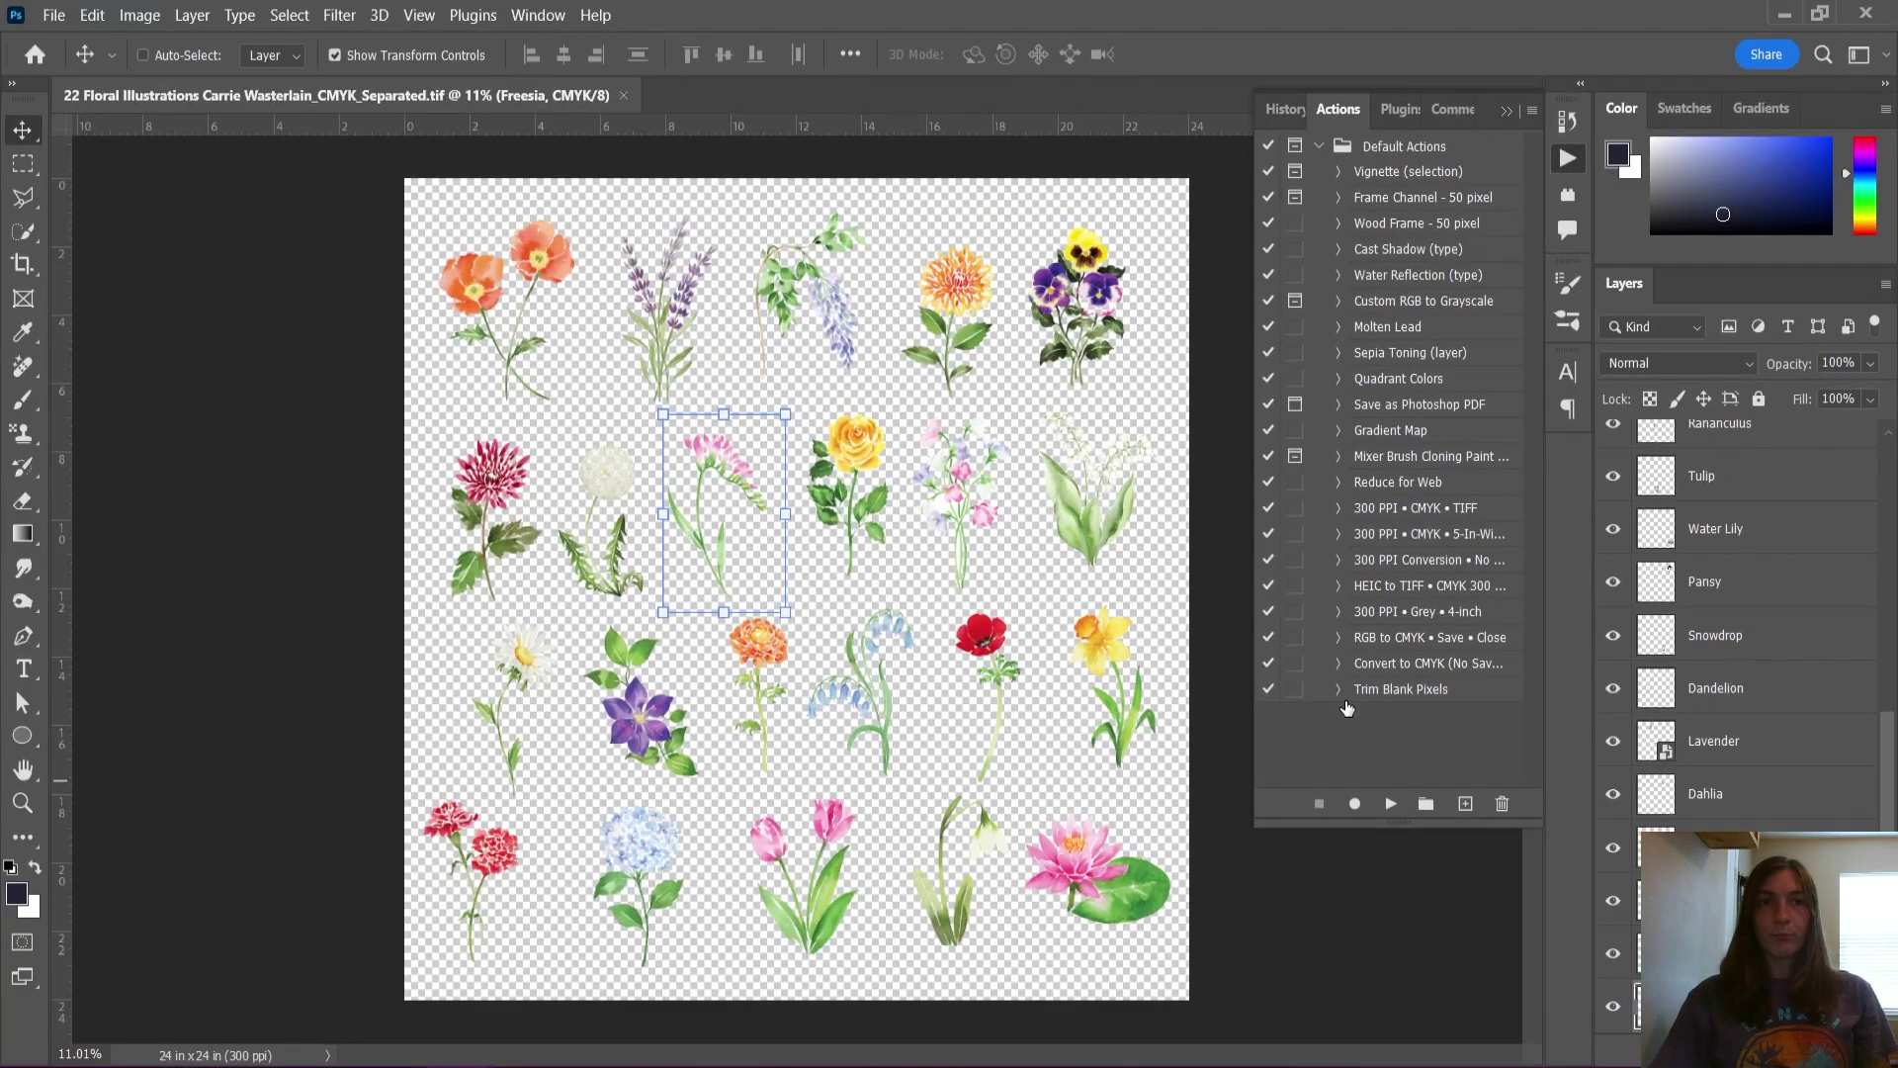
Step: Close the Freesia document and set up a batch using Default Actions' Trim Blank Pixels
click(628, 93)
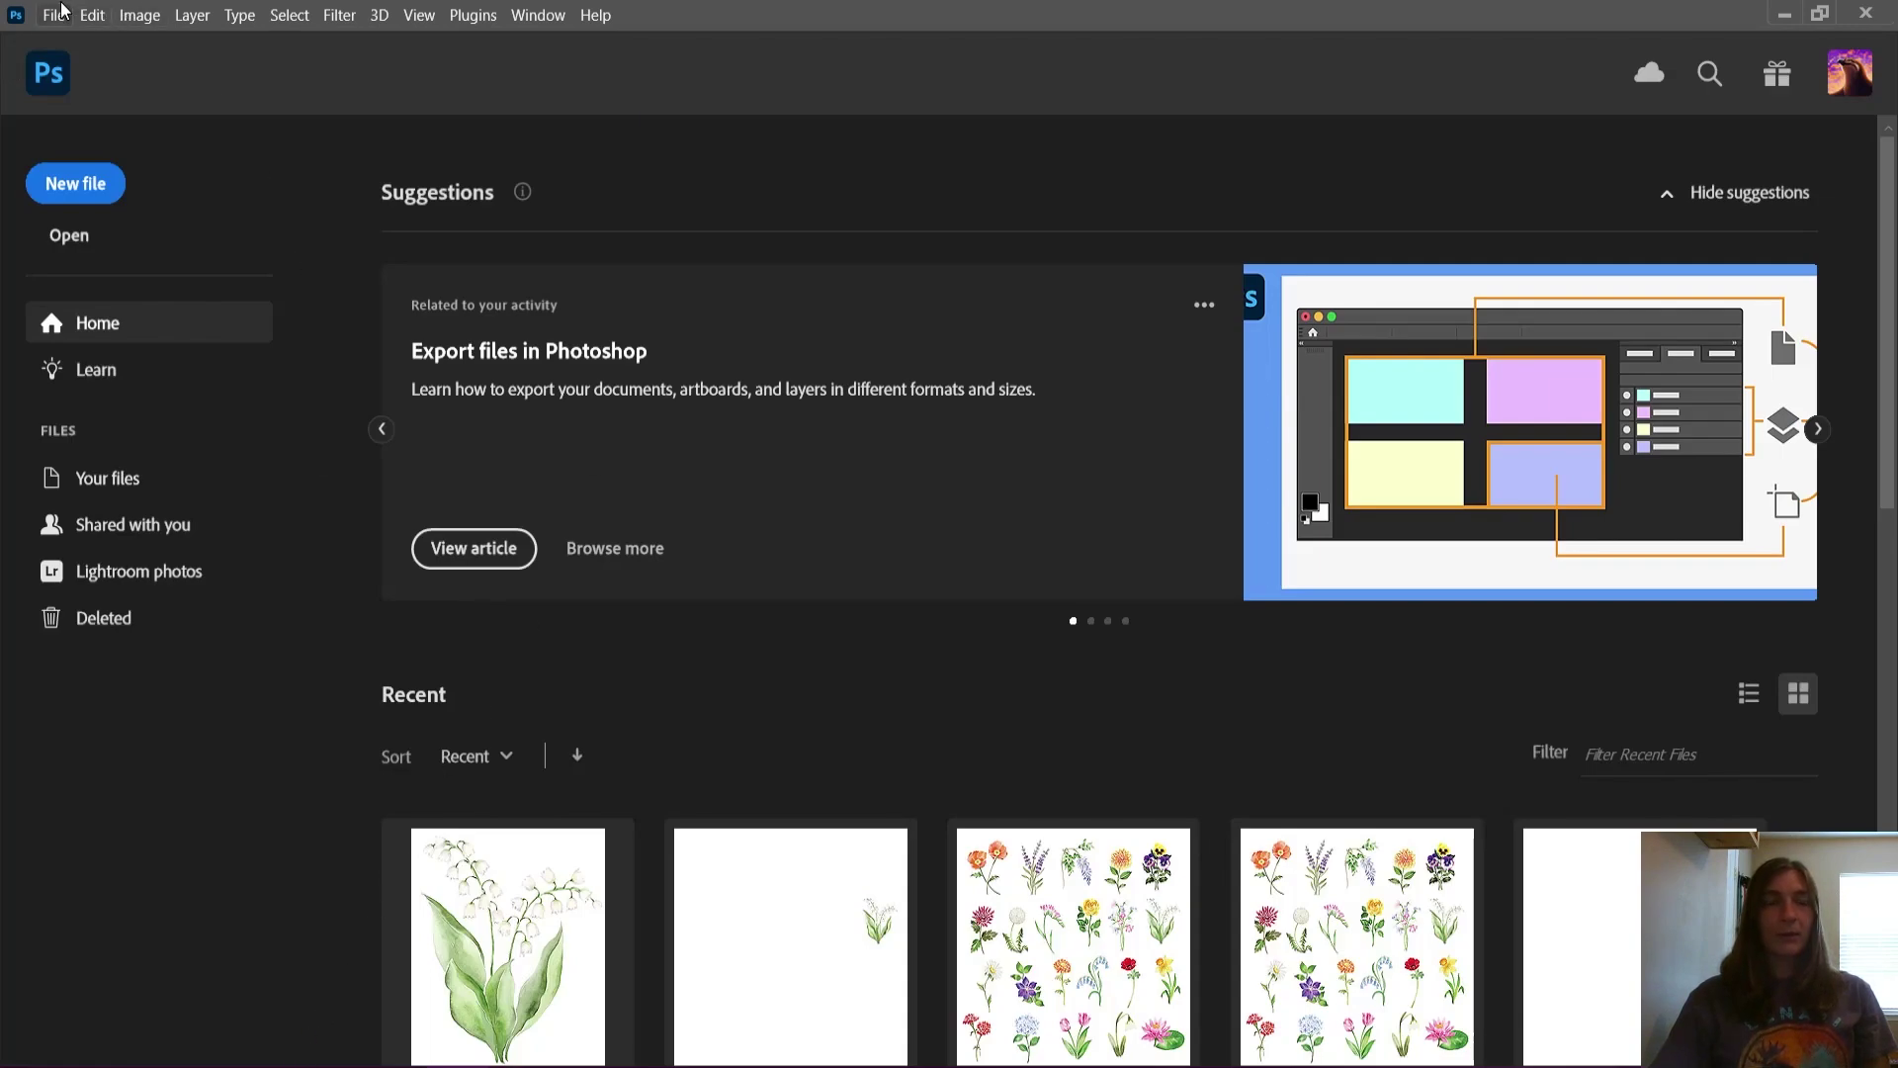
click(57, 14)
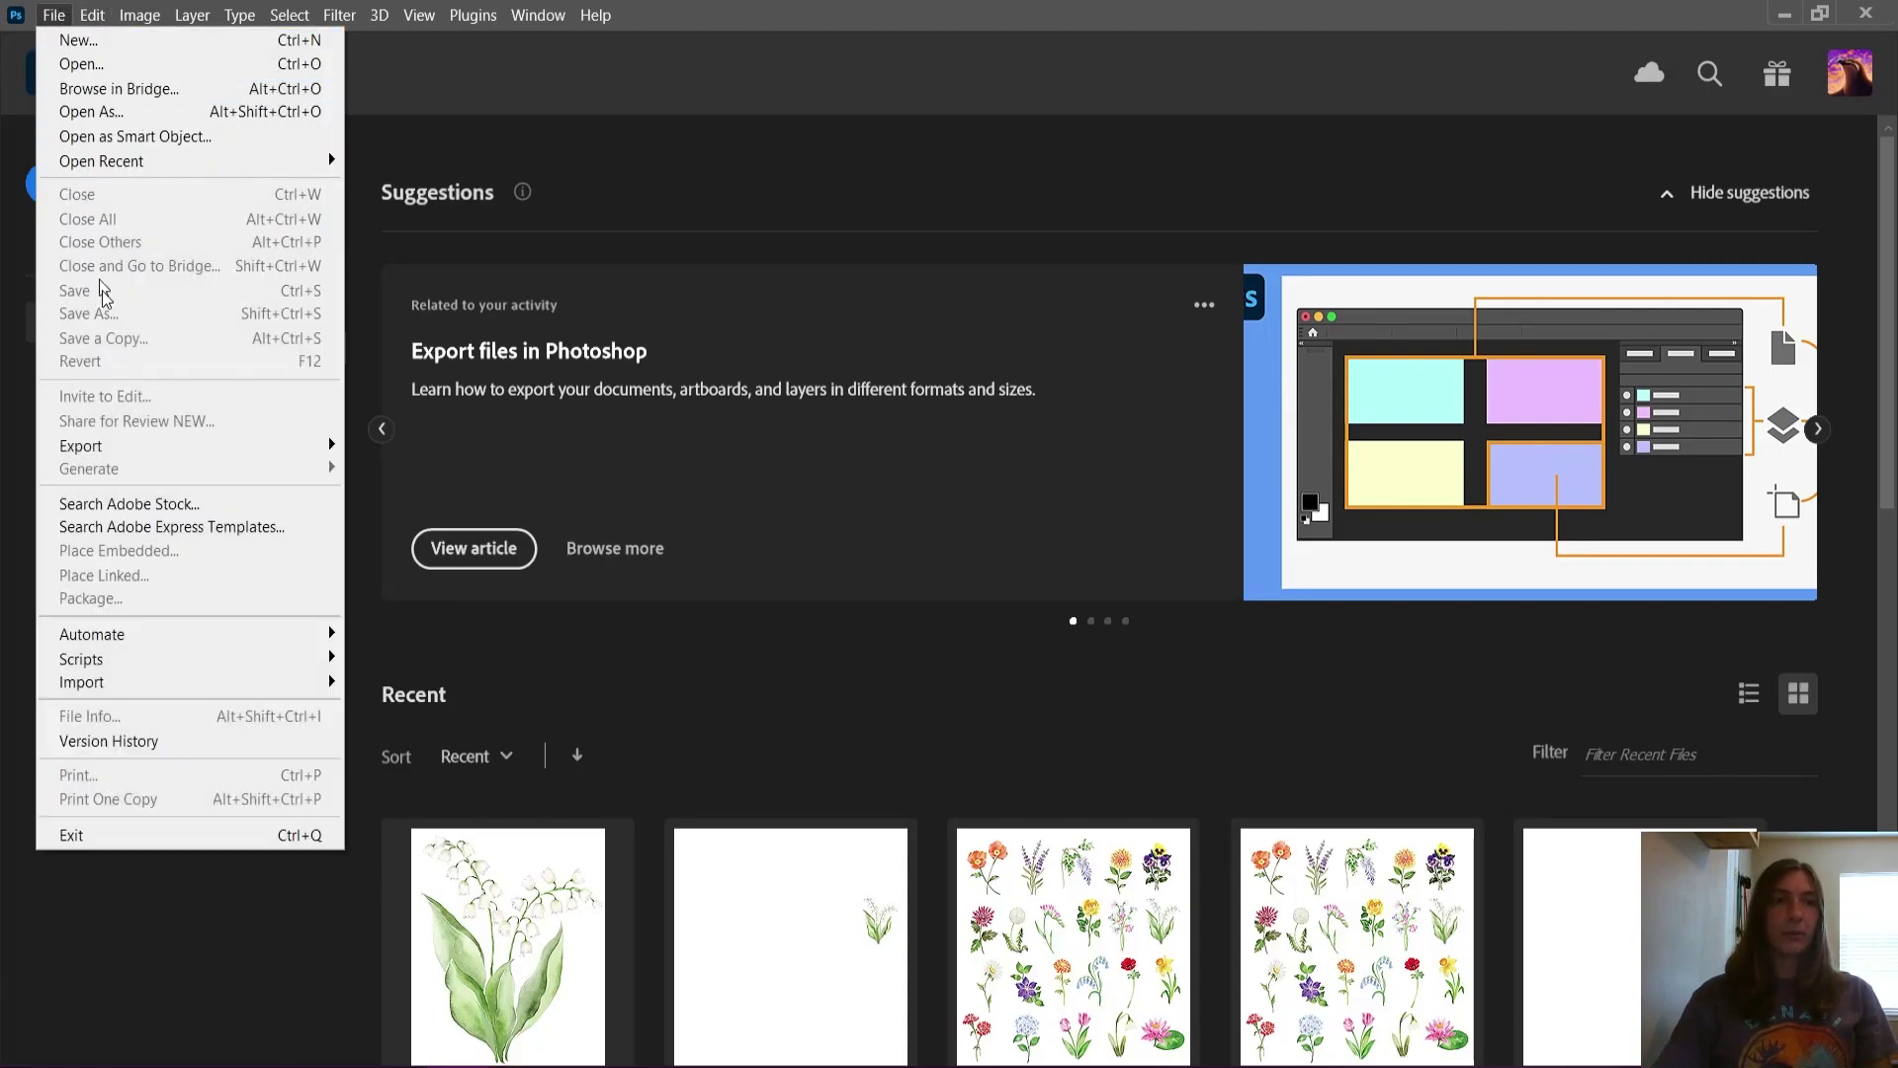
mouse_move(198, 635)
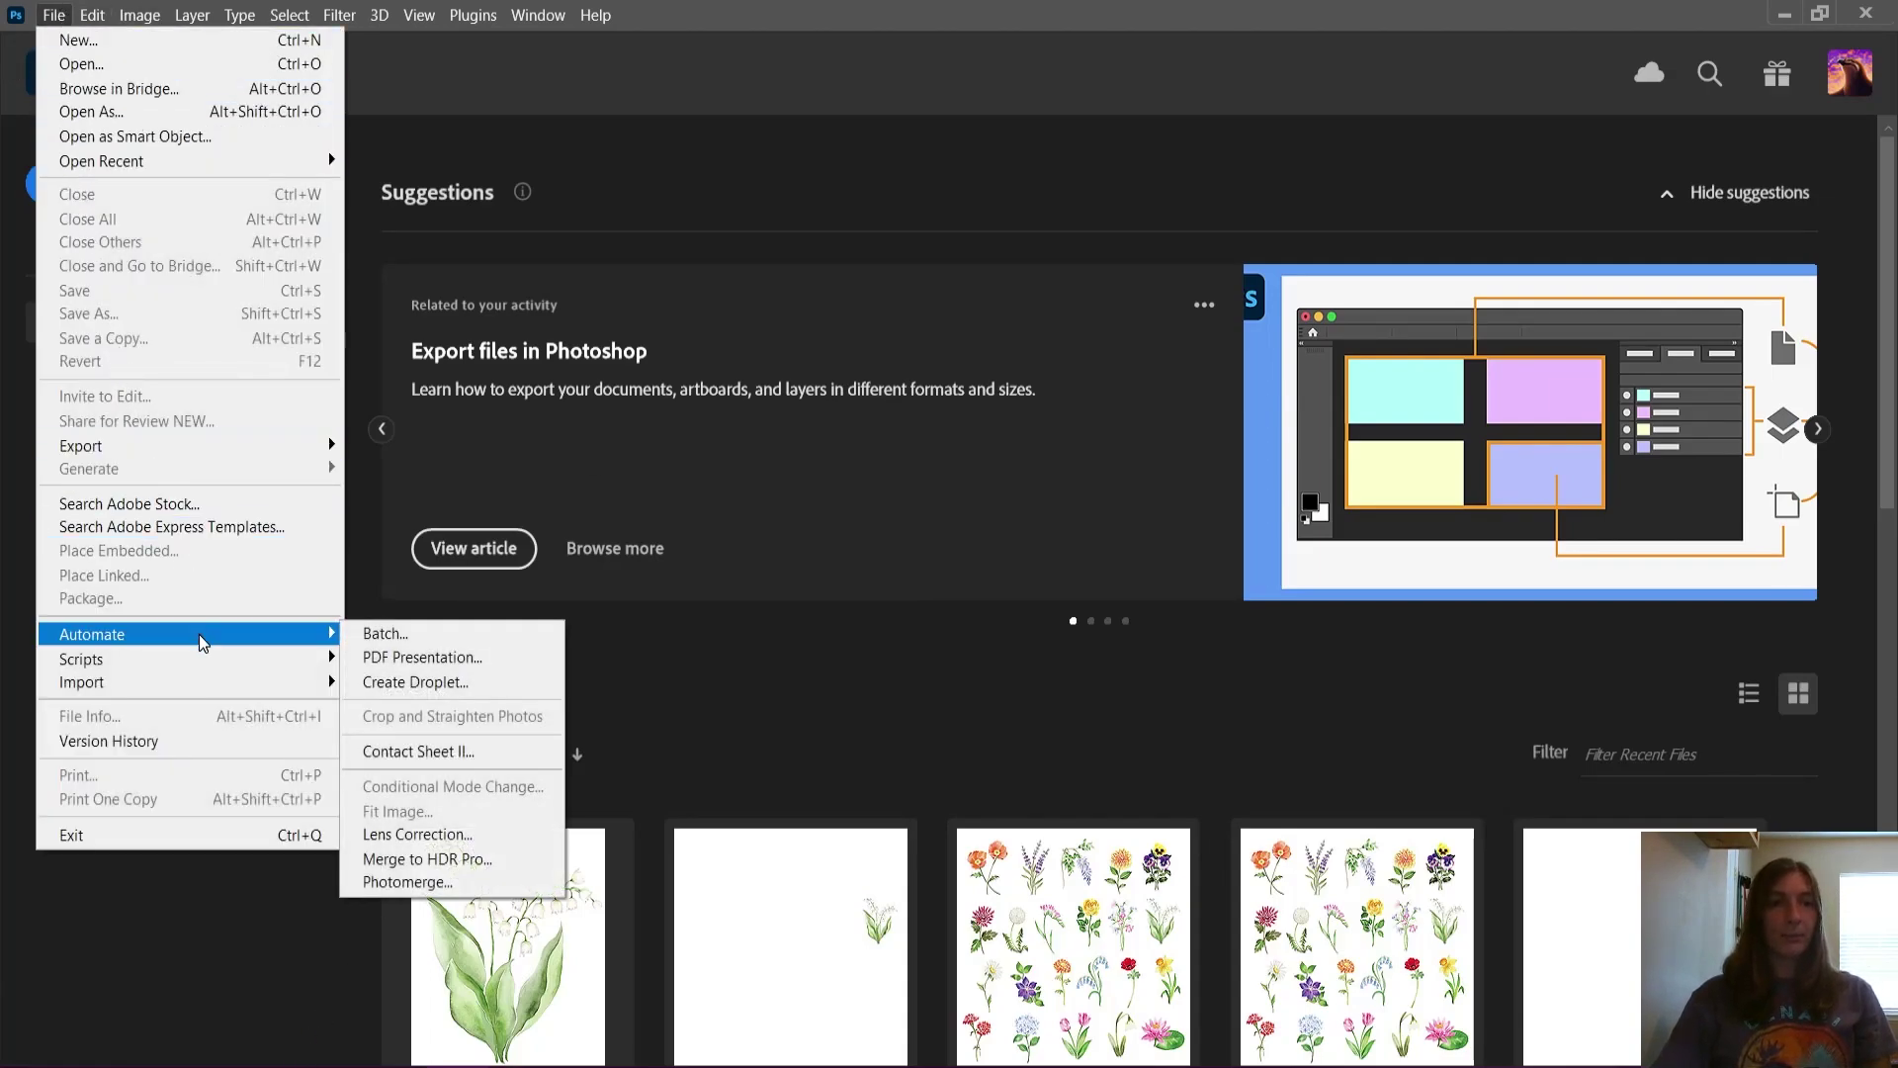
click(381, 640)
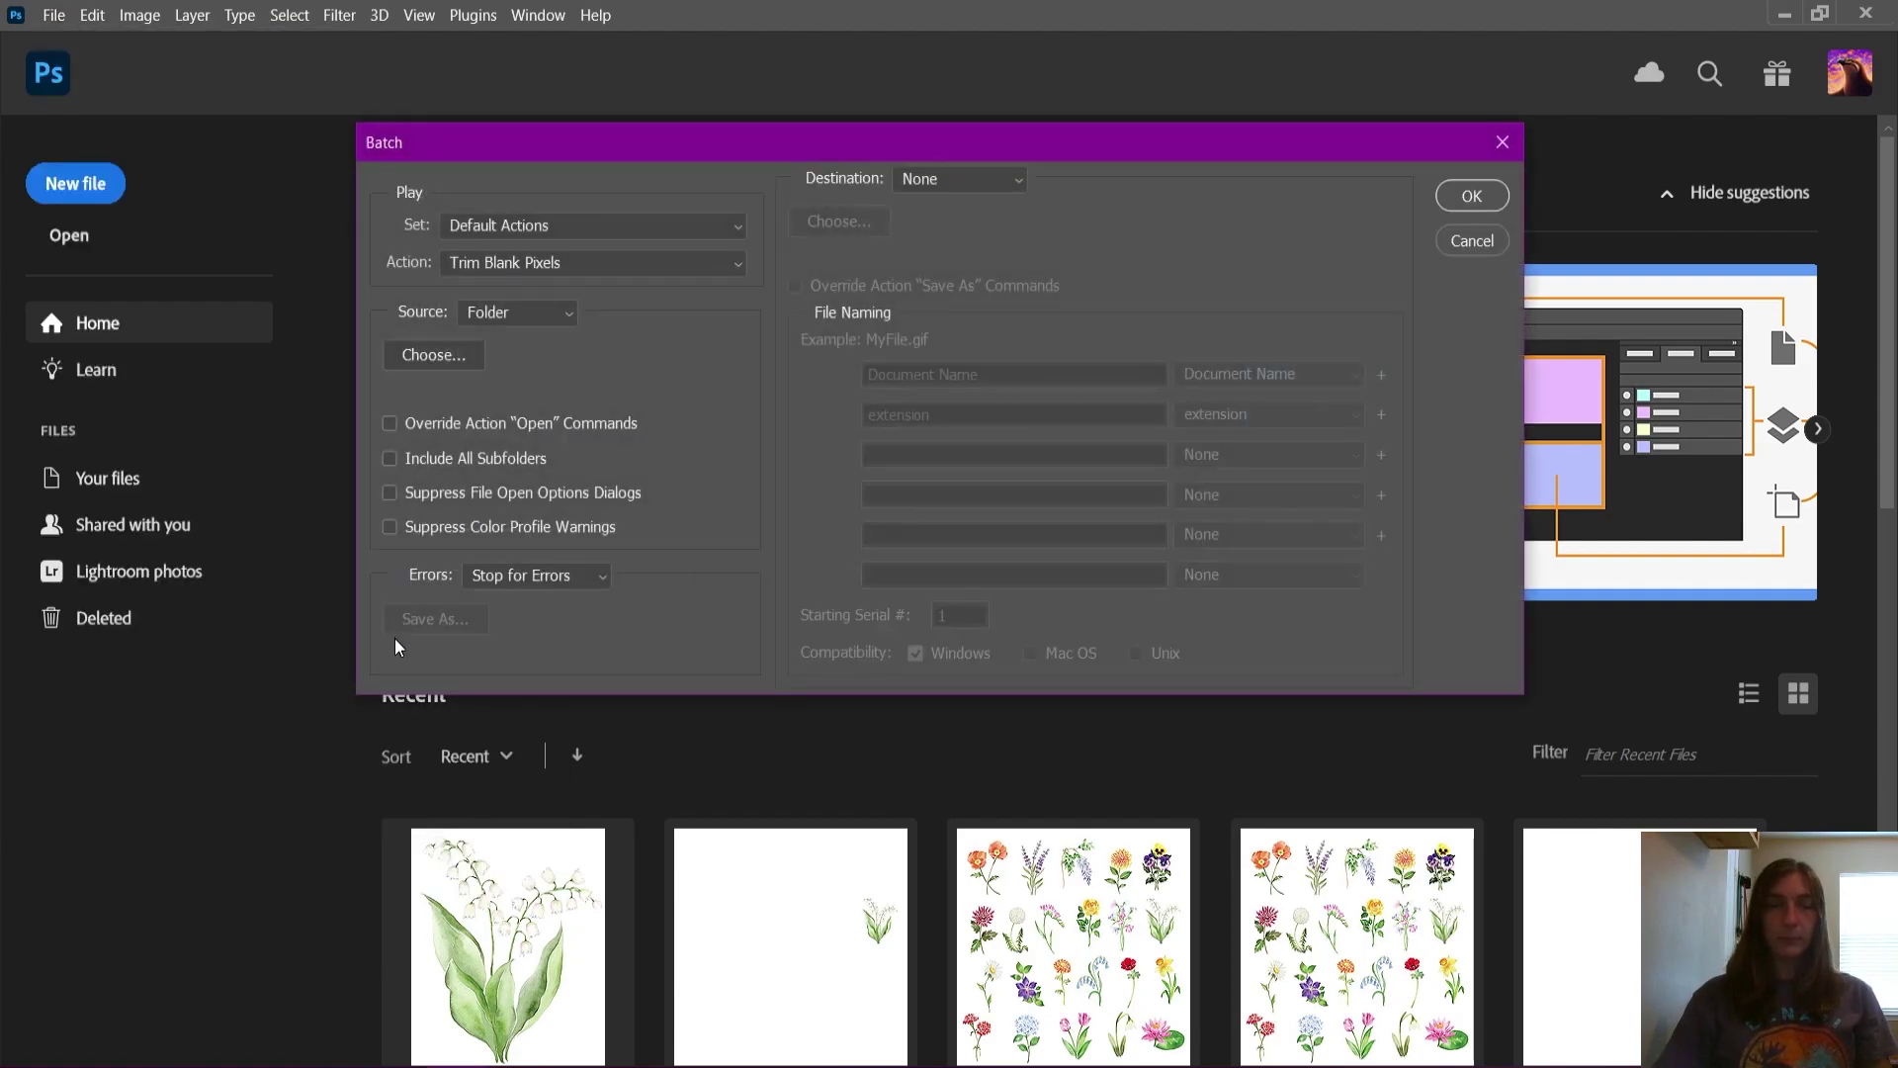
click(476, 228)
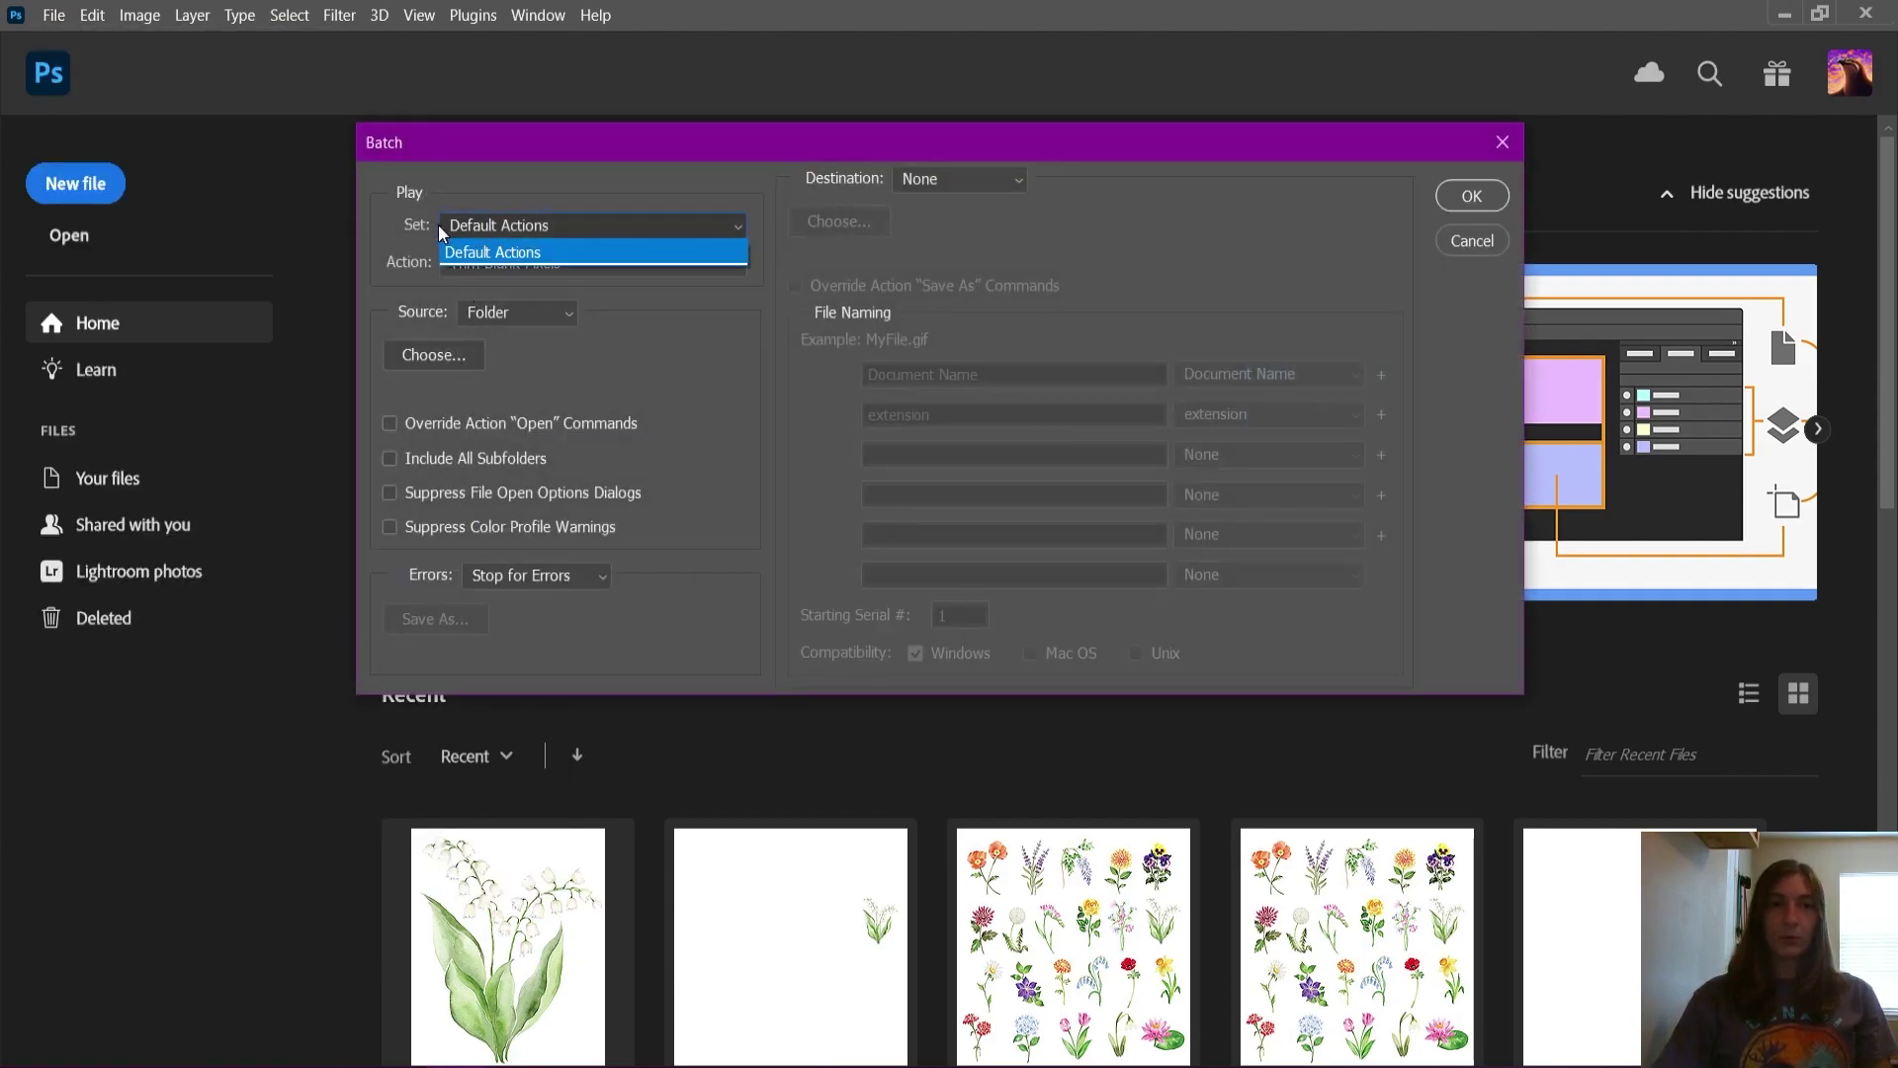
click(470, 249)
click(466, 265)
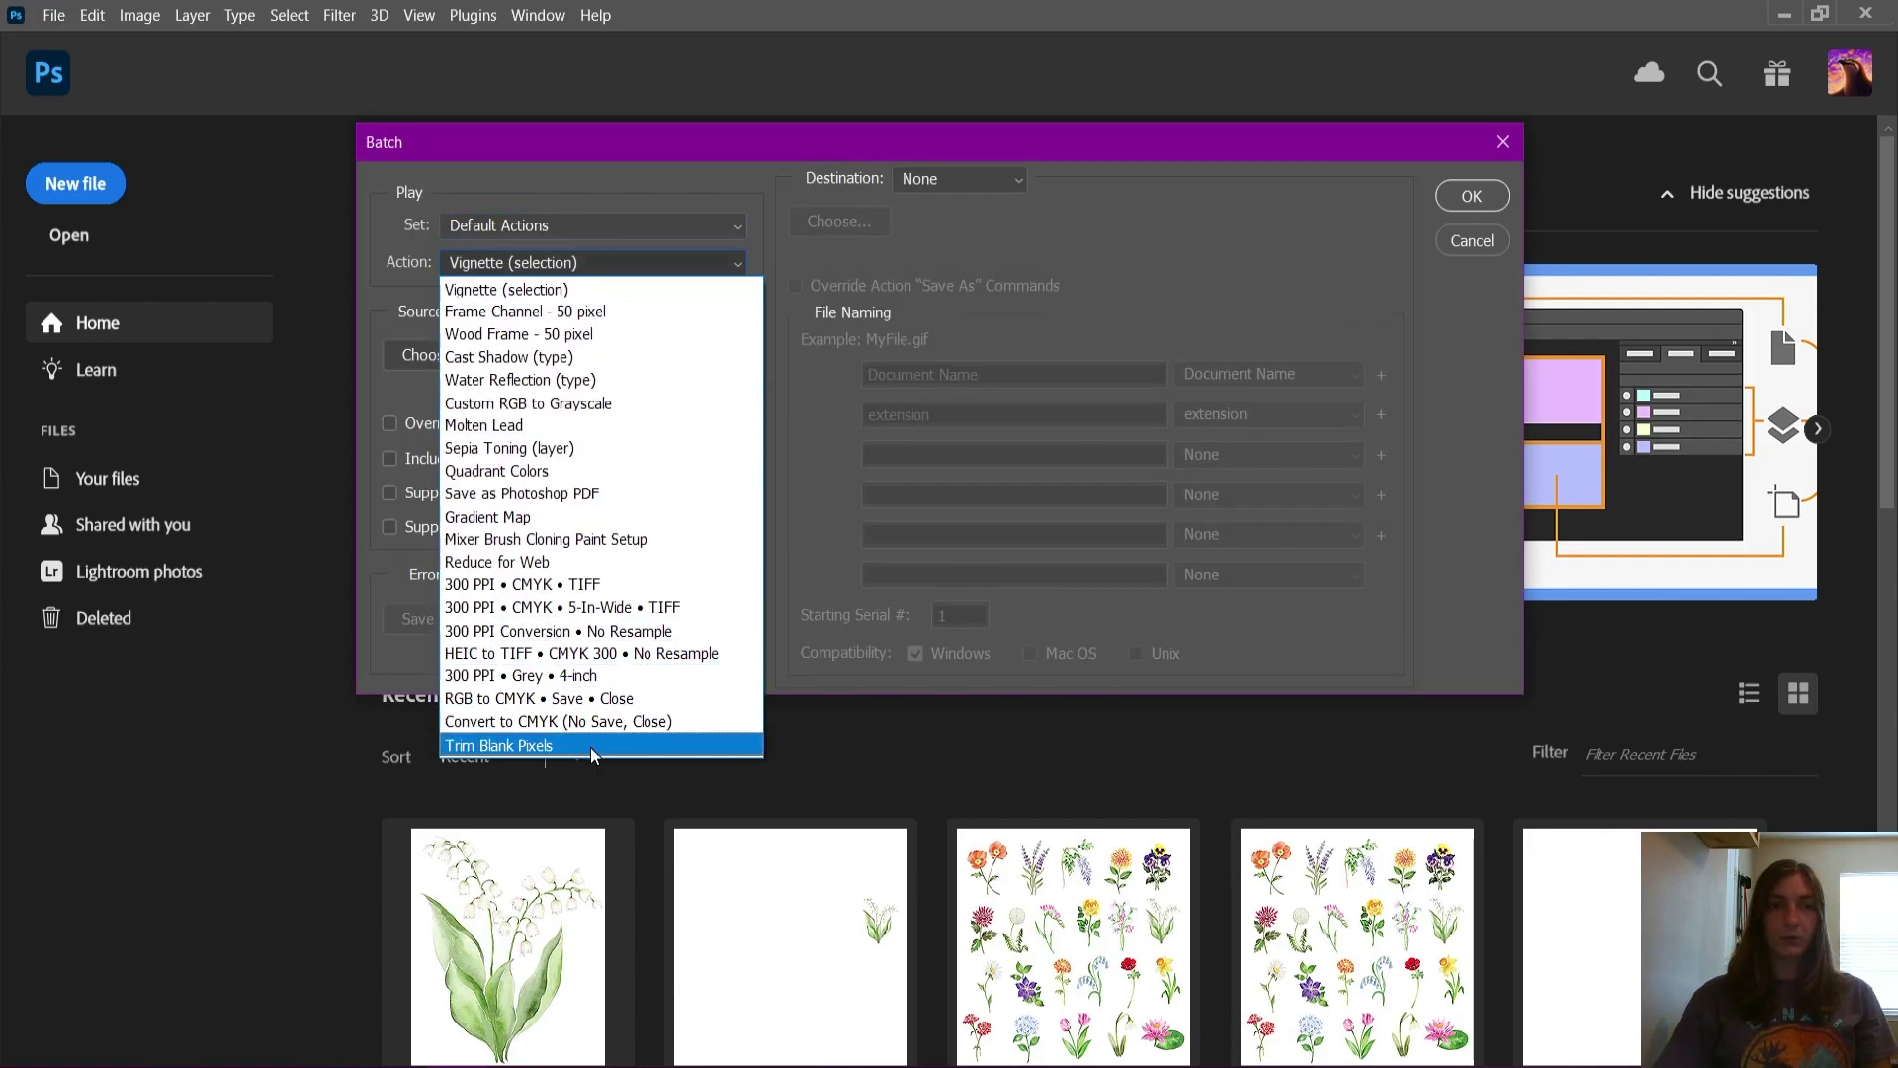
click(583, 747)
Step: Set the batch source to the Separated Flowers folder
click(531, 312)
click(550, 340)
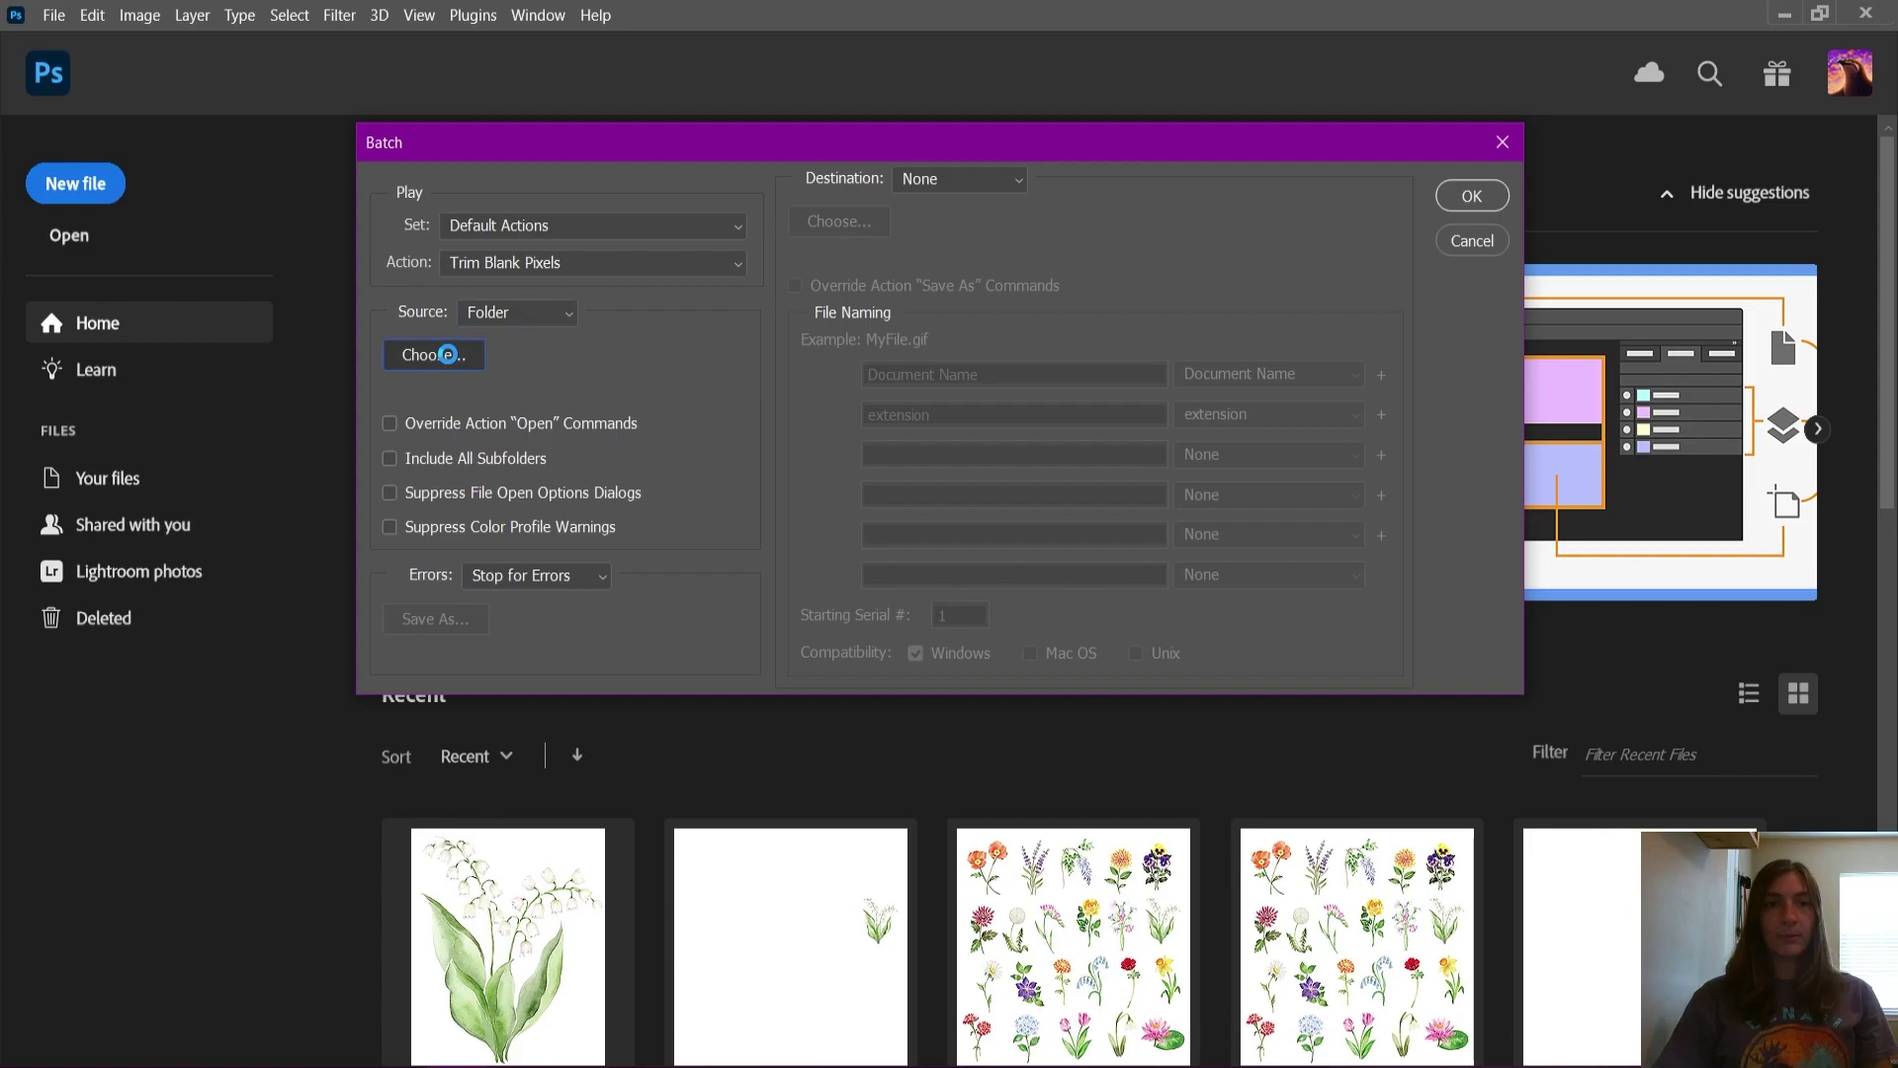
click(447, 354)
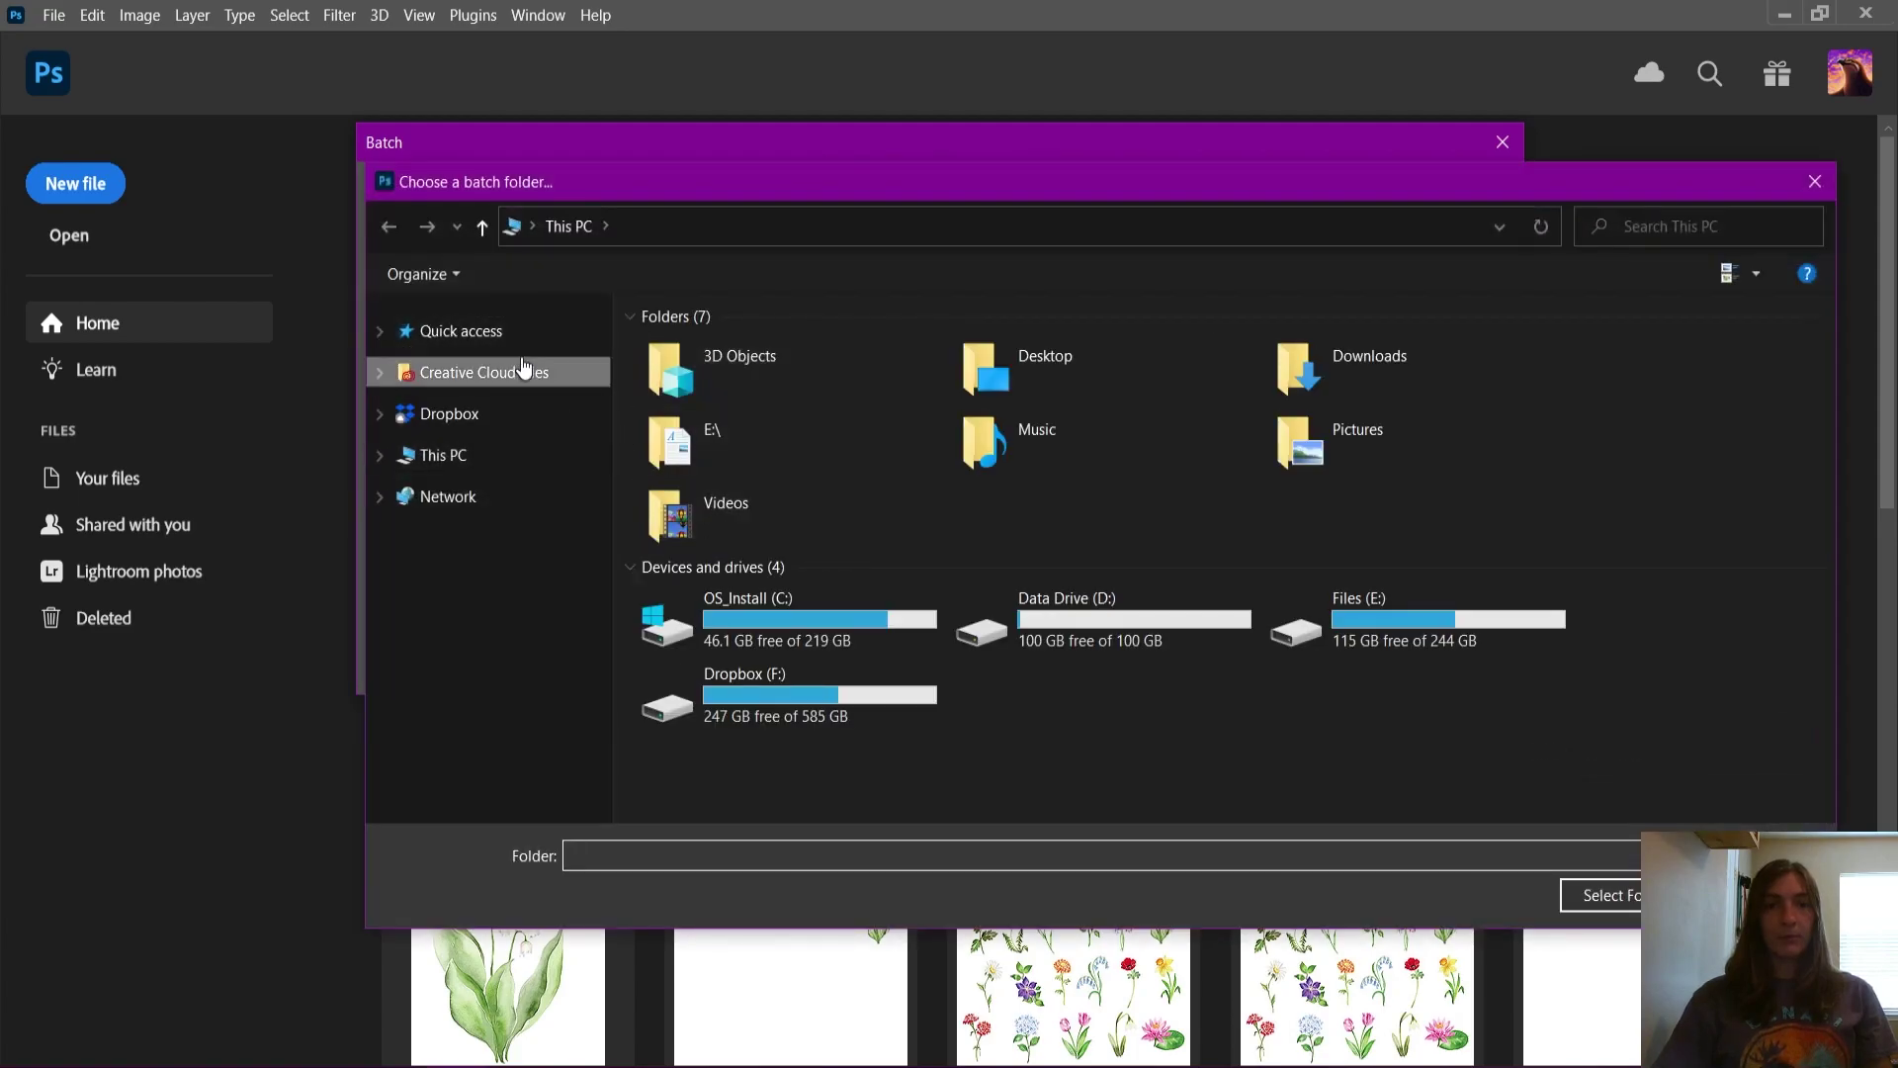
click(481, 372)
click(520, 333)
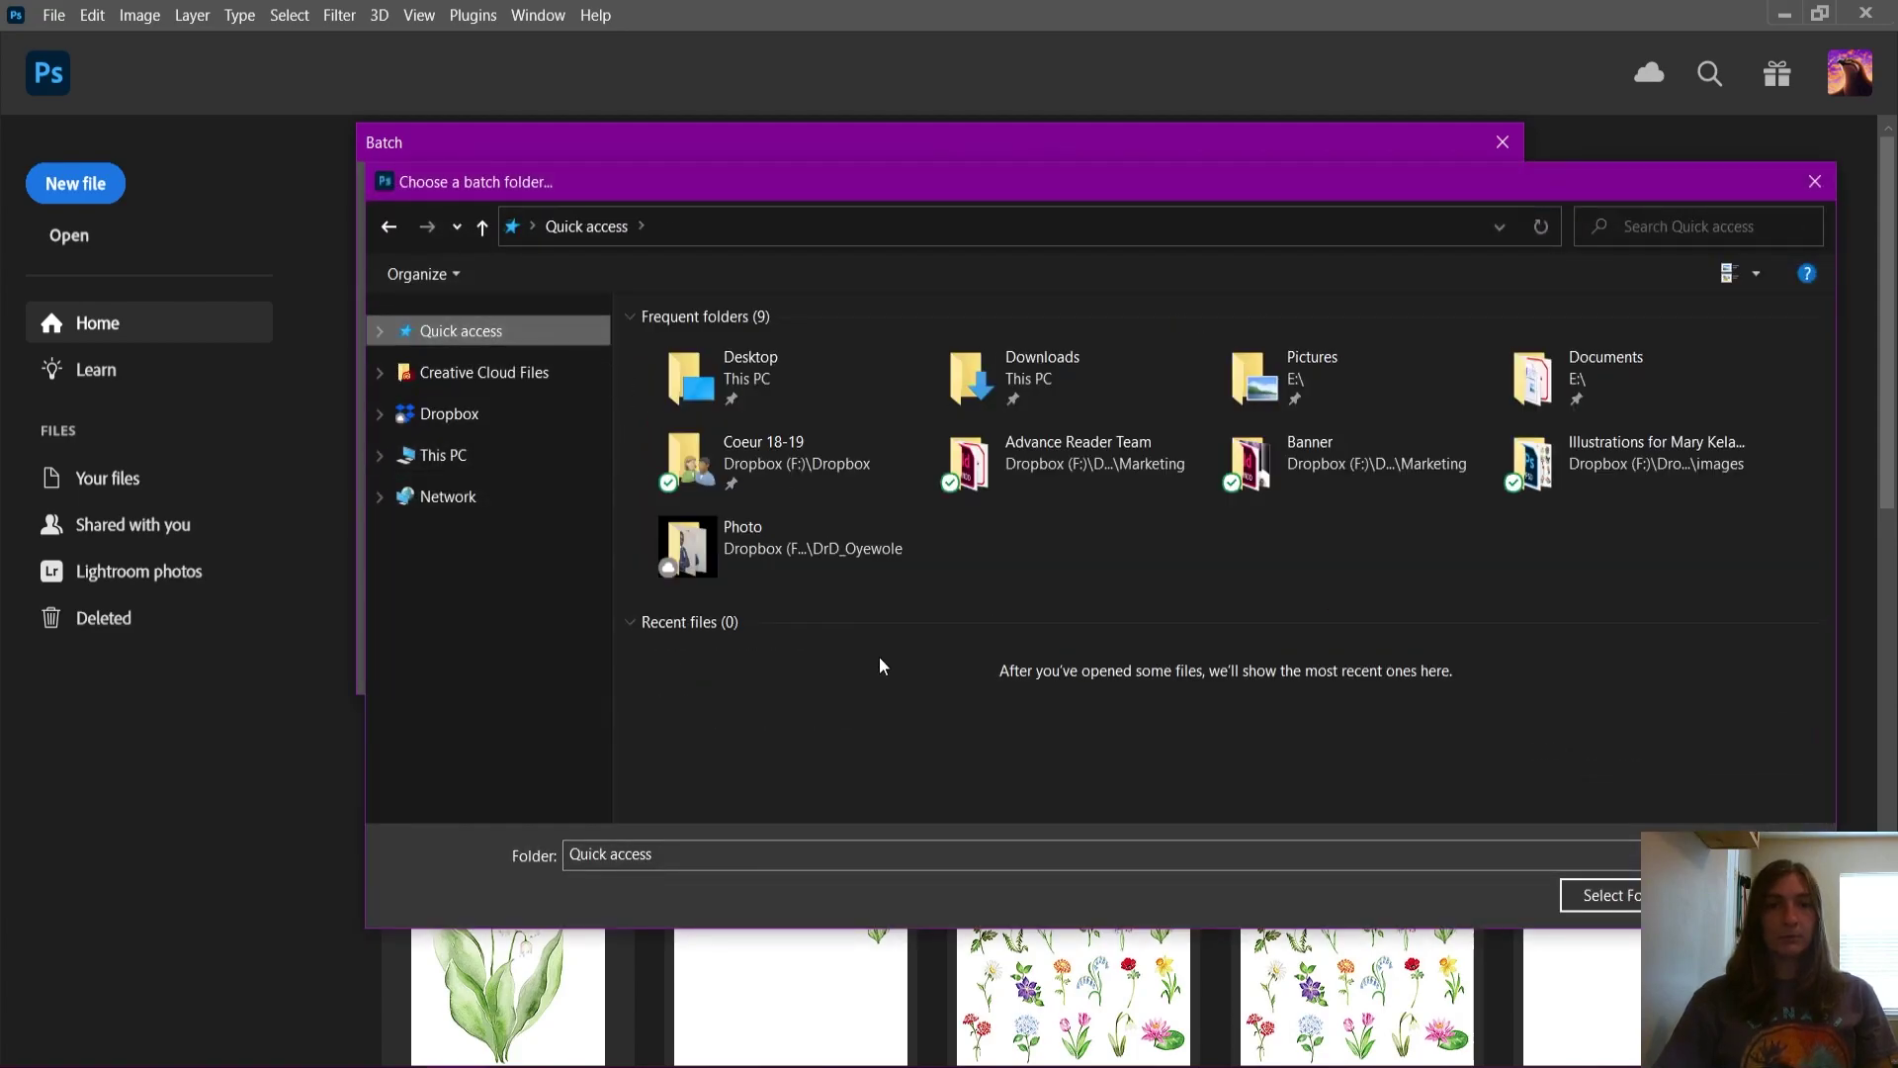
double_click(1601, 479)
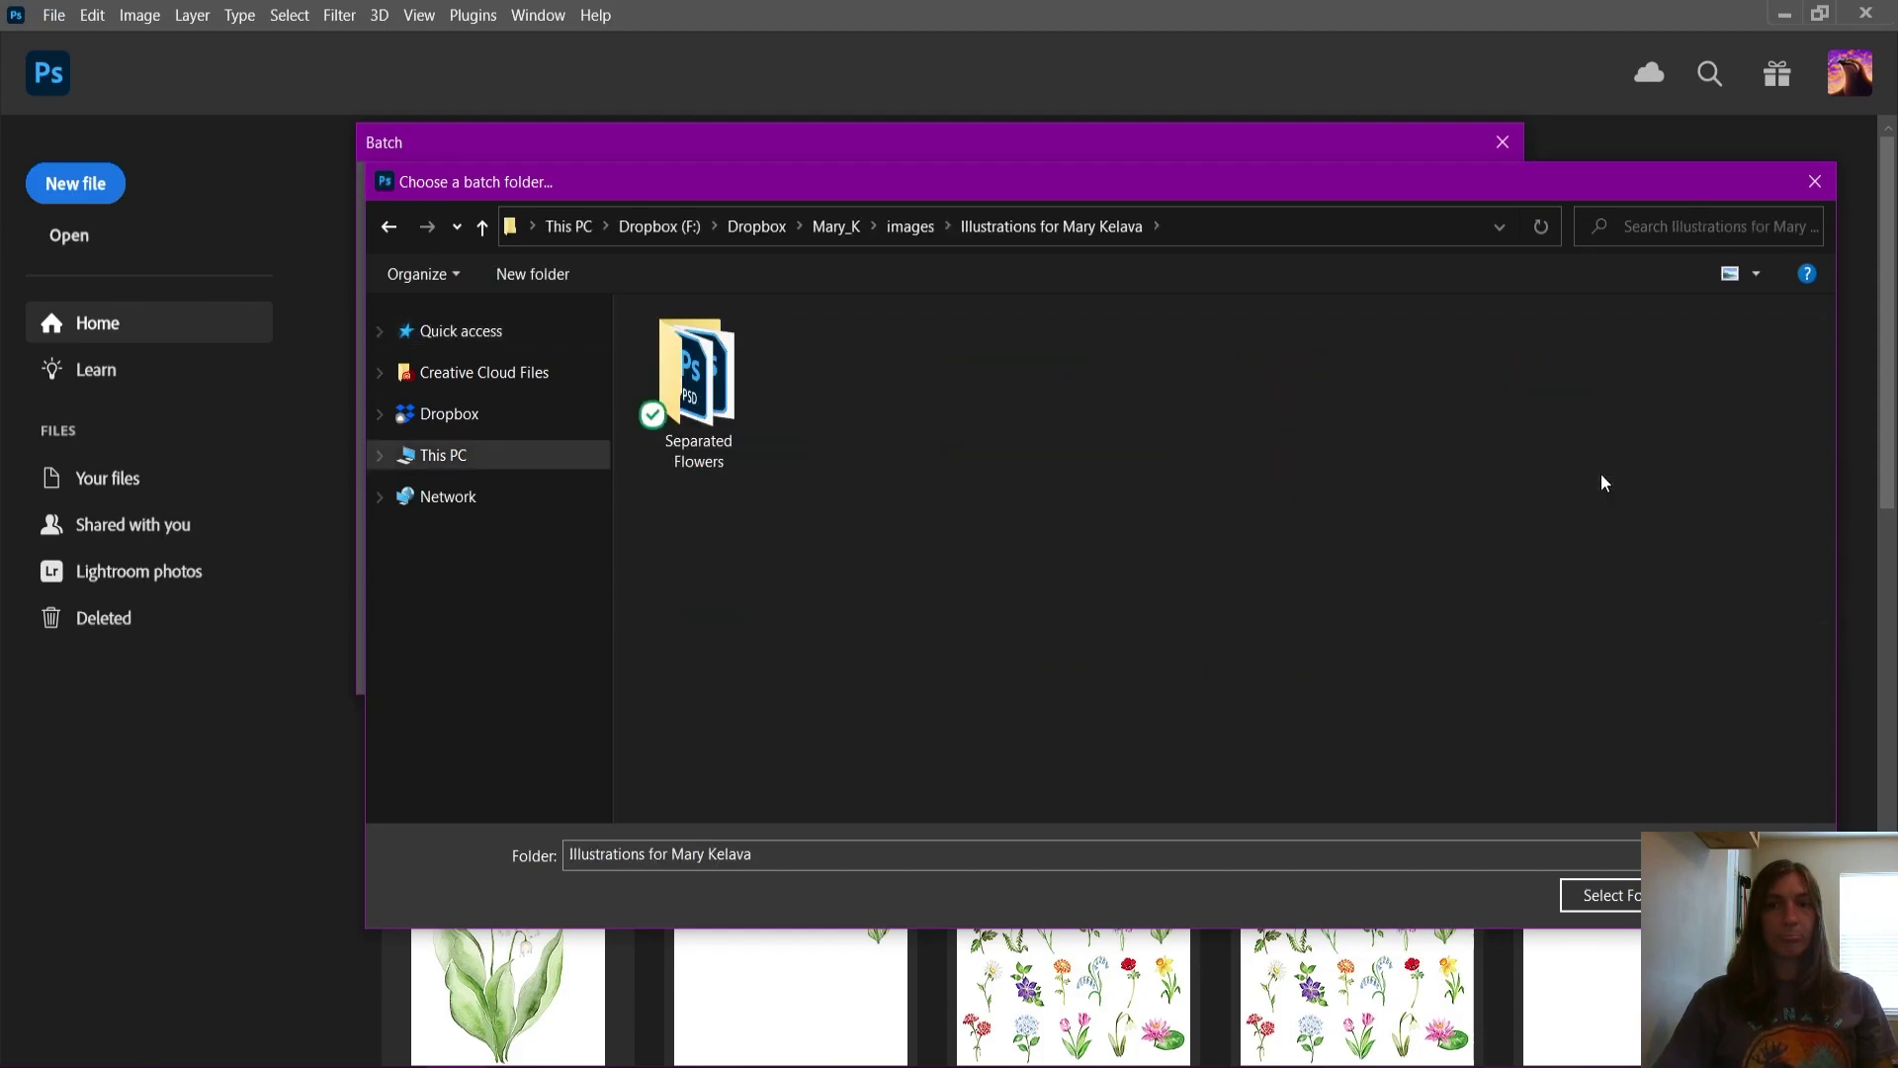
click(722, 396)
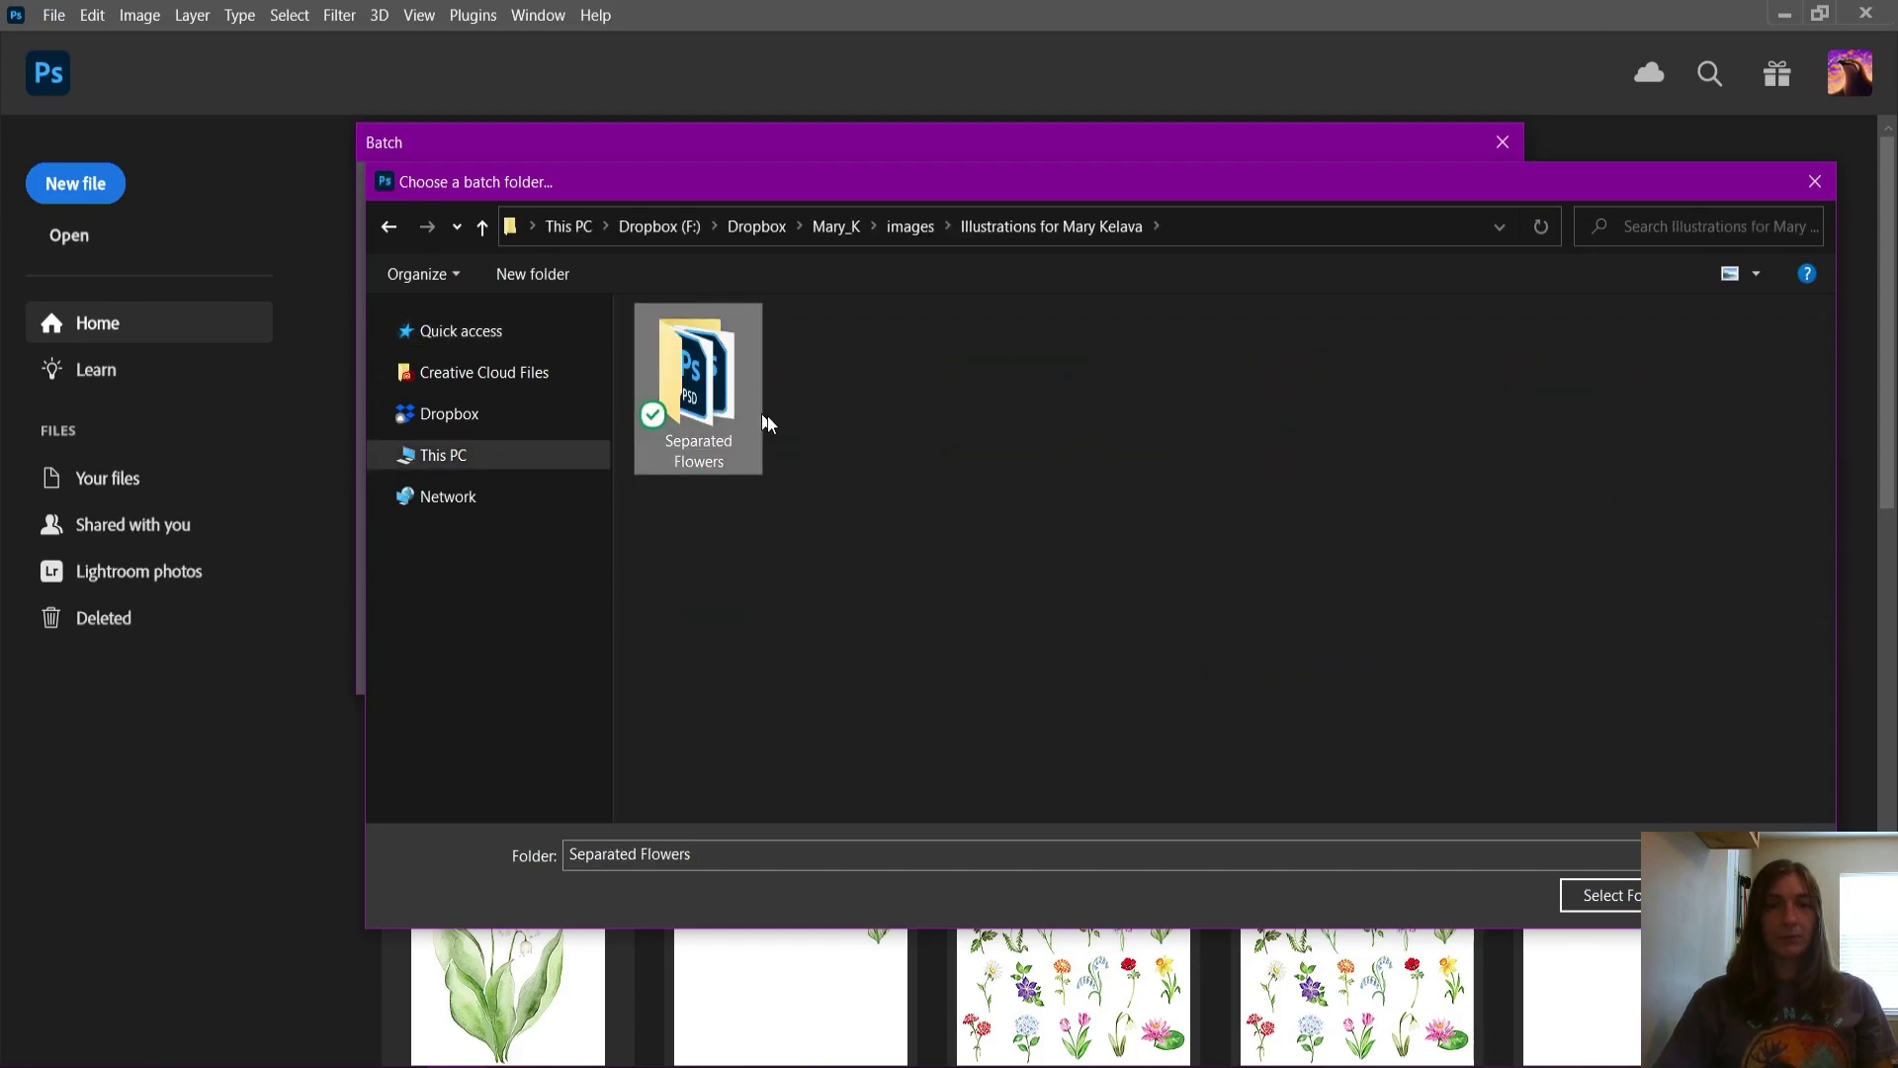
click(1601, 894)
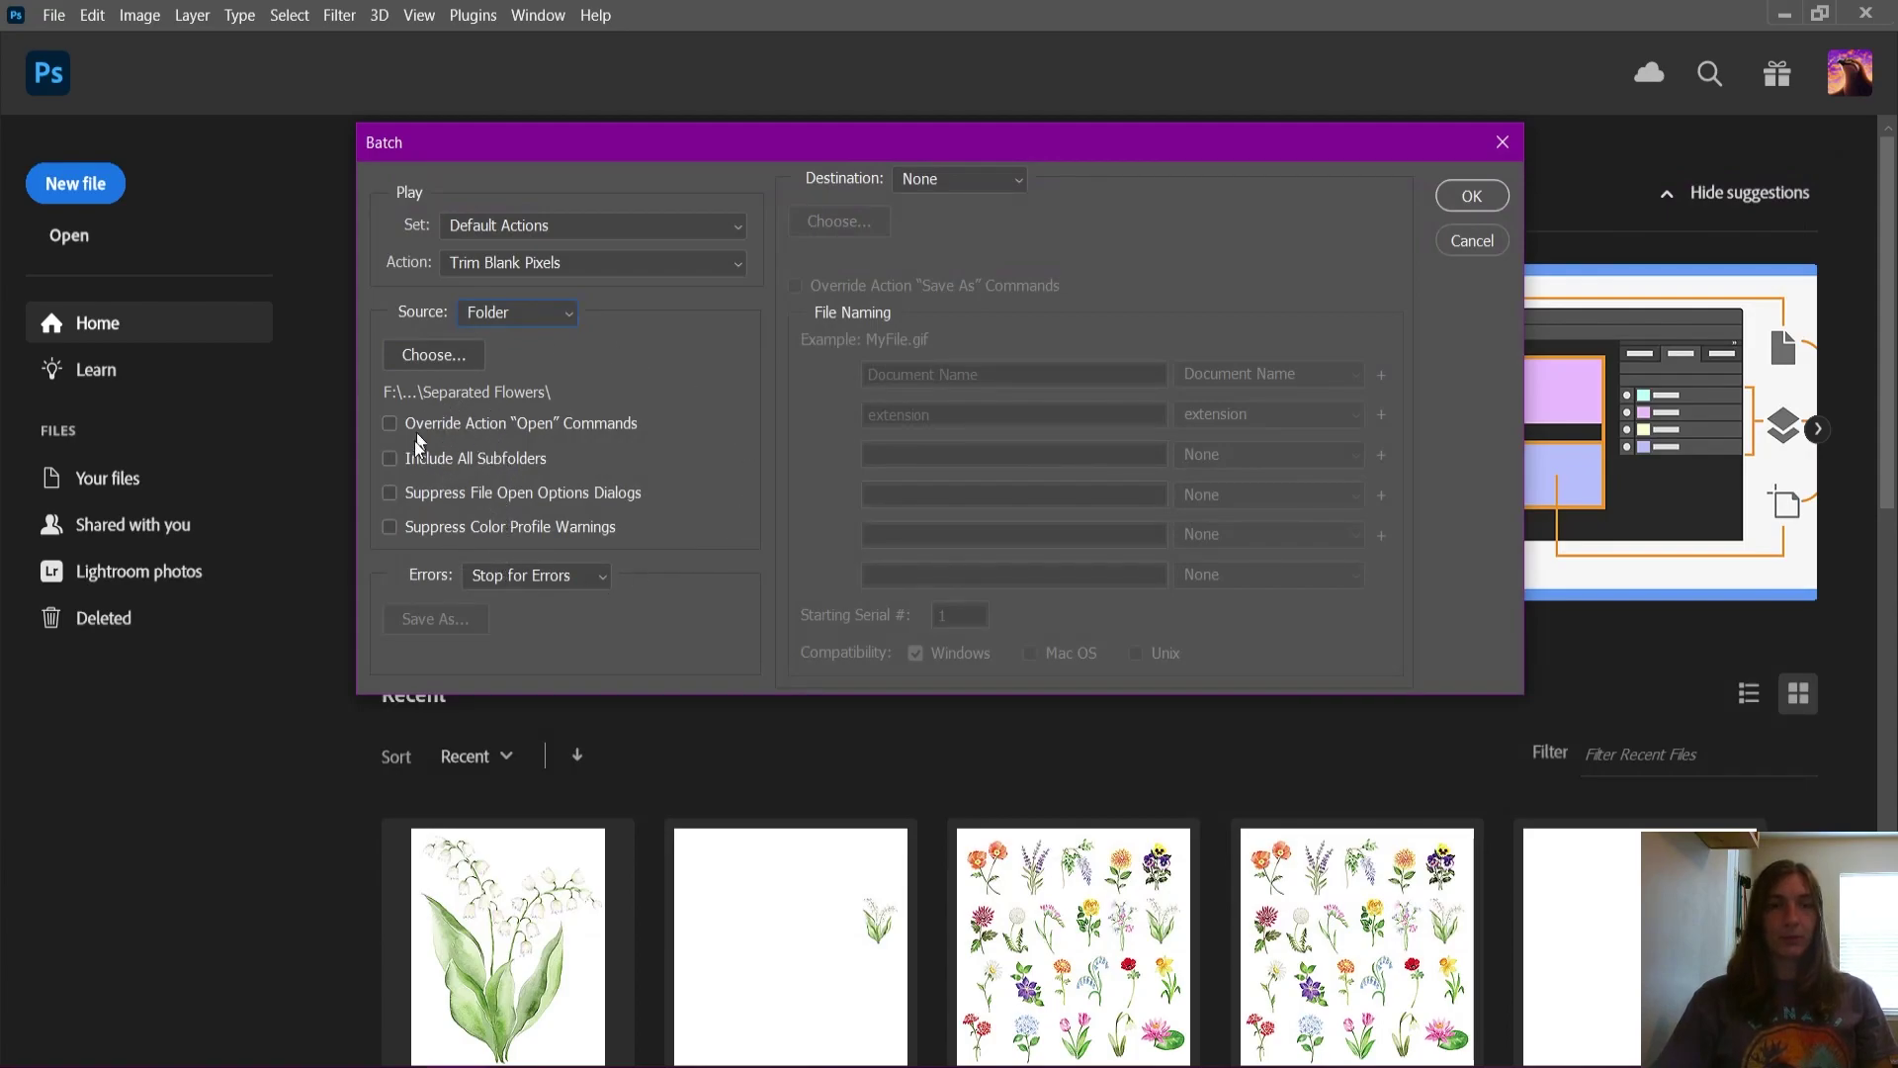
Step: Set the batch destination to Save and Close and start the run
click(912, 181)
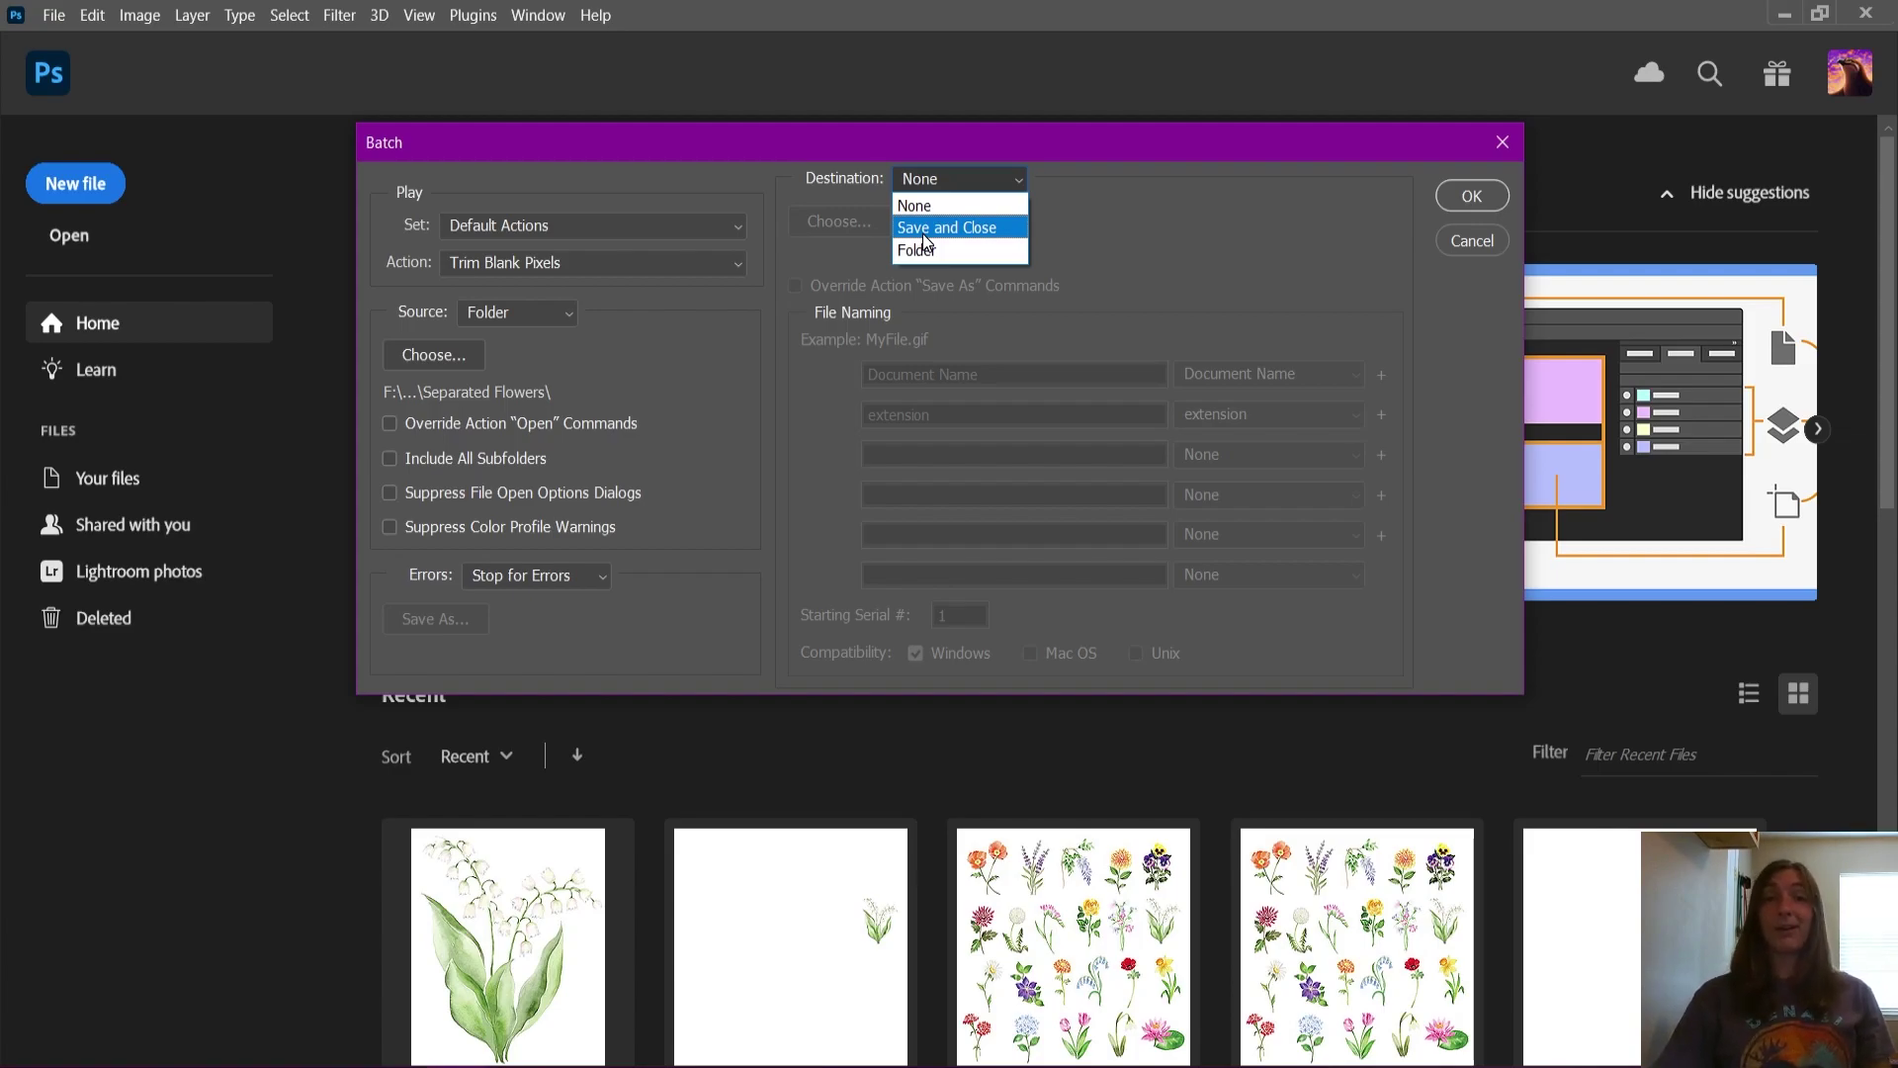
click(929, 235)
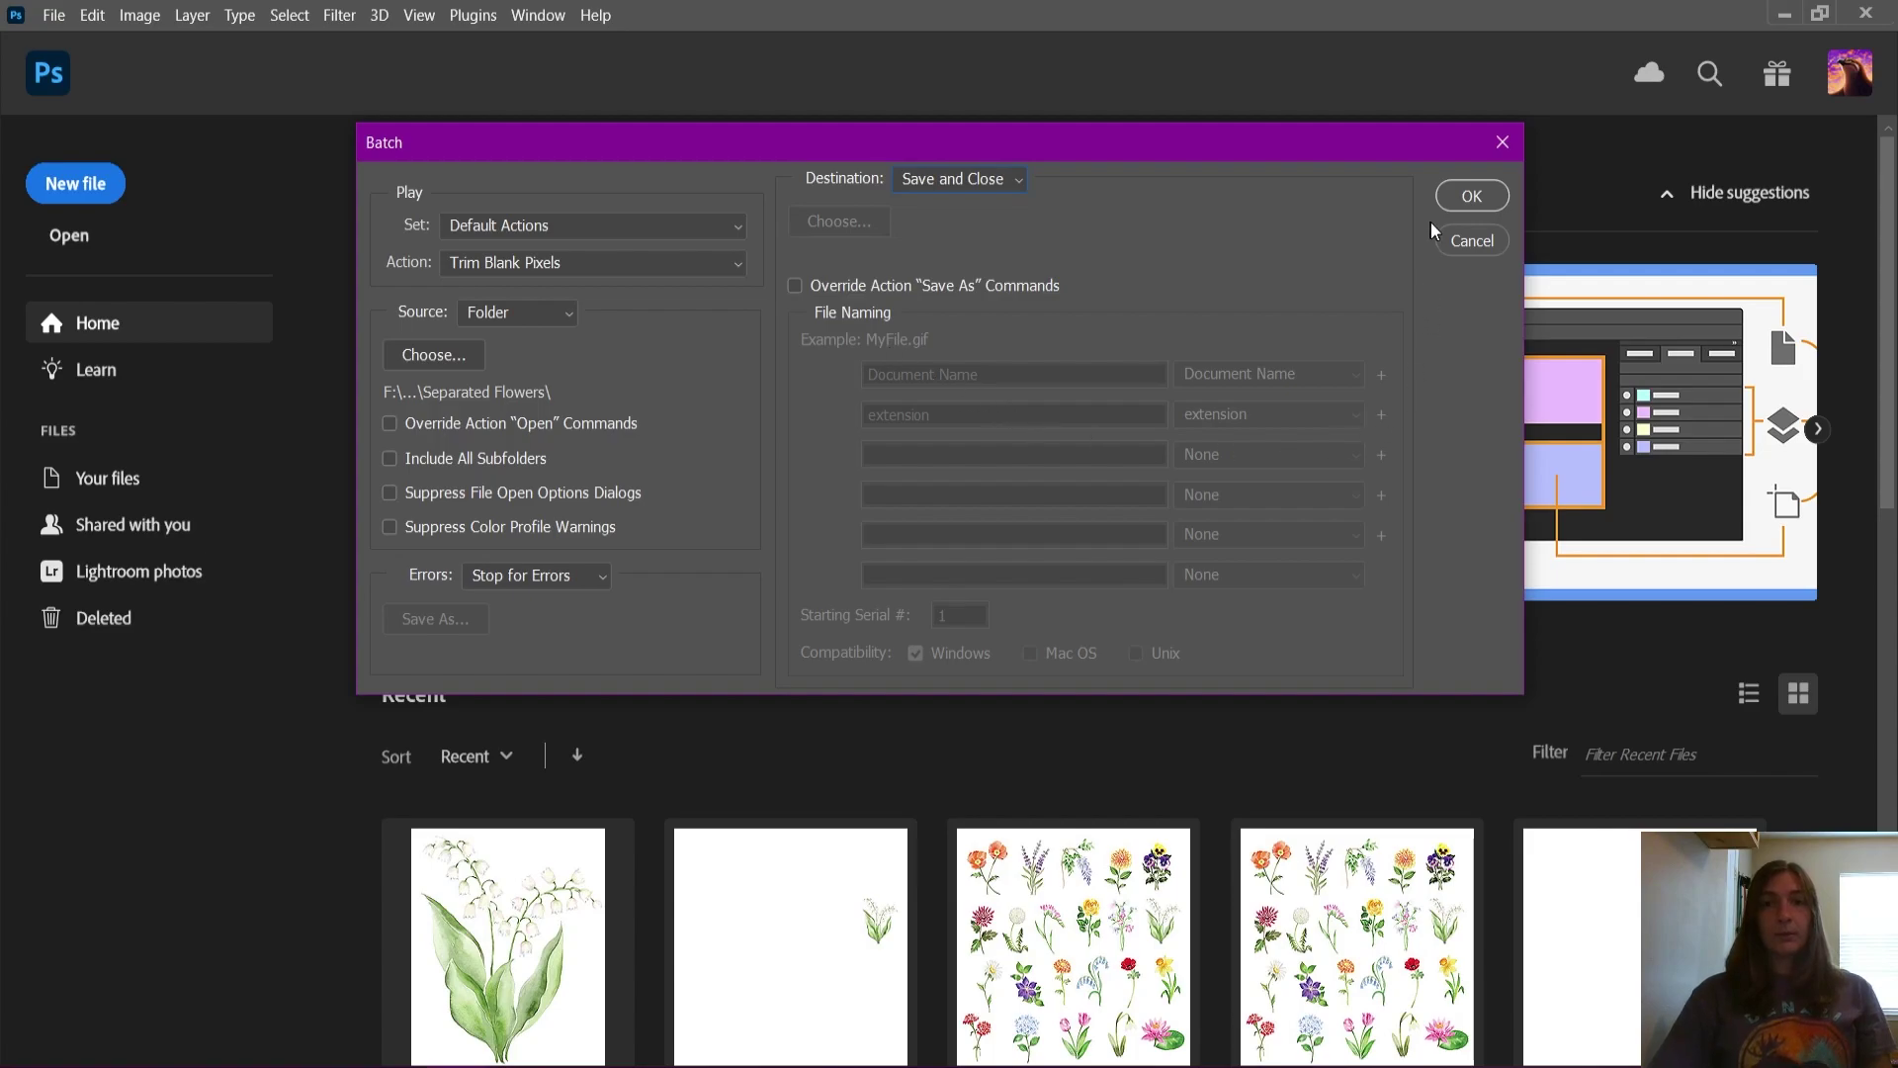
click(1469, 197)
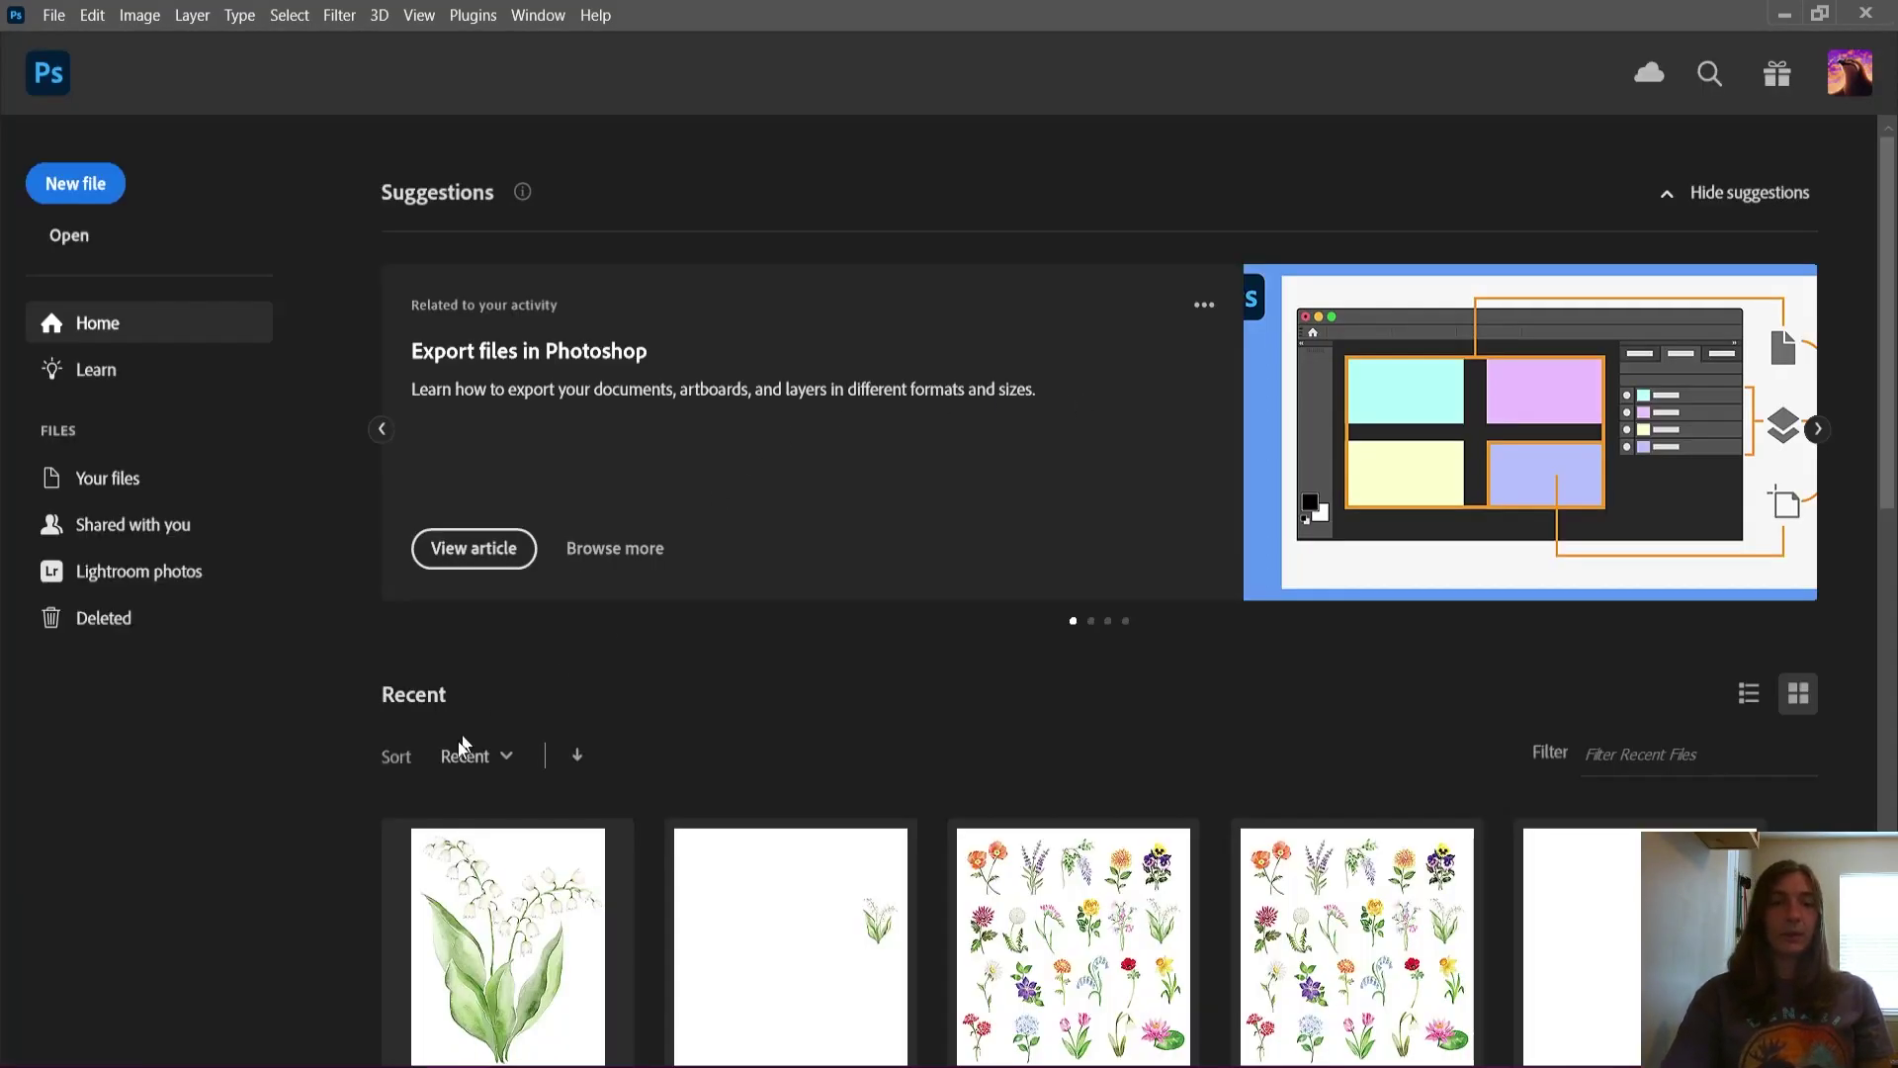
Step: Open 2023_Flowers__0012_Water Lily.psd from the Separated Flowers Explorer window
mouse_move(312, 1050)
click(334, 1006)
click(878, 579)
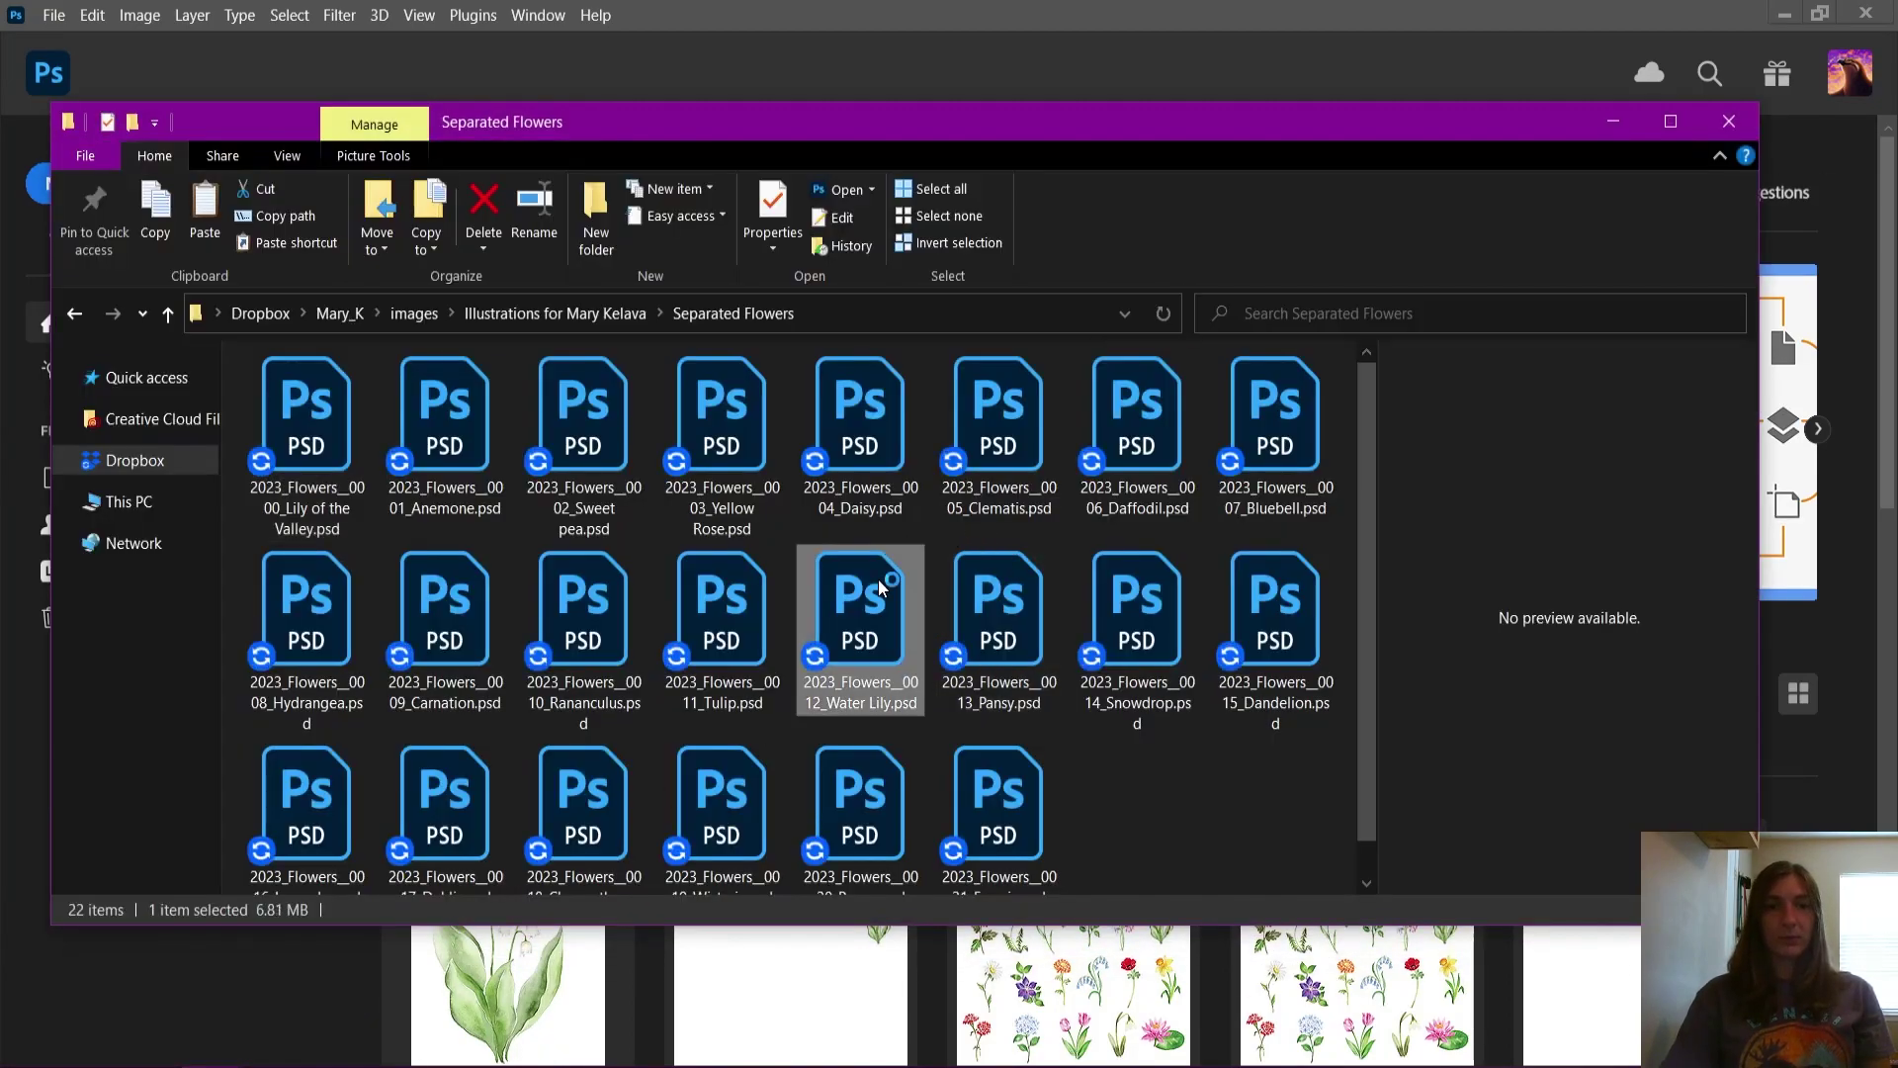
double_click(878, 578)
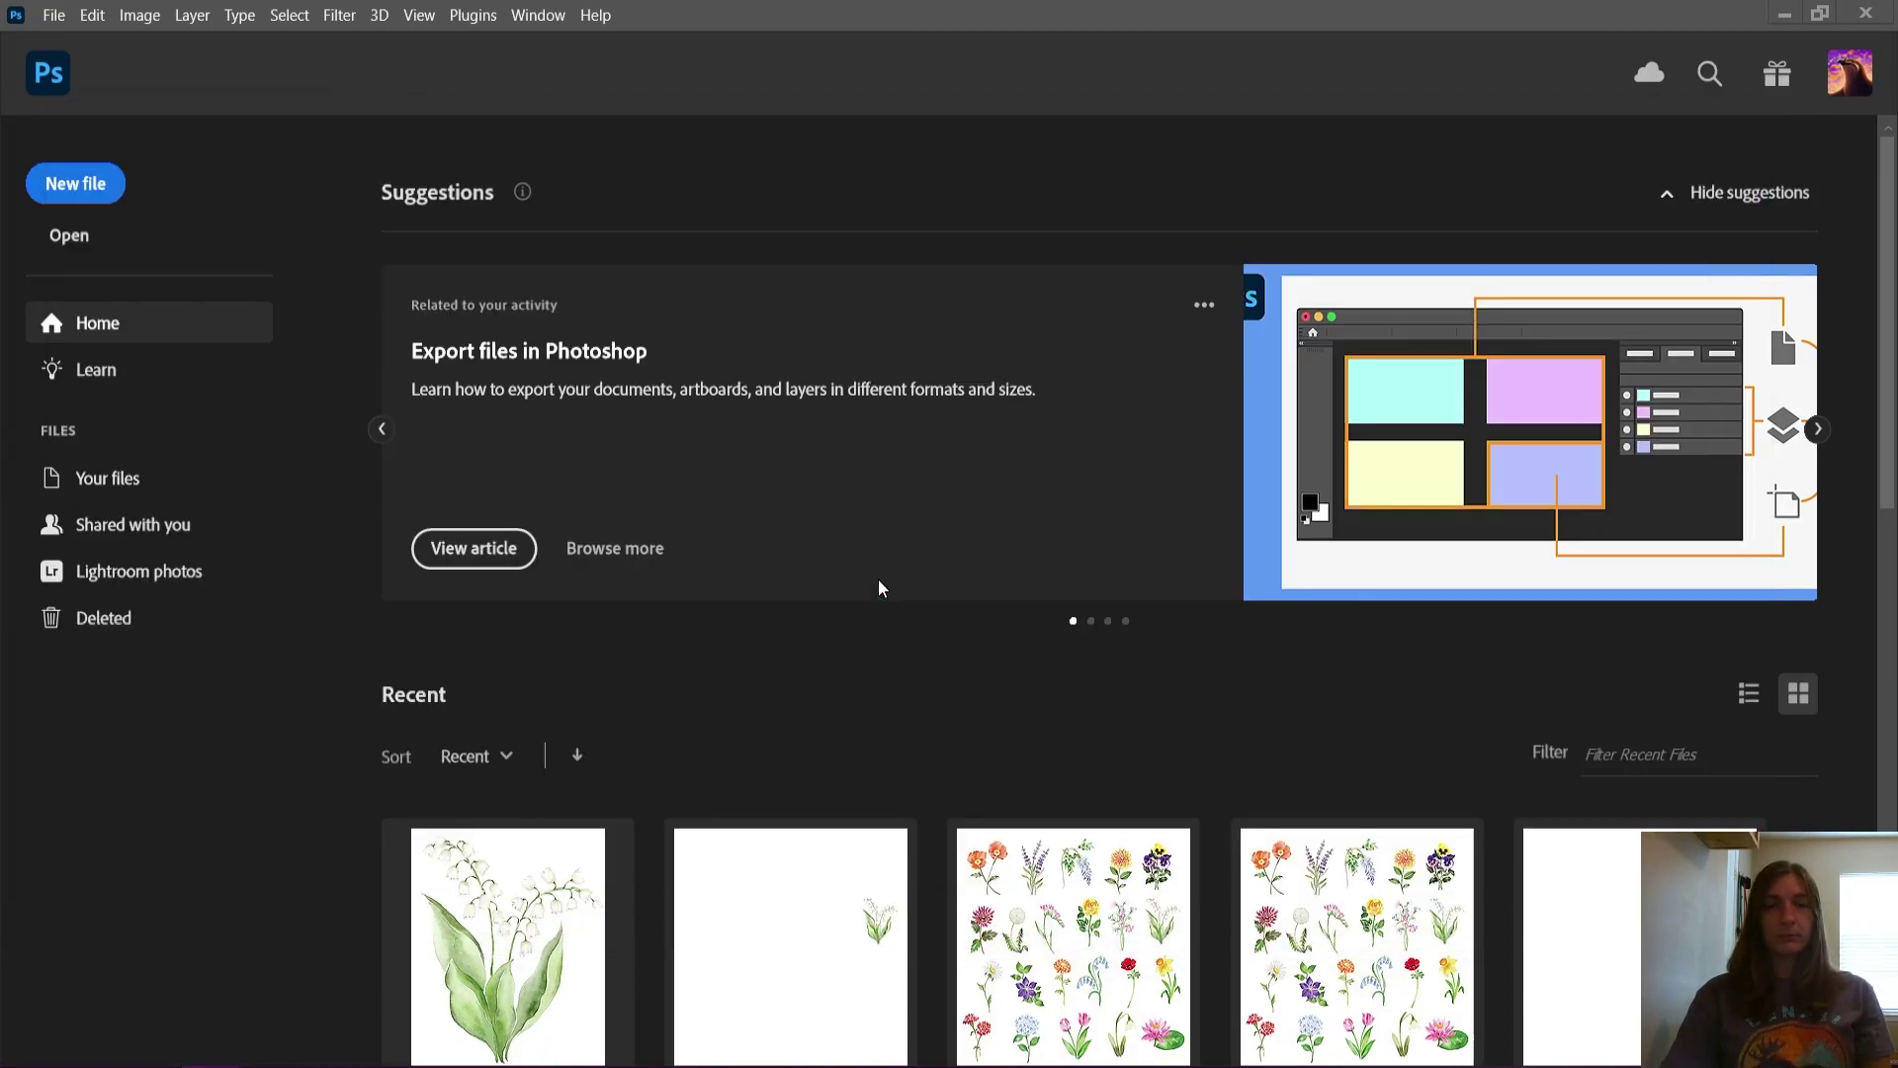
Step: Collapse the Actions panel to view the lily trimmed to 5.013 × 4.553 in
scroll(1018, 790, down, 1)
scroll(988, 712, up, 2)
scroll(967, 643, down, 1)
scroll(968, 642, down, 1)
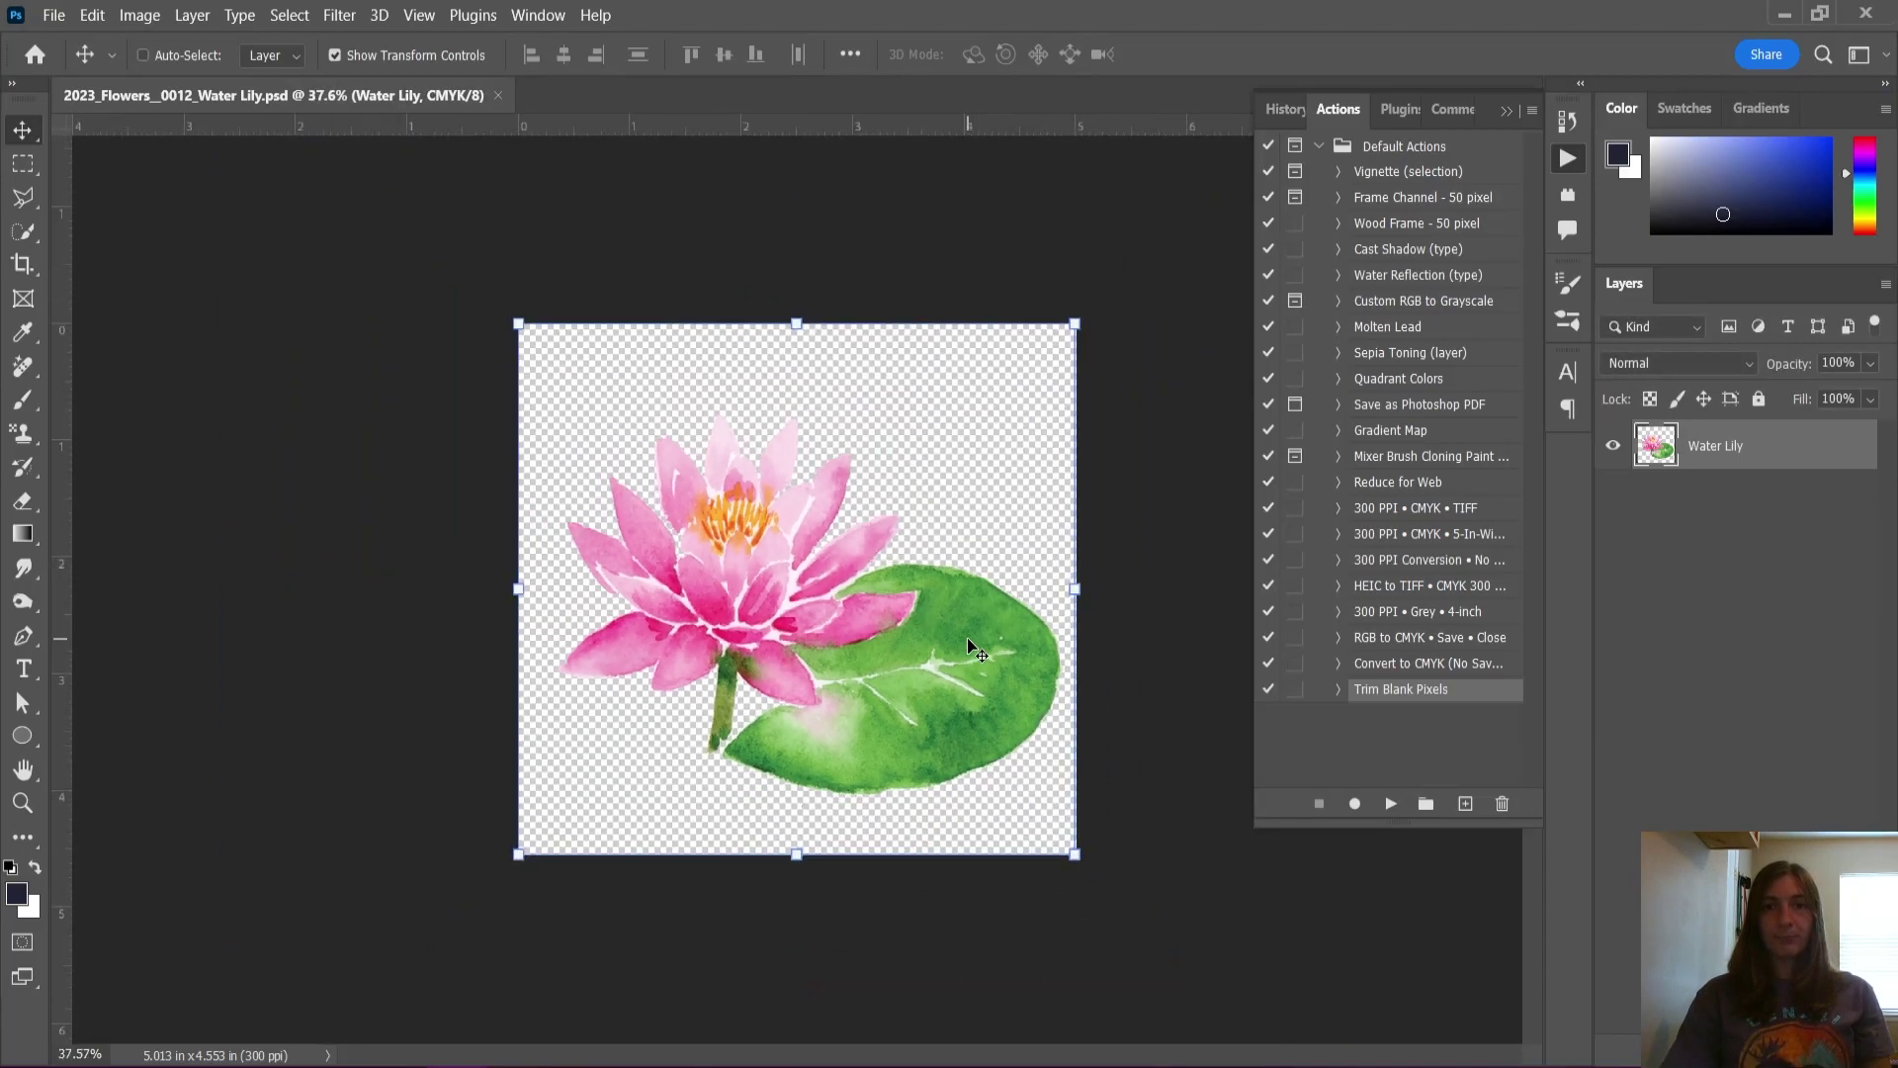
click(1503, 111)
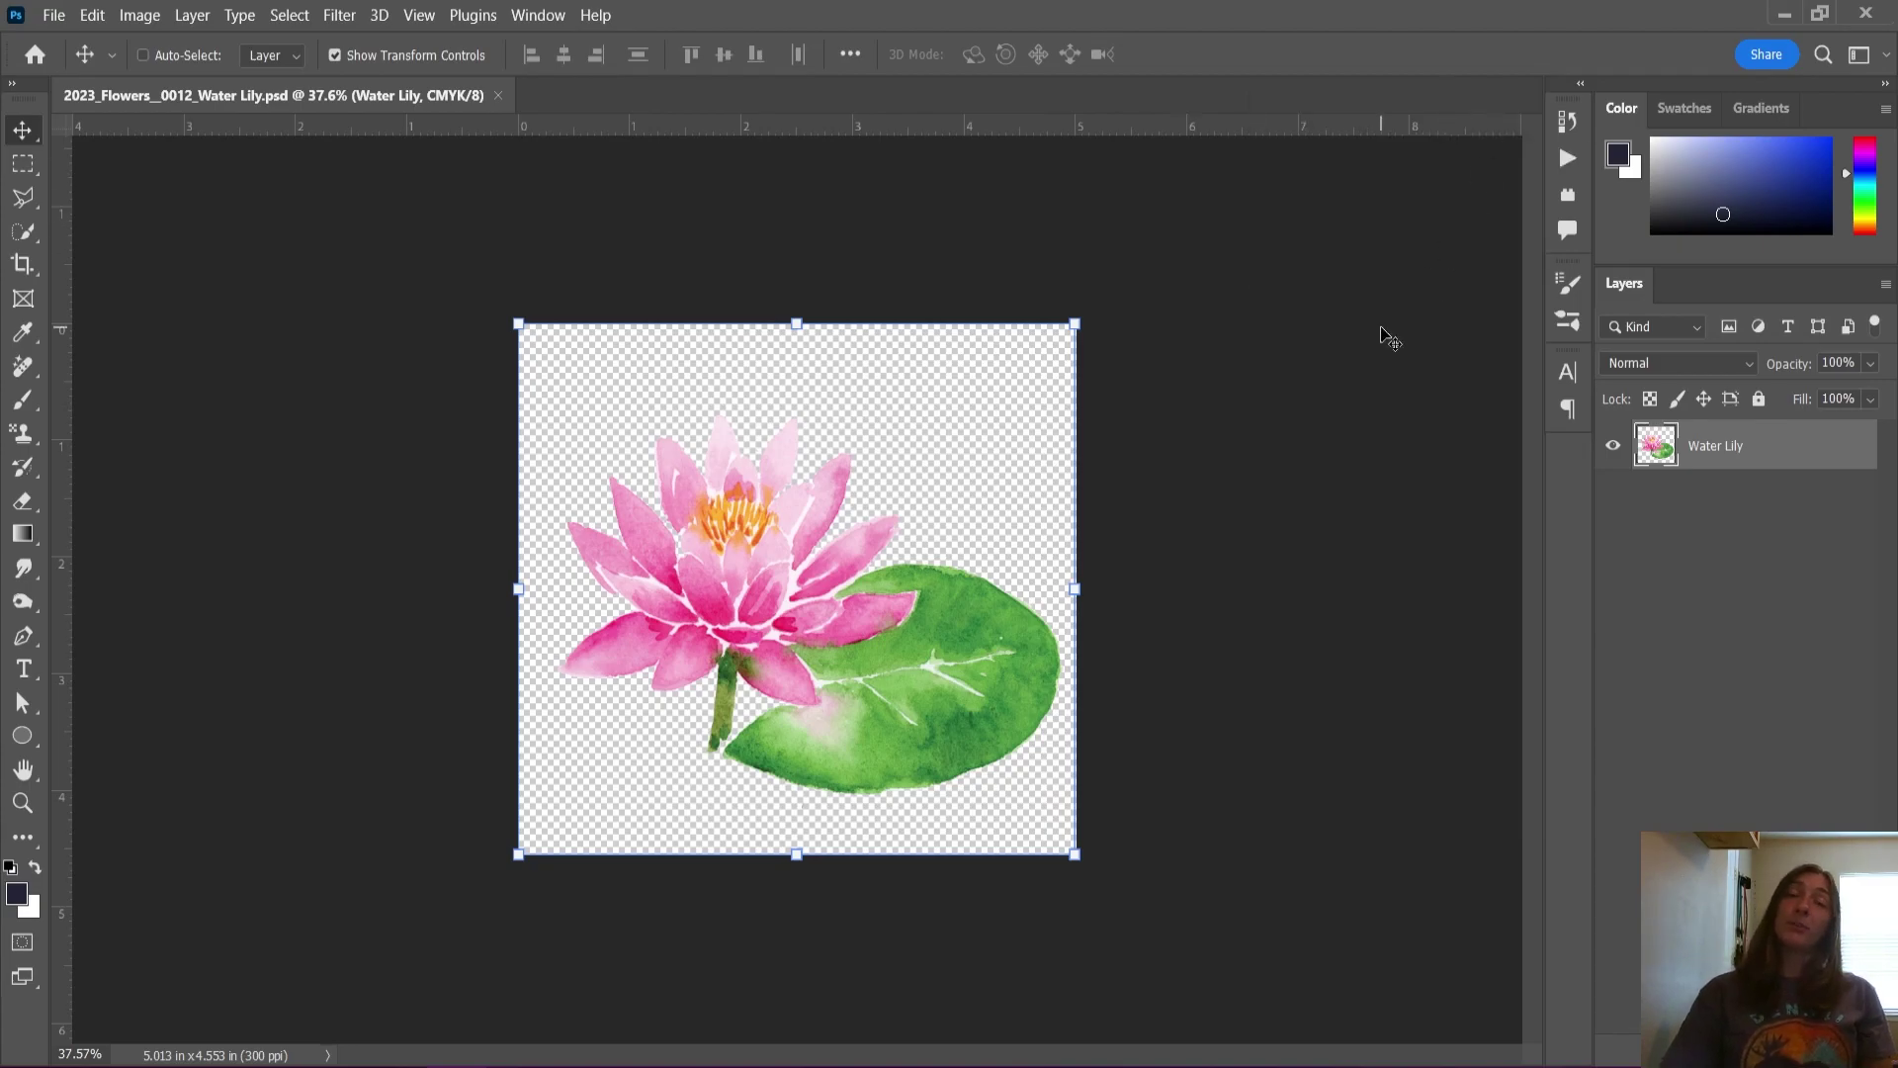